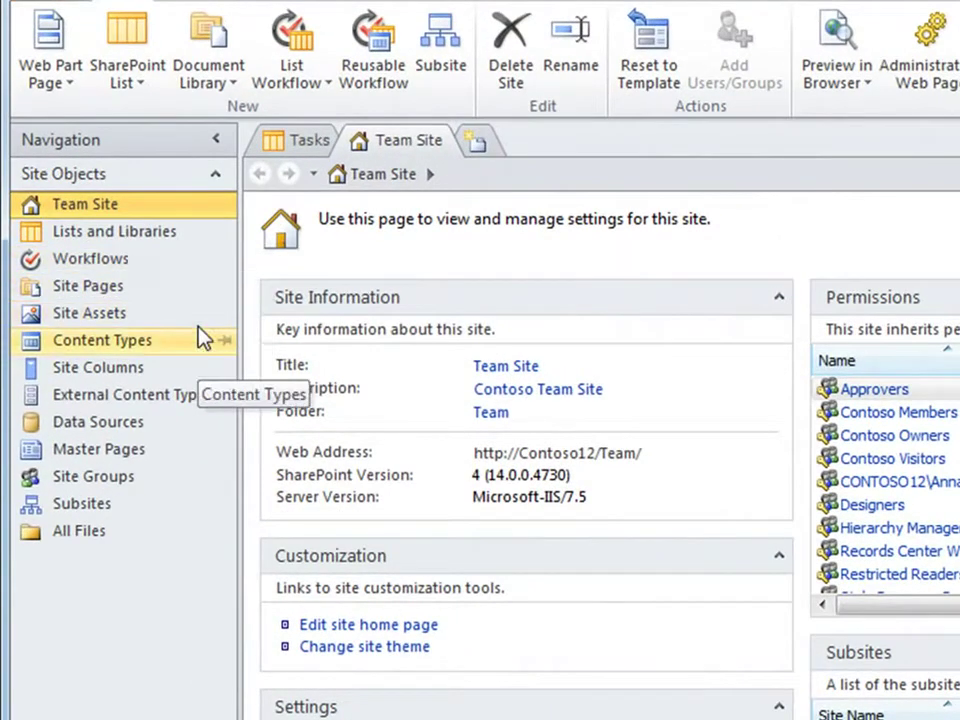
Step: Open the Tasks list settings page from Lists and Libraries and scroll through it
{"action": "left_click", "coordinate": [200, 237]}
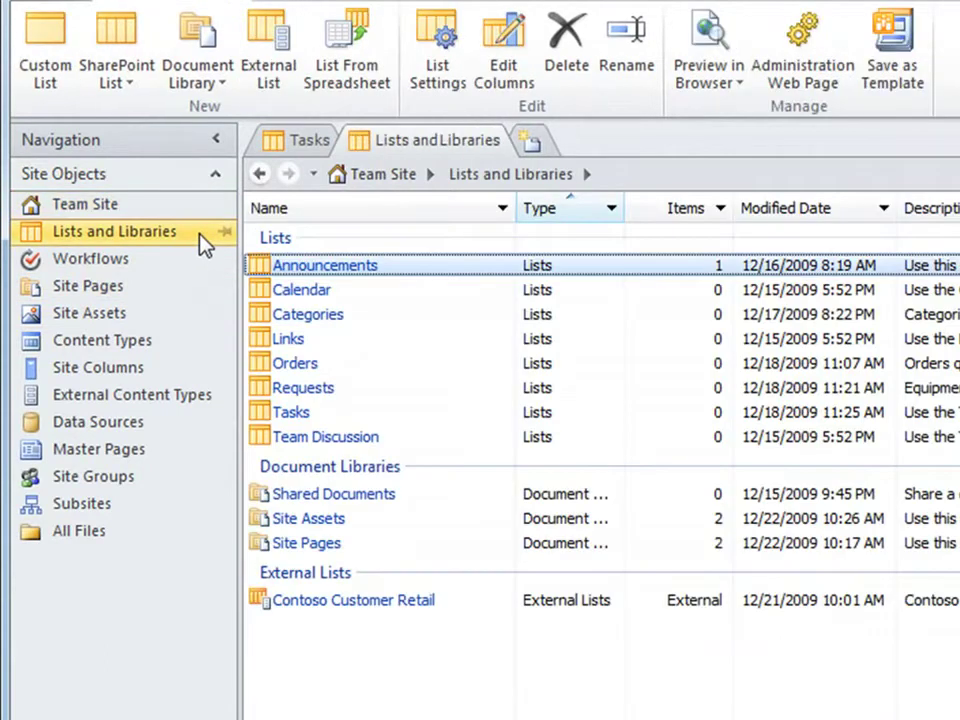
{"action": "left_click", "coordinate": [291, 420]}
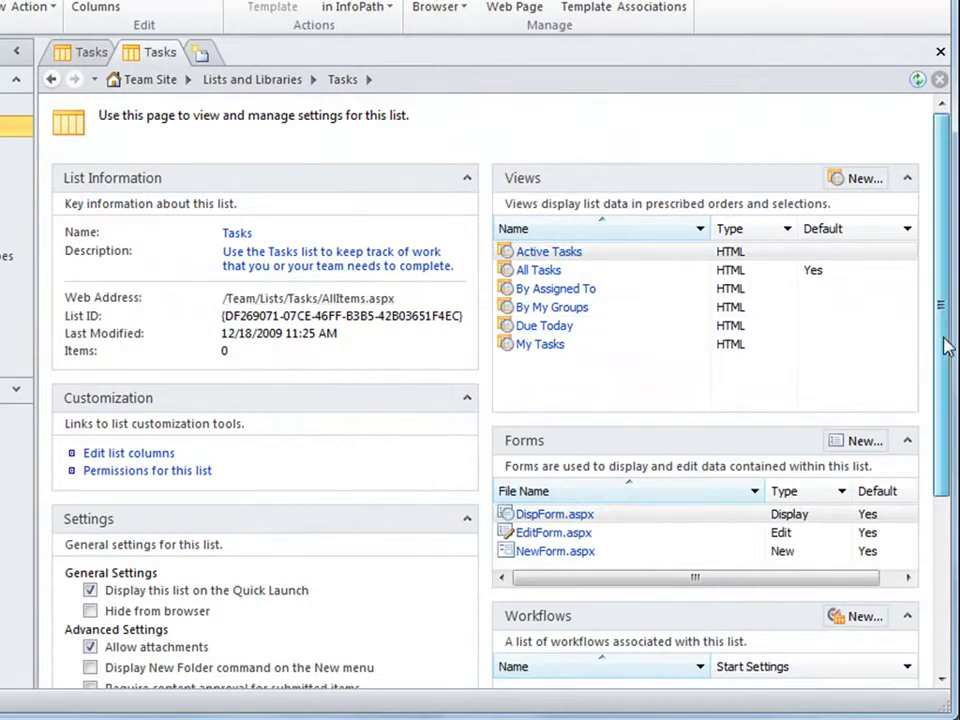
{"action": "mouse_move", "coordinate": [945, 345]}
{"action": "left_mouse_down"}
{"action": "mouse_move", "coordinate": [955, 526]}
{"action": "mouse_move", "coordinate": [955, 356]}
{"action": "left_mouse_up"}
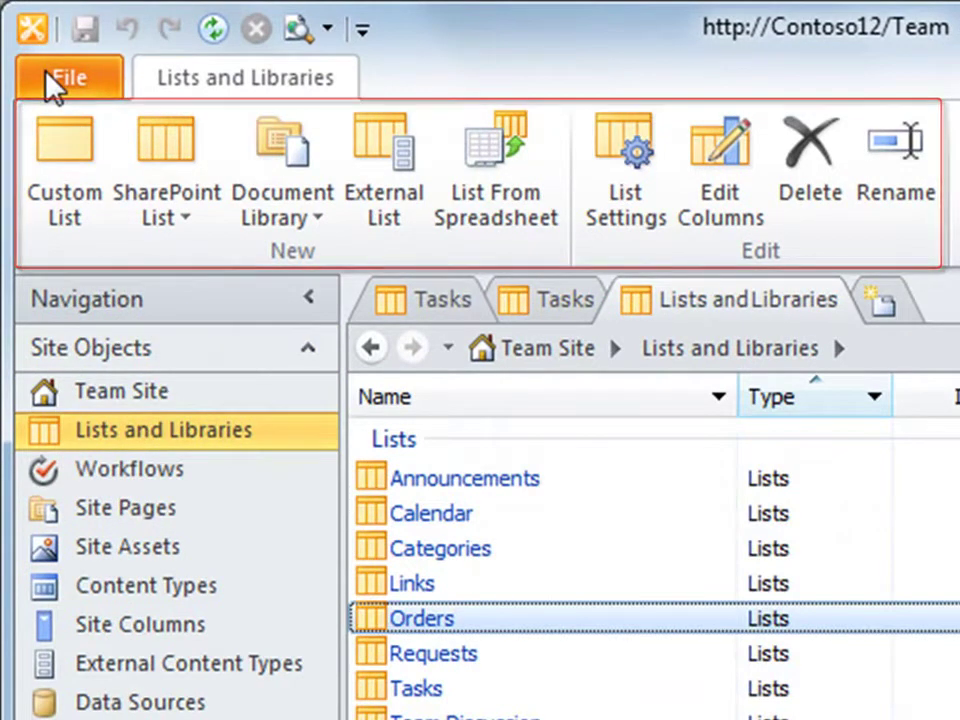
Step: Browse the Add Item, Sites and Help pages in Backstage, then close Backstage
{"action": "left_click", "coordinate": [46, 76]}
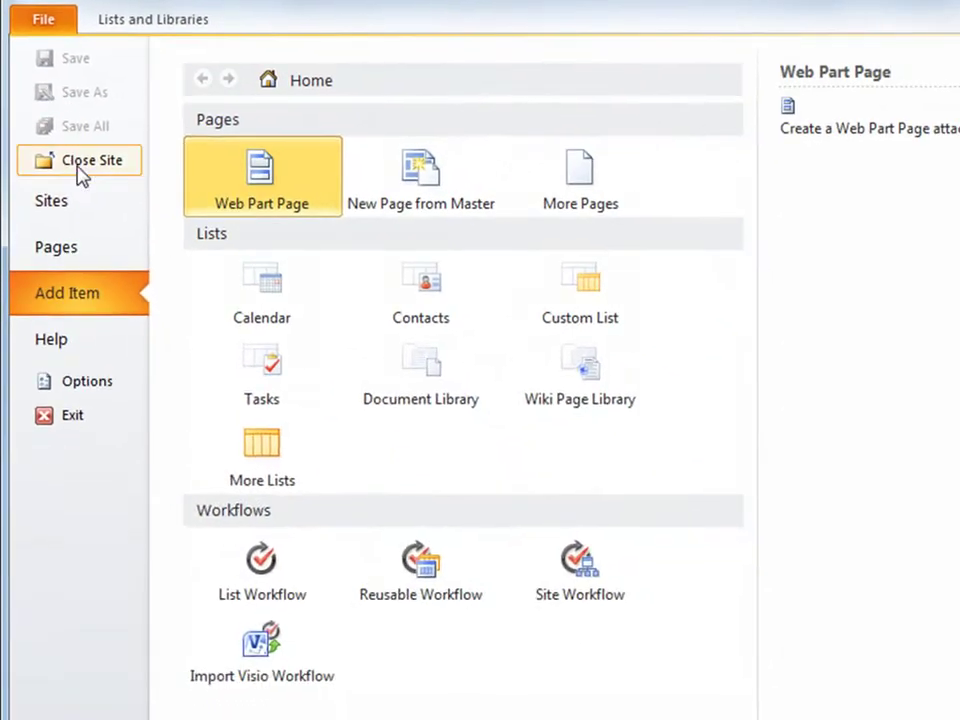
{"action": "left_click", "coordinate": [92, 243]}
{"action": "left_click", "coordinate": [105, 352]}
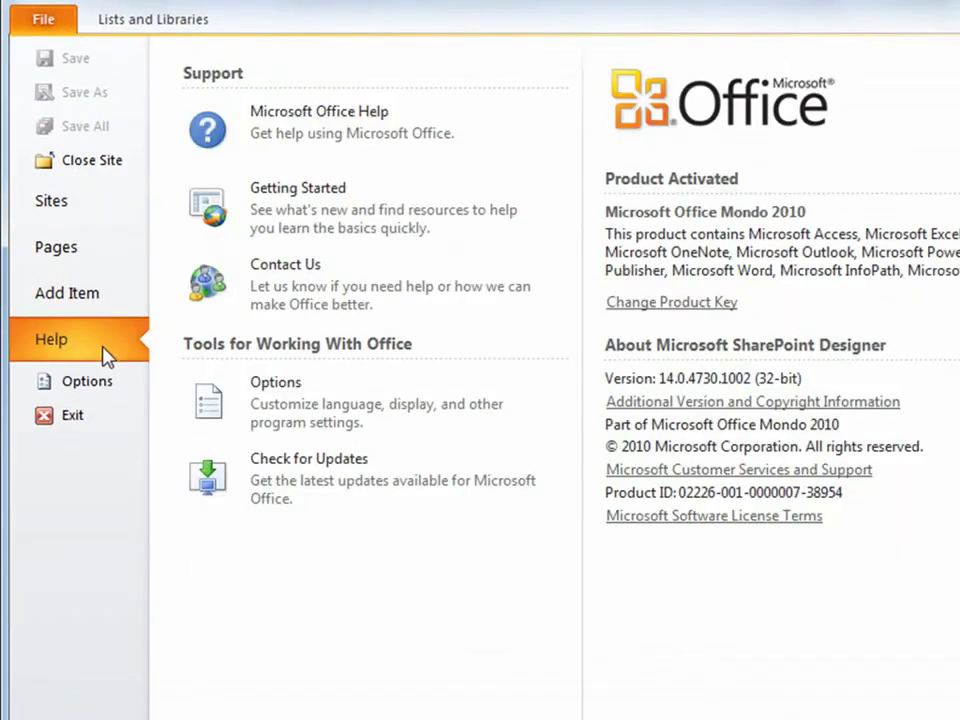
{"action": "left_click", "coordinate": [60, 30]}
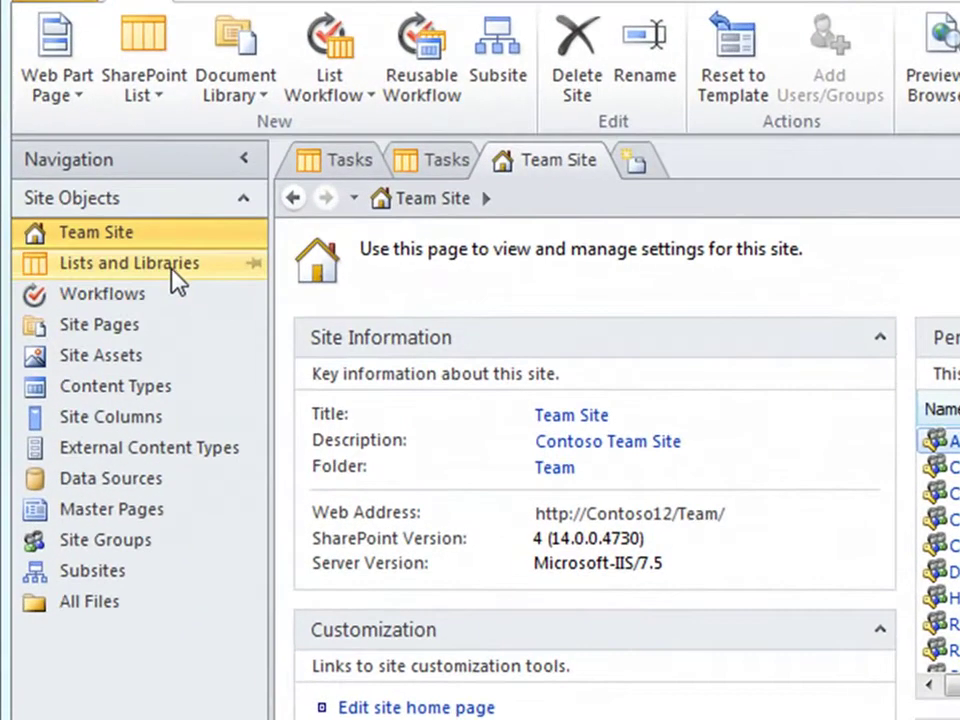
Step: Review the list and library types, then create custom list 'Equipment' described 'Equipment list'
{"action": "left_click", "coordinate": [158, 252]}
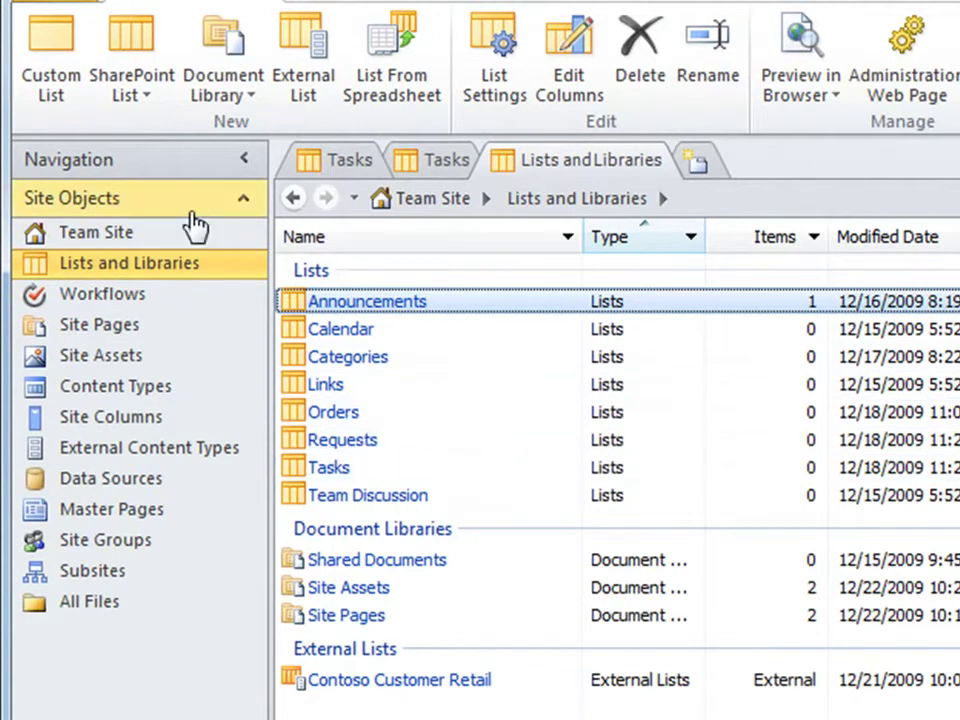
{"action": "left_click", "coordinate": [140, 108]}
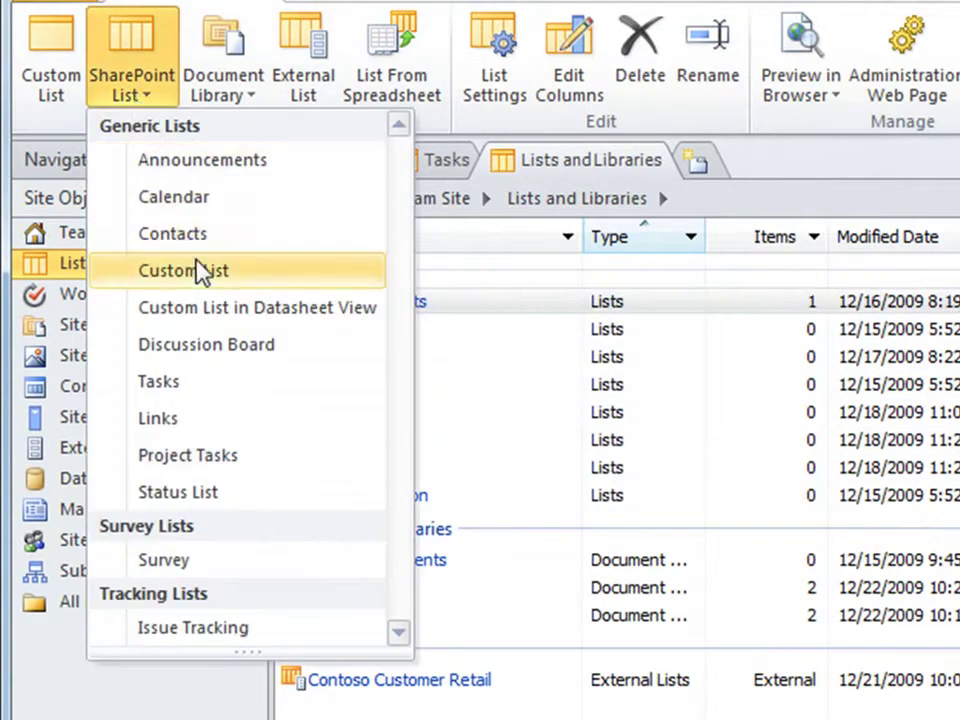
{"action": "left_click", "coordinate": [200, 98]}
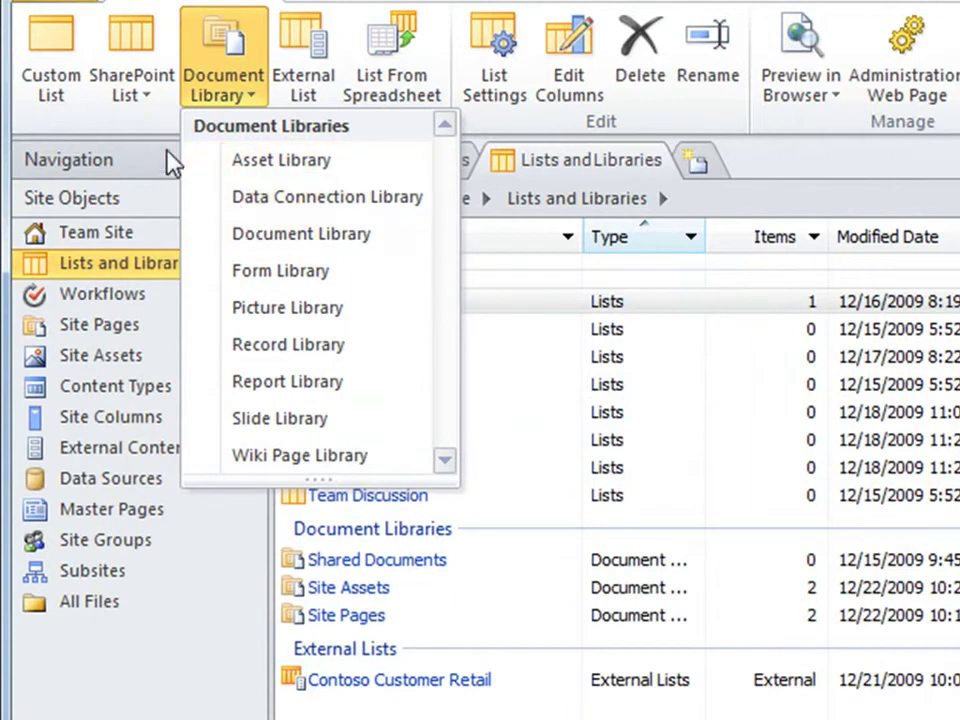
{"action": "left_click", "coordinate": [56, 86]}
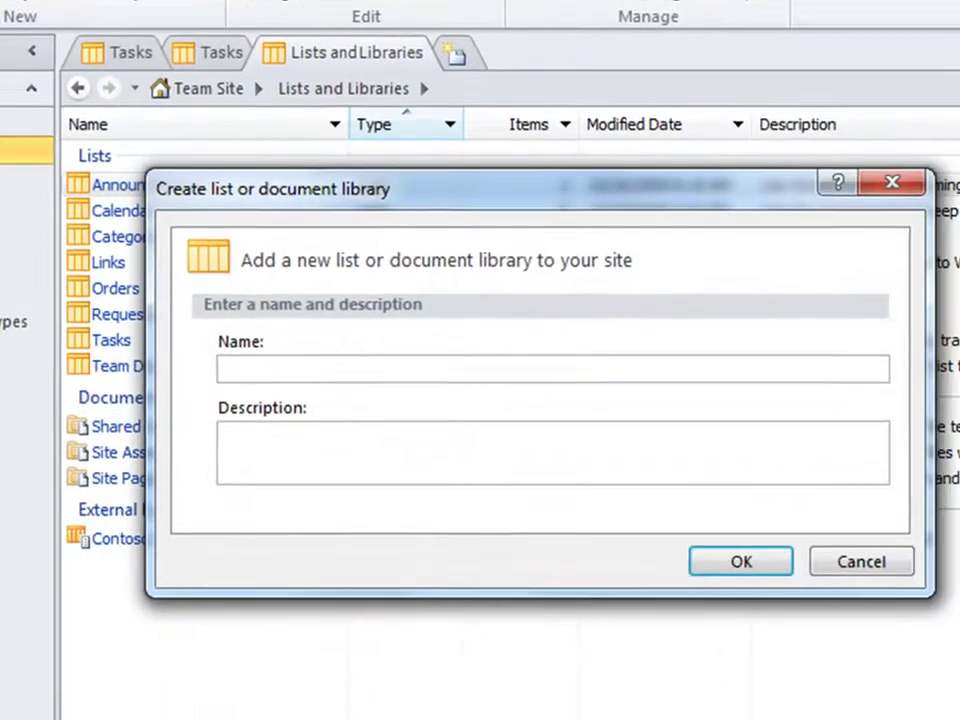
{"action": "type", "text": "Equipmen"}
{"action": "type", "text": "Equipment list"}
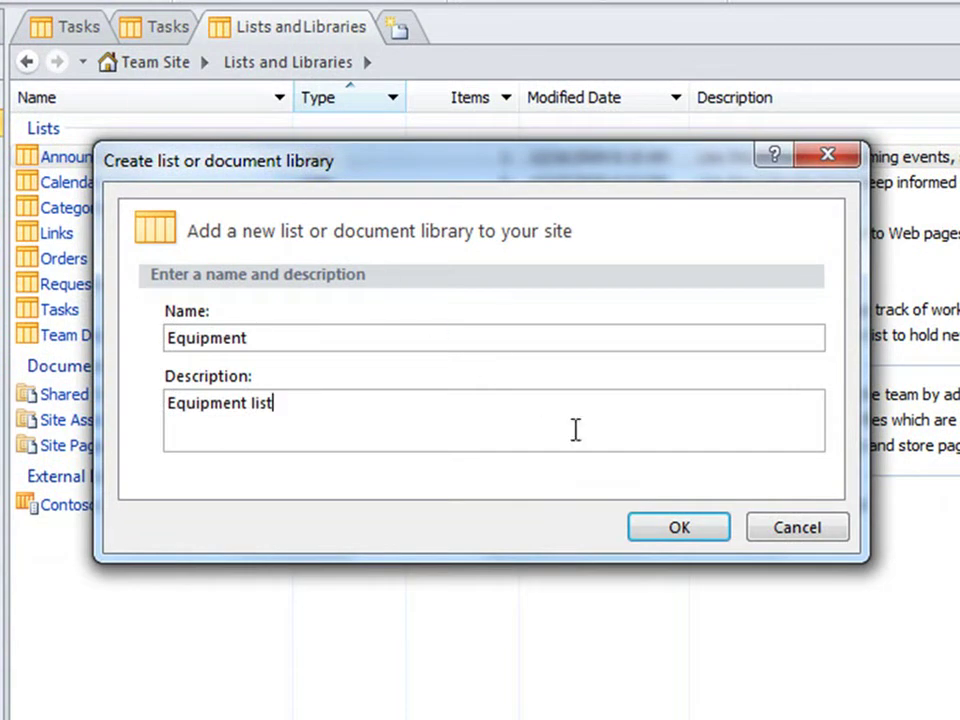
{"action": "left_click", "coordinate": [667, 536]}
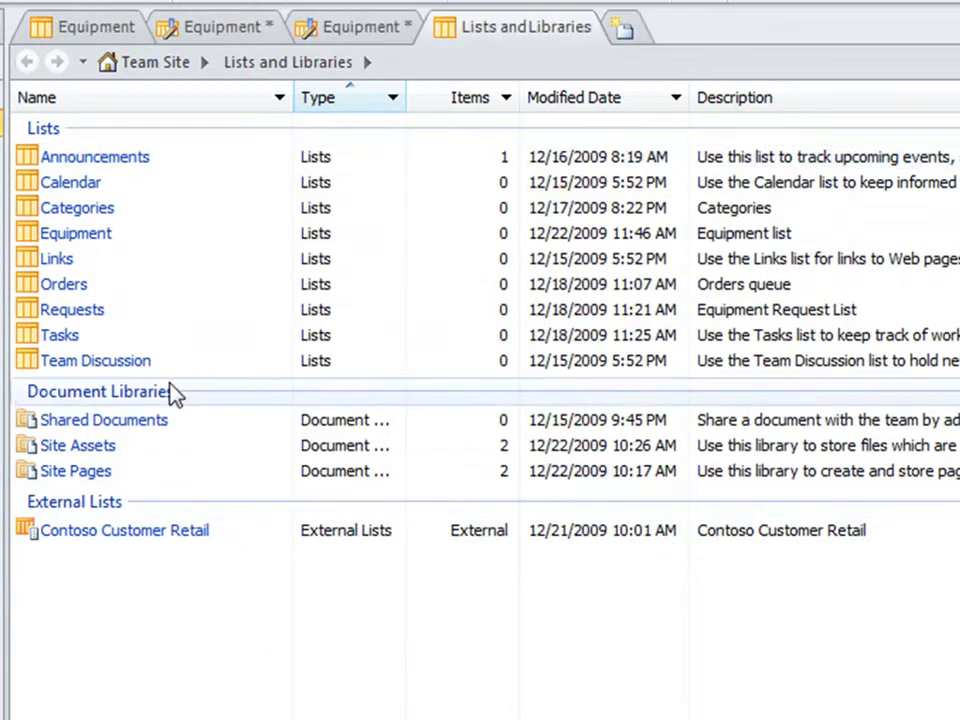
Step: Add a required Equipment choice column: 'Equipment ordered', choices Yes/No, default No
{"action": "left_click", "coordinate": [86, 238]}
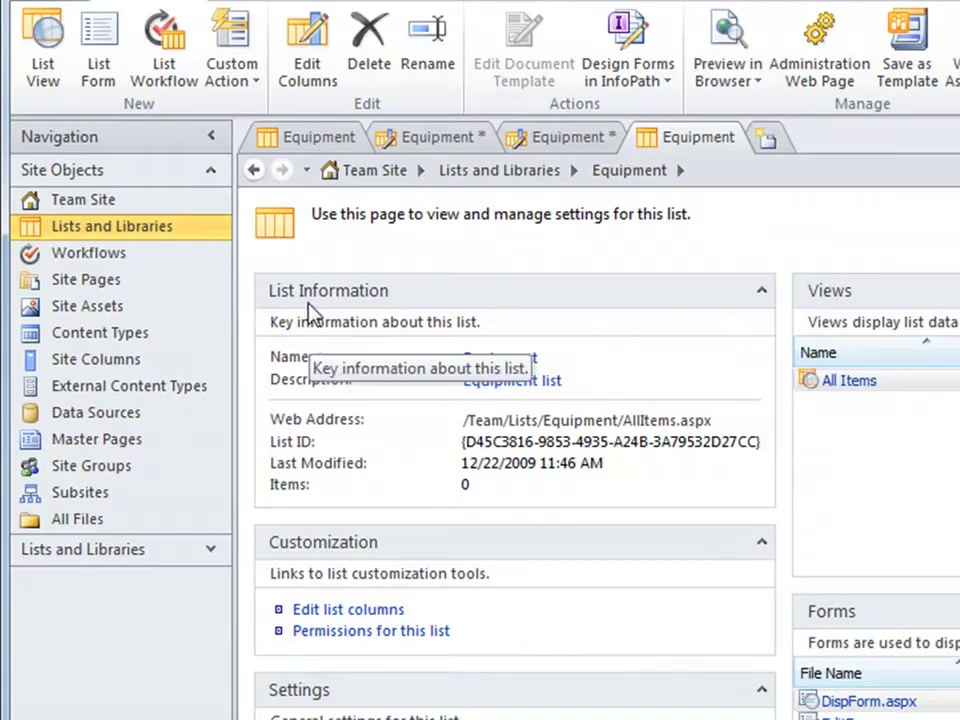
{"action": "left_click", "coordinate": [310, 84]}
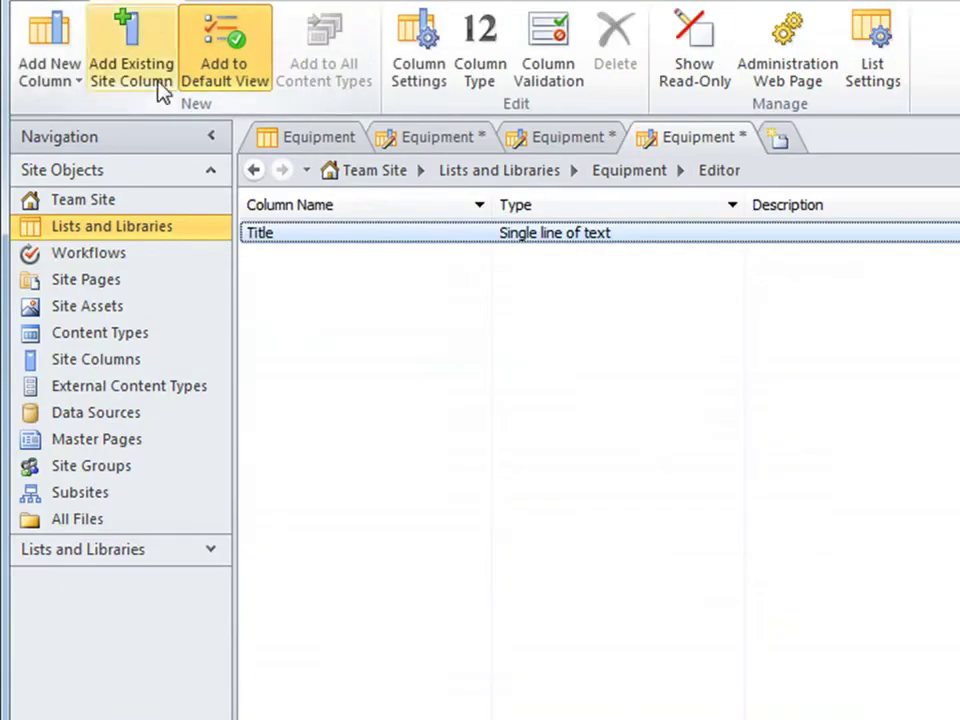
{"action": "left_click", "coordinate": [47, 84]}
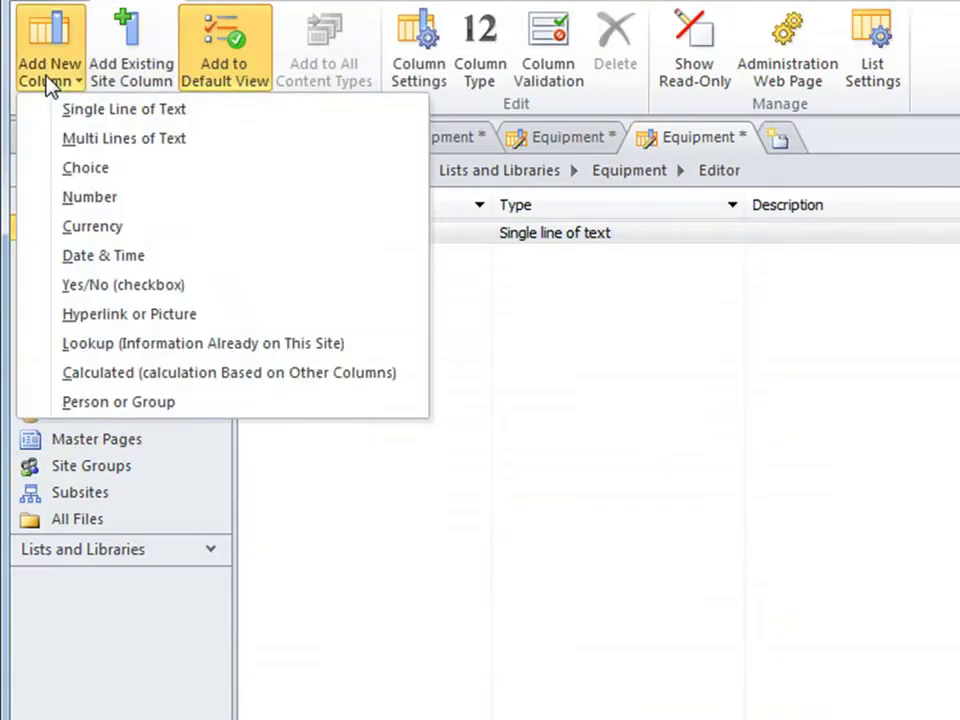
{"action": "left_click", "coordinate": [86, 170]}
{"action": "type", "text": "Equipment ordered"}
{"action": "key", "text": "Tab"}
{"action": "type", "text": "Ye"}
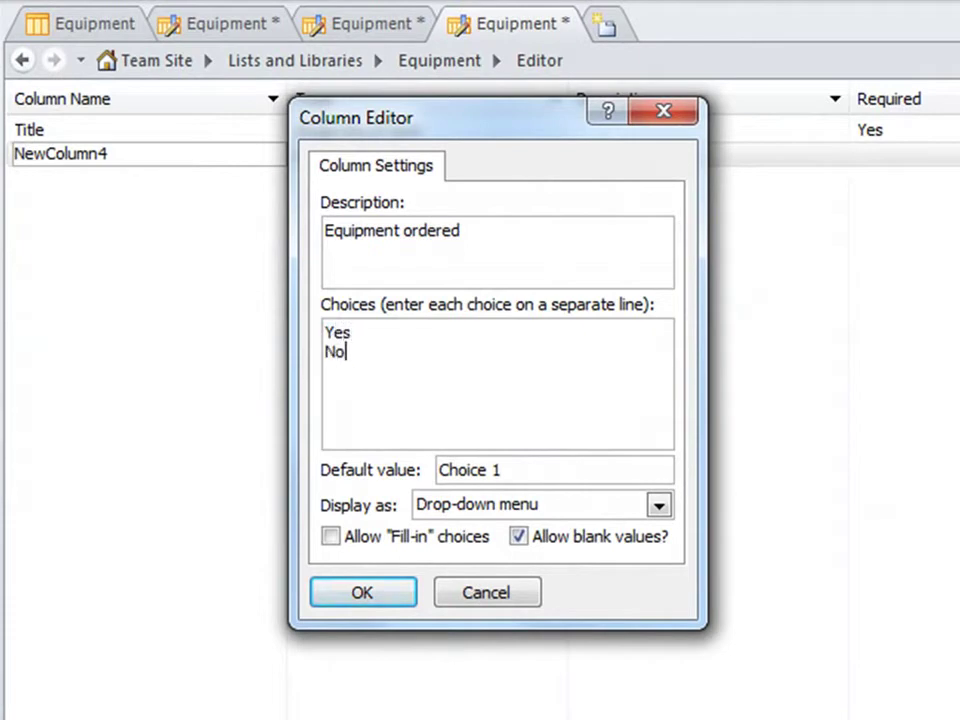
{"action": "key", "text": "Tab"}
{"action": "type", "text": "No"}
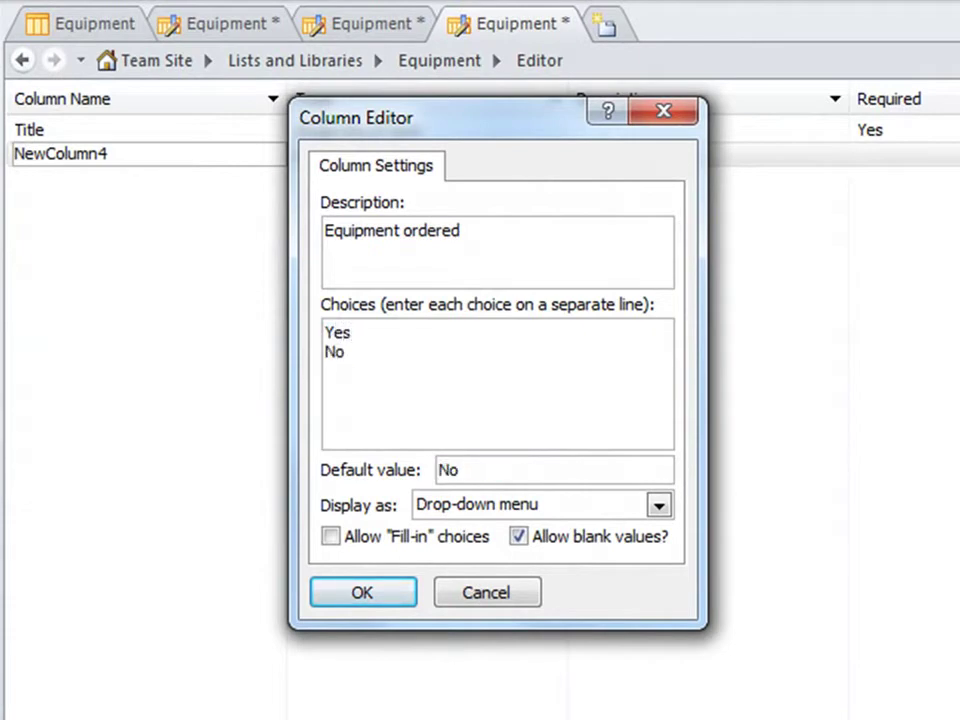
{"action": "left_click", "coordinate": [390, 598]}
Step: Name the new choice column Status
{"action": "left_click", "coordinate": [80, 157]}
{"action": "type", "text": "Status"}
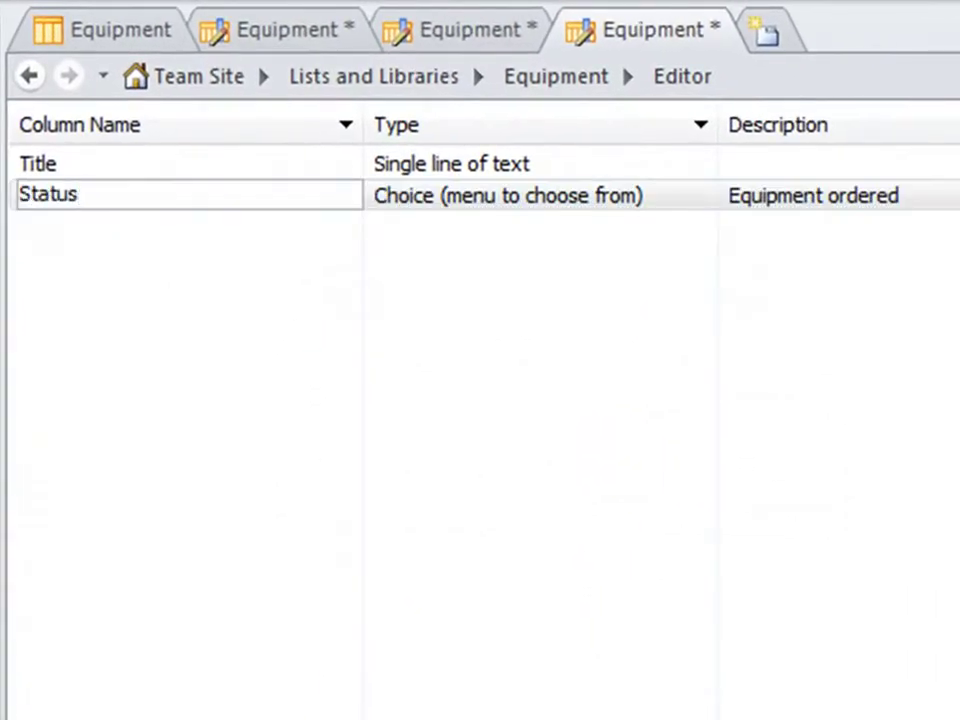
{"action": "key", "text": "Return"}
{"action": "left_click", "coordinate": [120, 210]}
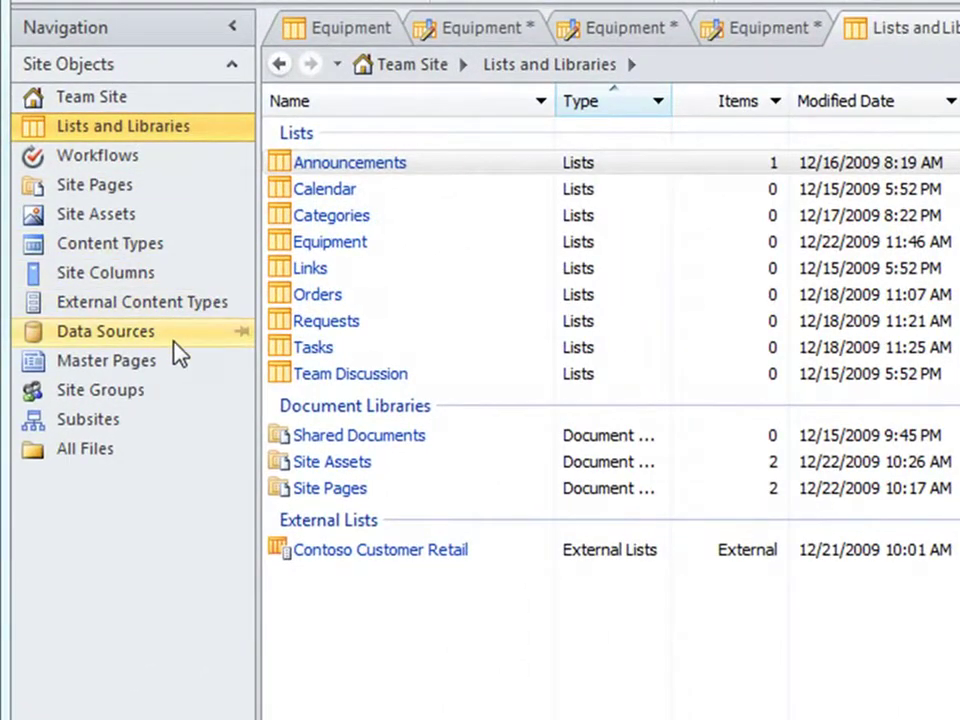
Step: Add a REST data source using the weather.msn.com RSS.aspx URL for location USWA0368 in Fahrenheit
{"action": "left_click", "coordinate": [166, 338]}
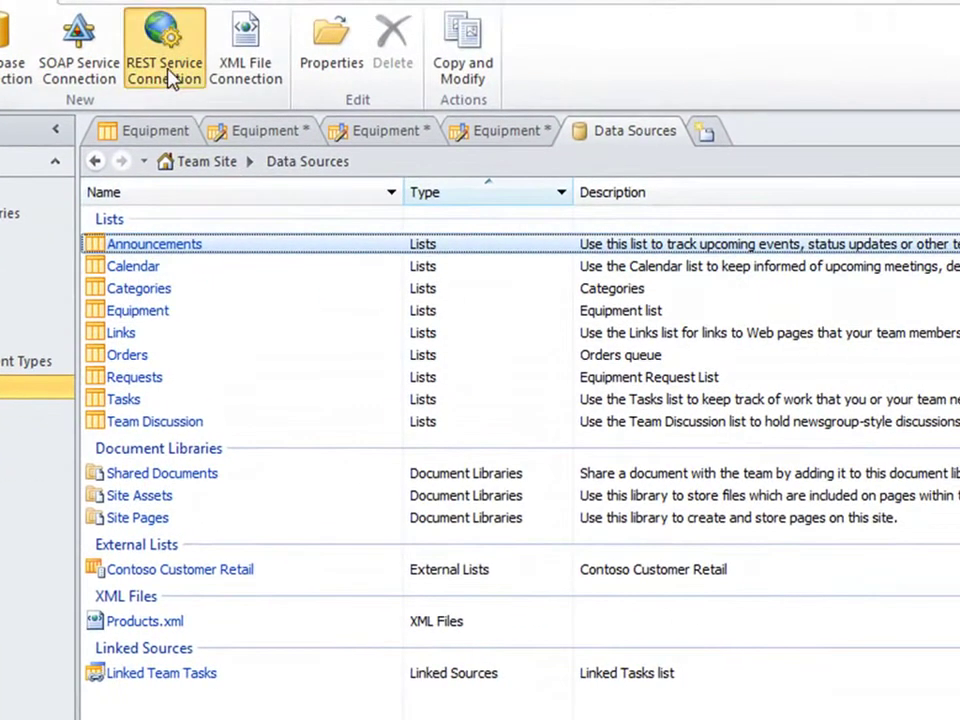
{"action": "left_click", "coordinate": [168, 80]}
{"action": "key", "text": "Tab"}
{"action": "key", "text": "Tab"}
{"action": "type", "text": "htt"}
{"action": "type", "text": "p:"}
{"action": "type", "text": "//"}
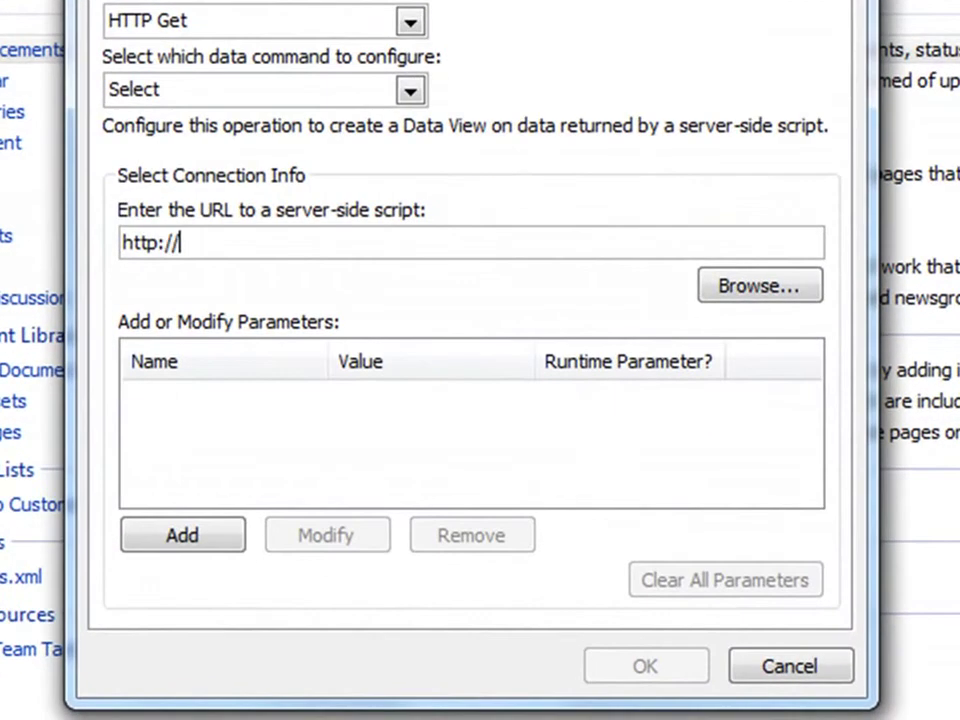
{"action": "type", "text": "weather.msn.com/RSS.aspx? wealocations=wc:USWA0368&weadegreetype=F"}
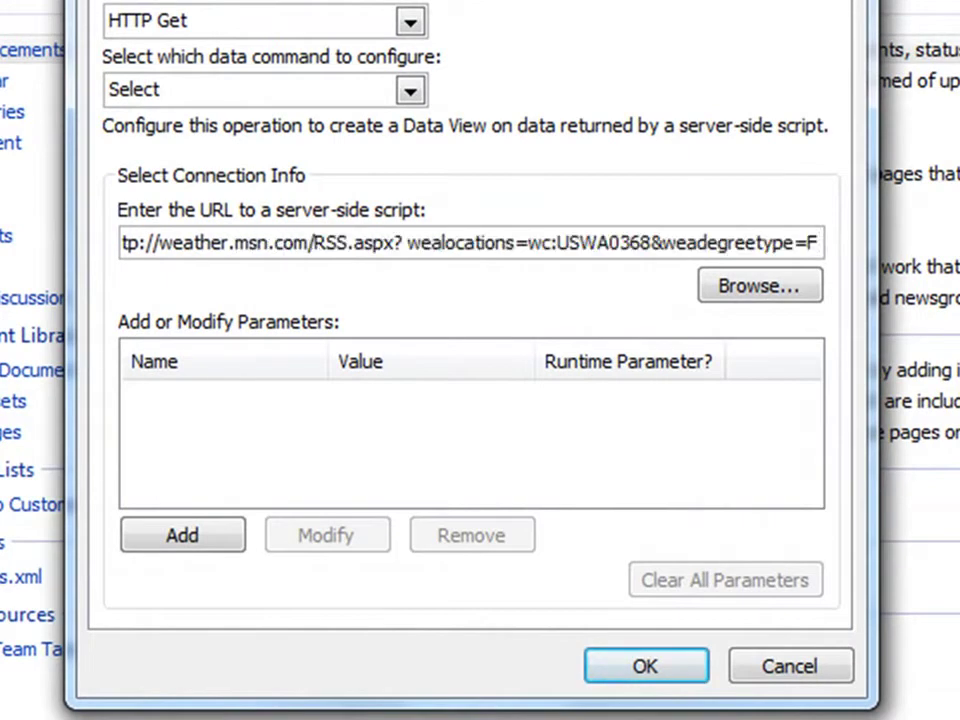
{"action": "left_click", "coordinate": [622, 660]}
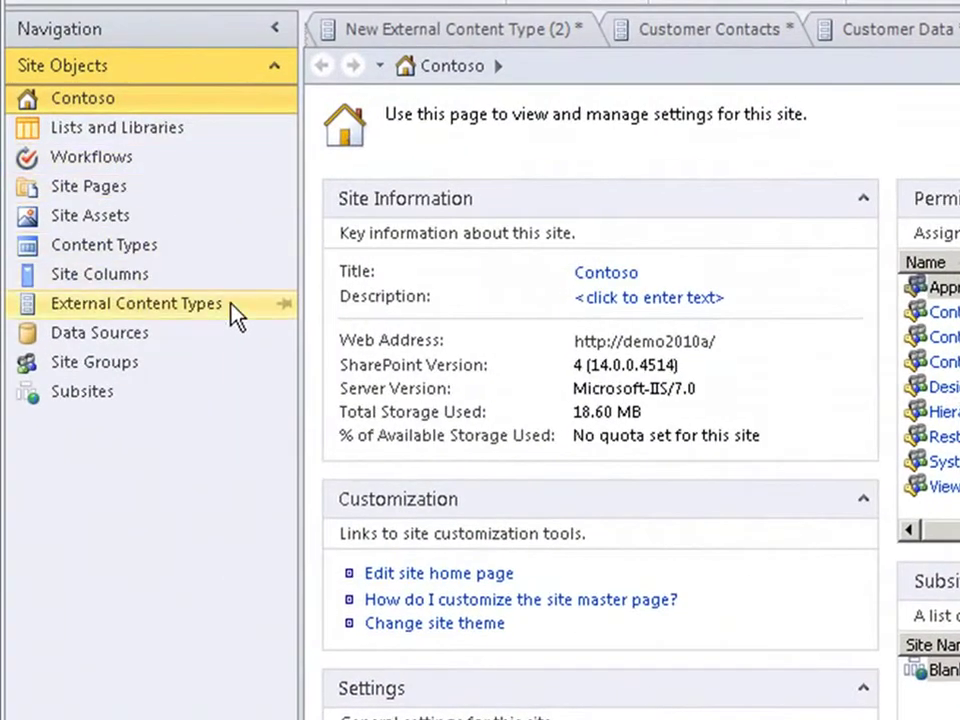
Step: Create external content type CustomerSPC with Office item type Contact
{"action": "left_click", "coordinate": [190, 302]}
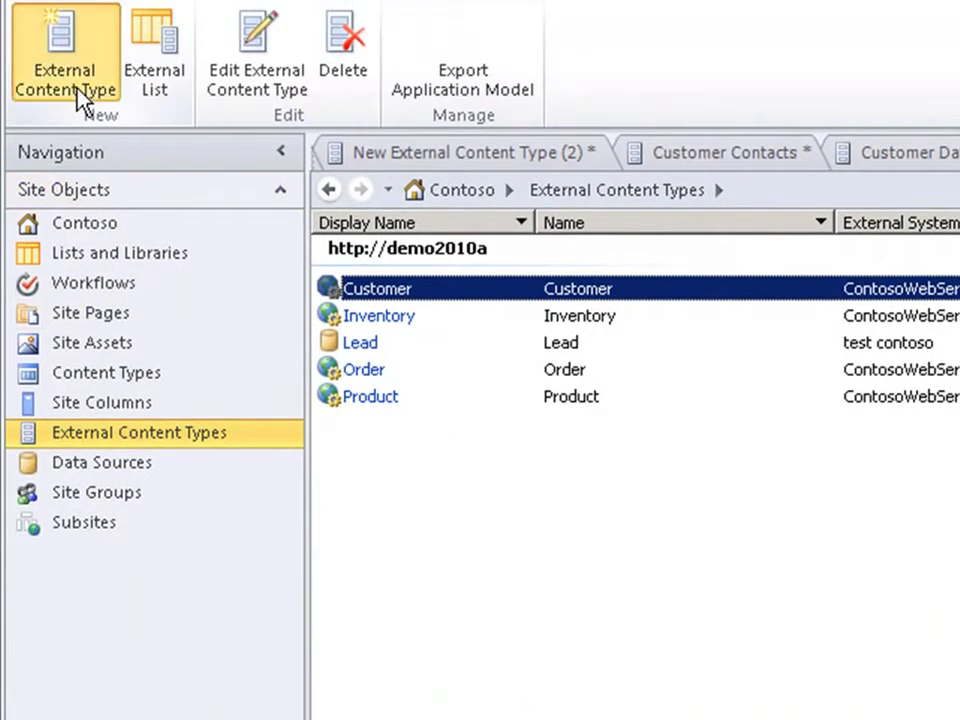
{"action": "left_click", "coordinate": [75, 90]}
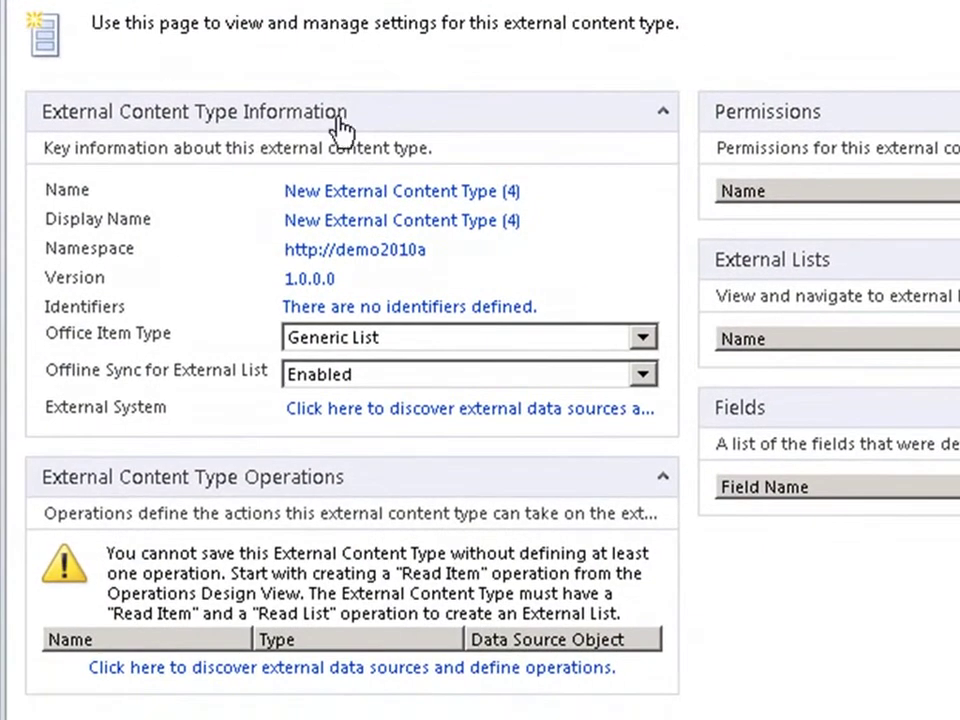
{"action": "left_click", "coordinate": [499, 203]}
{"action": "type", "text": "CustomerSPC"}
{"action": "key", "text": "Tab"}
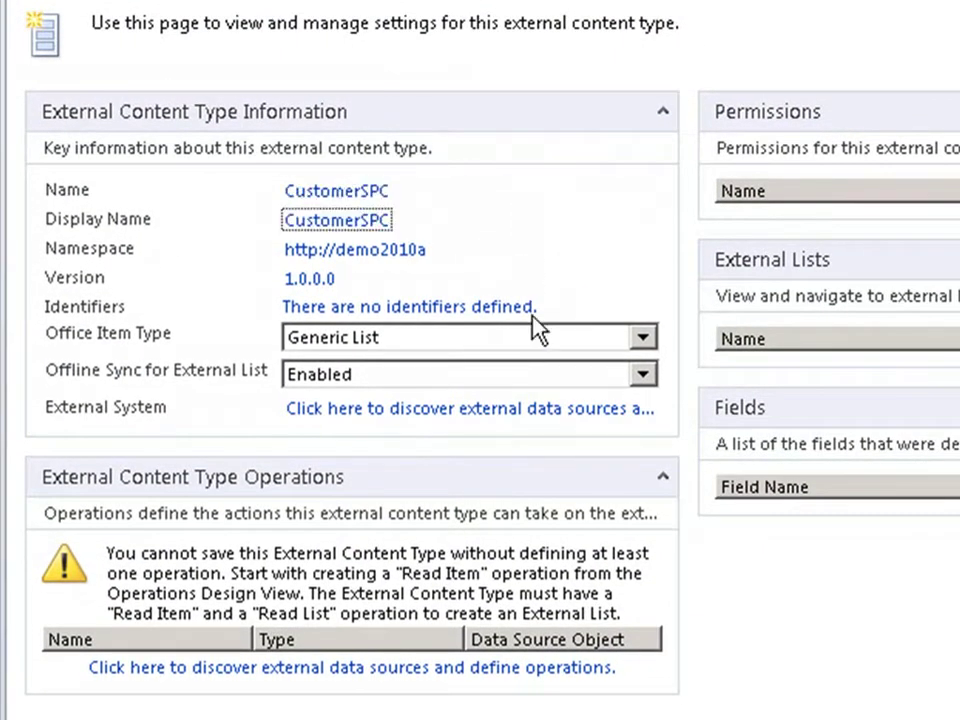
{"action": "left_click", "coordinate": [535, 340]}
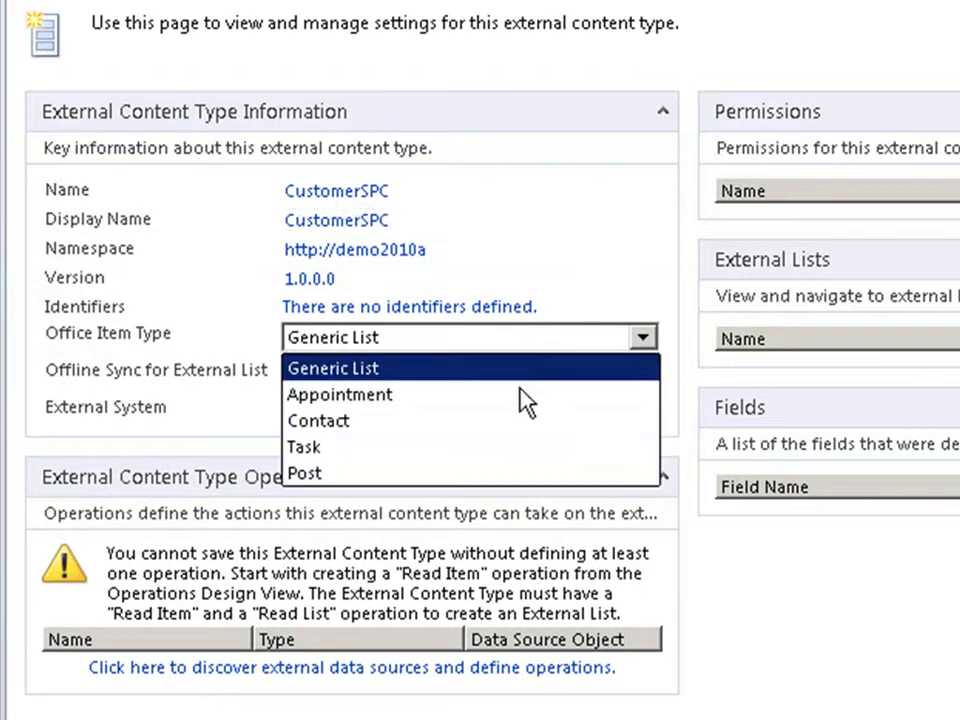
{"action": "left_click", "coordinate": [400, 427]}
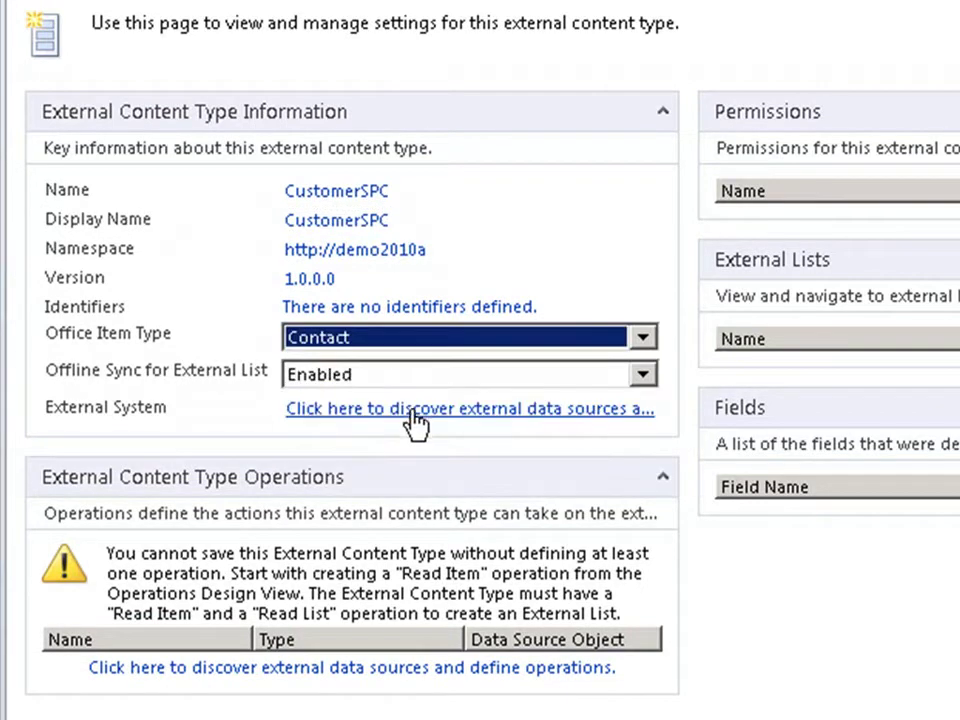
Step: Add a SQL Server connection with Contoso as server and database
{"action": "left_click", "coordinate": [418, 410]}
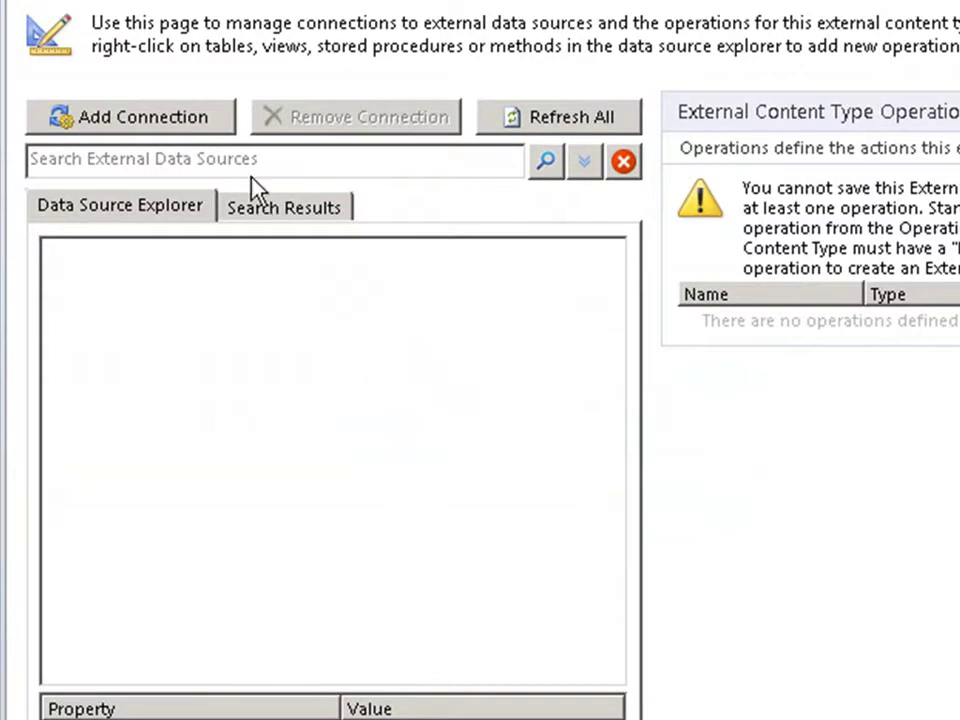
{"action": "left_click", "coordinate": [214, 124]}
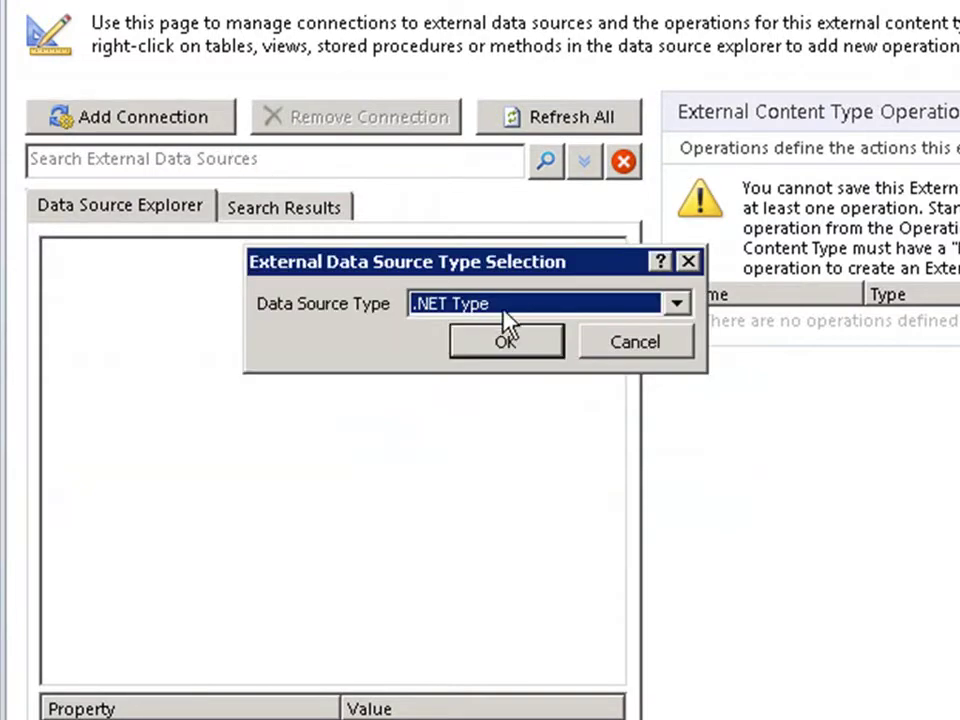
{"action": "left_click", "coordinate": [520, 306]}
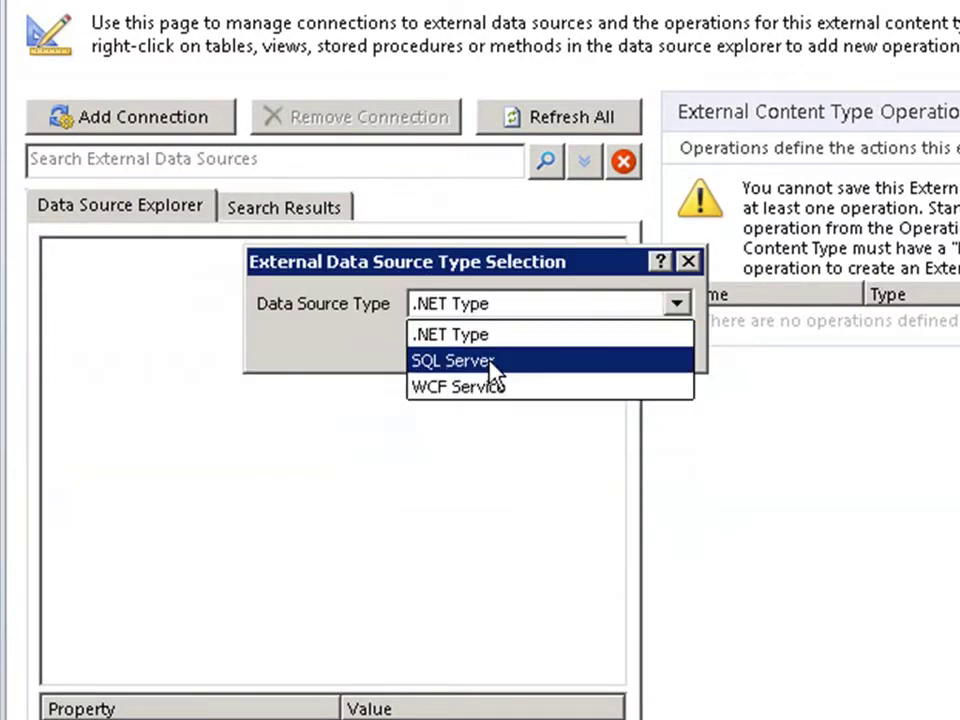
{"action": "left_click", "coordinate": [492, 362]}
{"action": "left_click", "coordinate": [530, 343]}
{"action": "type", "text": "Con"}
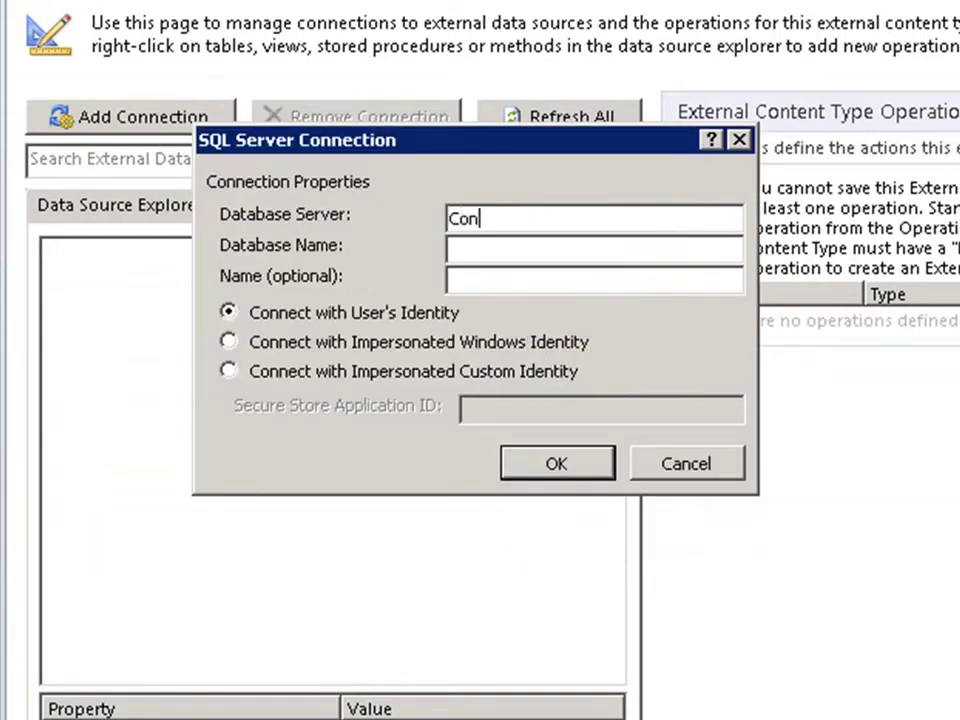
{"action": "type", "text": "tos"}
{"action": "type", "text": "Contoso"}
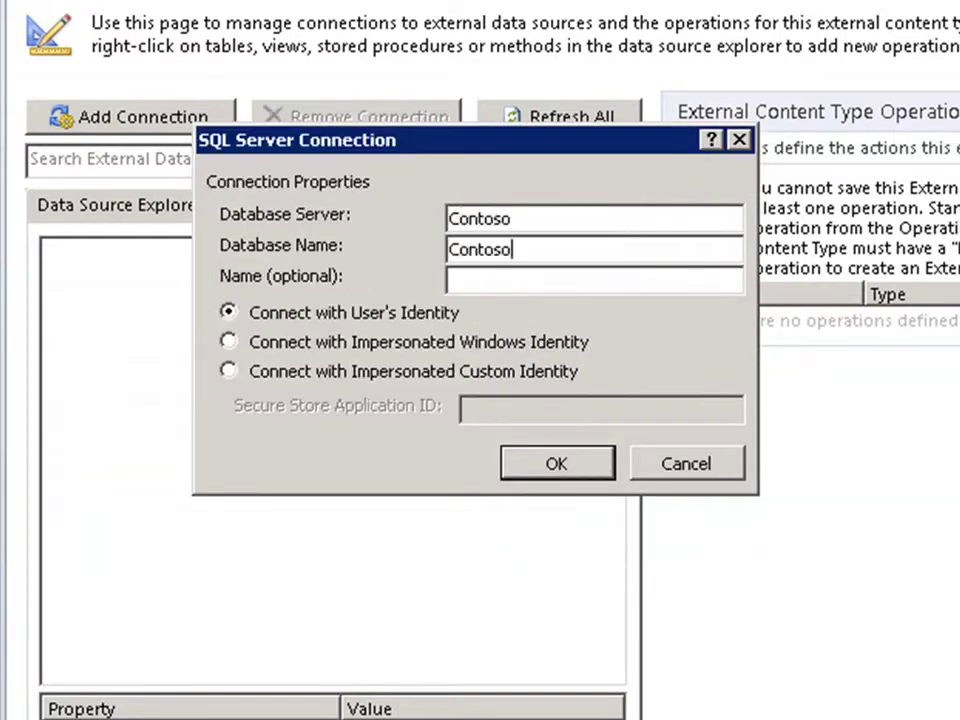
{"action": "left_click", "coordinate": [590, 463]}
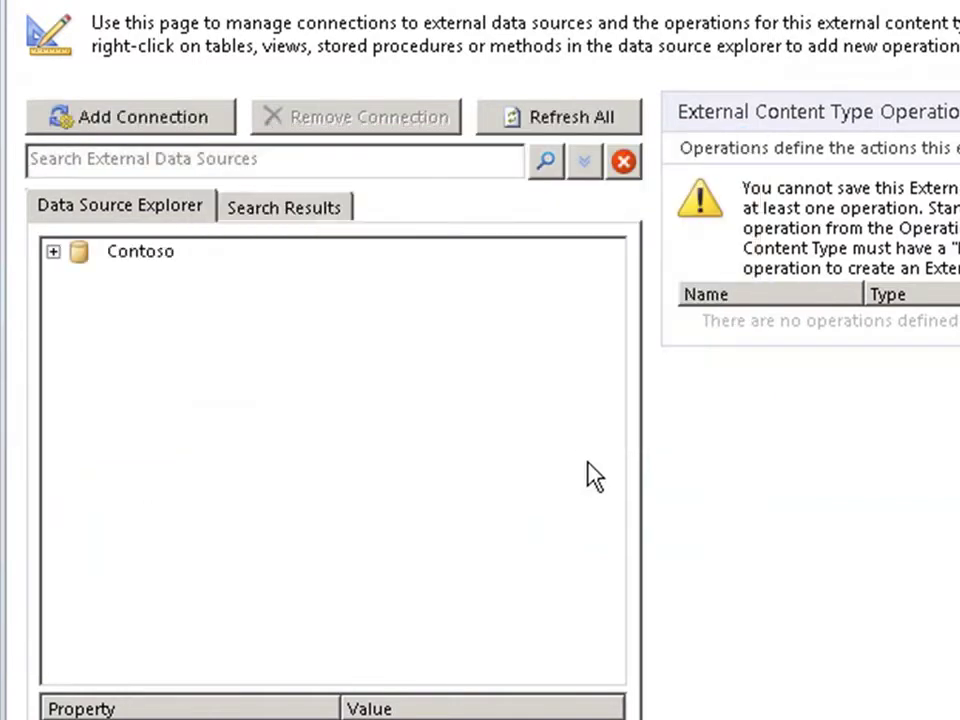
Step: Expand Contoso's tables and bring up the DimCustomer table's operations menu
{"action": "left_click", "coordinate": [53, 252]}
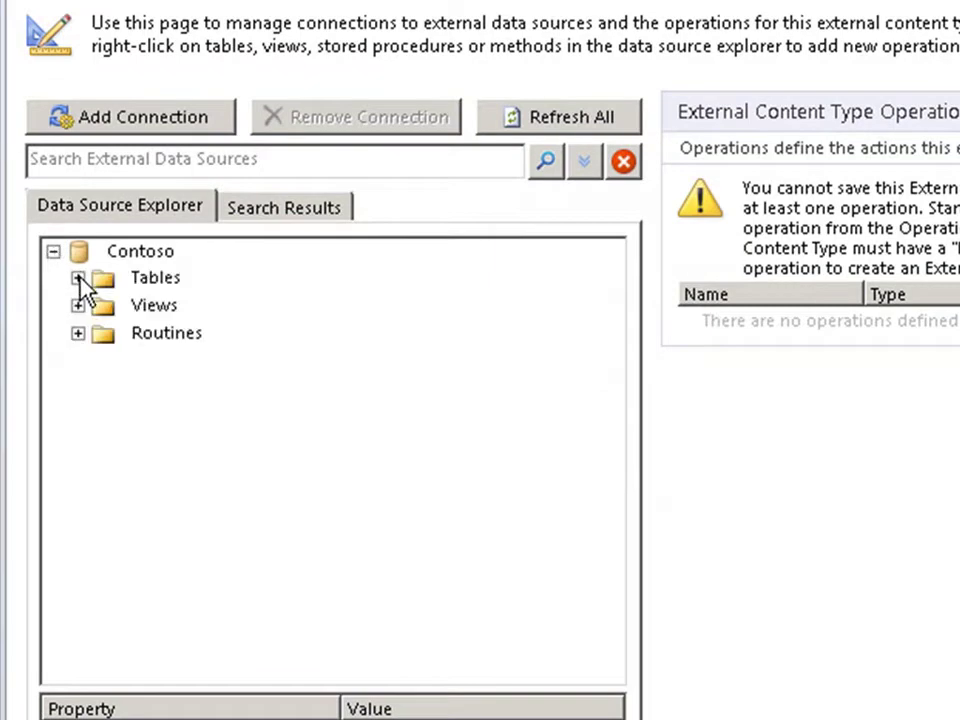
{"action": "left_click", "coordinate": [78, 278]}
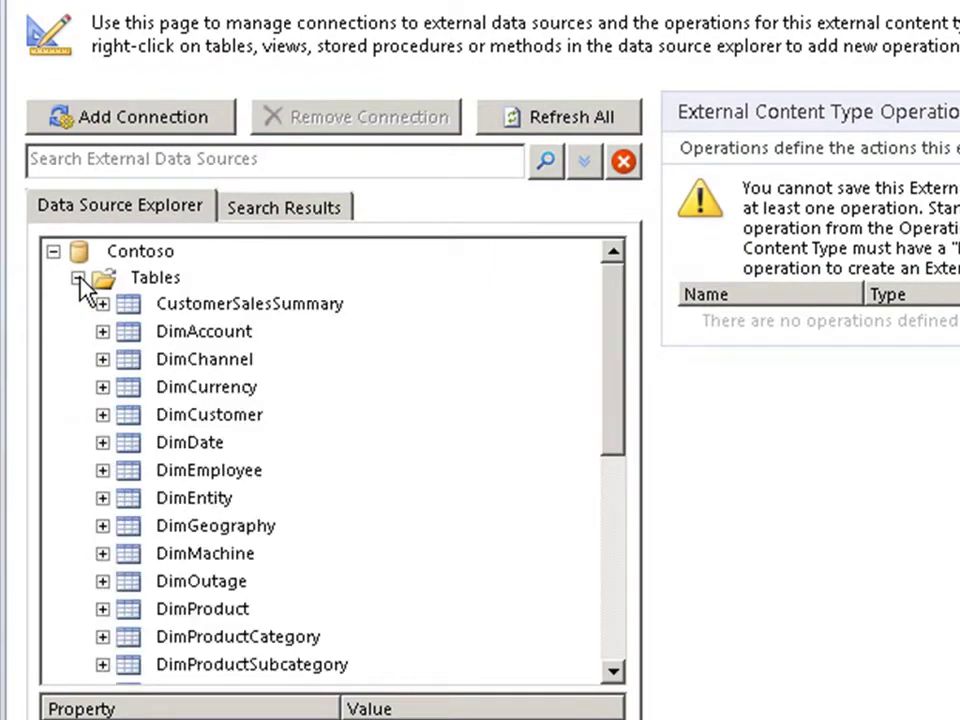
{"action": "right_click", "coordinate": [212, 420]}
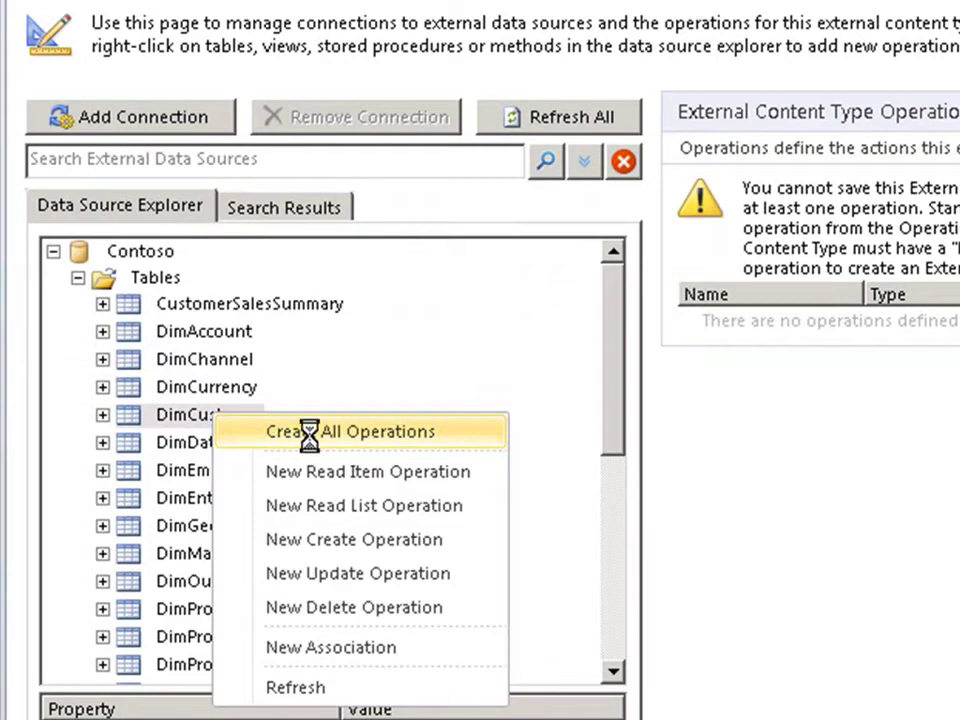
Step: Generate all operations from DimCustomer, mapping AddressLine1 to the Business Address Office property
{"action": "left_click", "coordinate": [309, 434]}
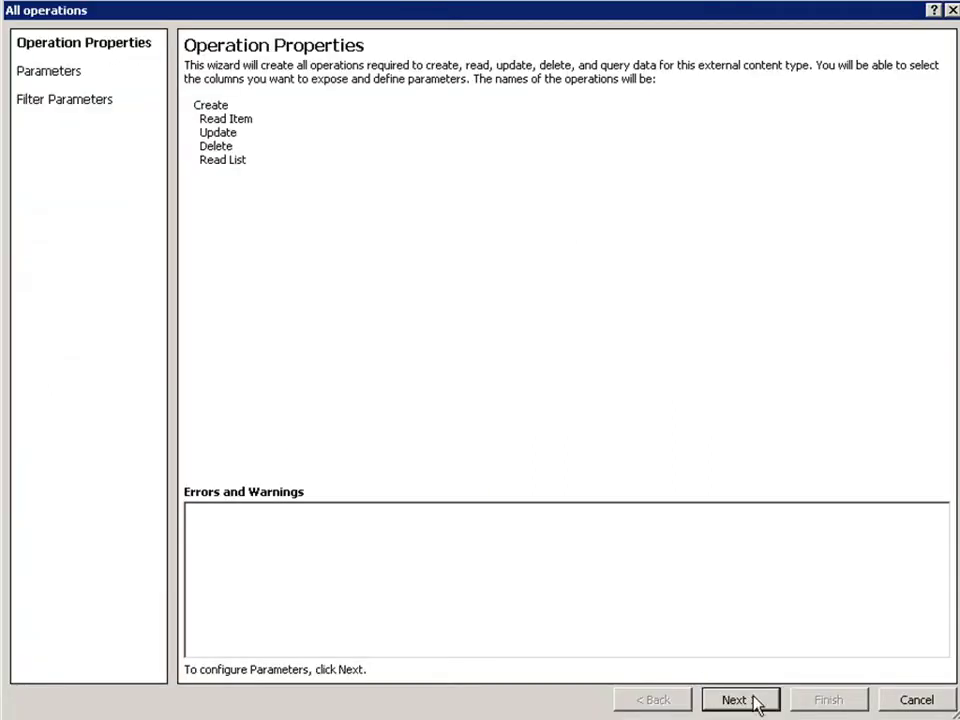
{"action": "left_click", "coordinate": [770, 704]}
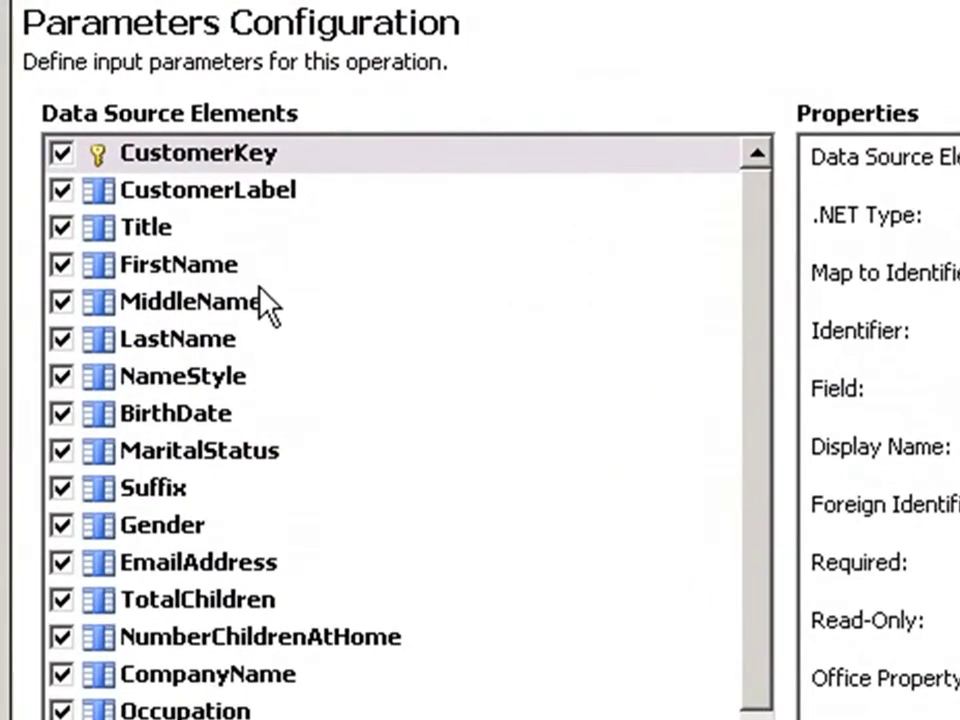
{"action": "left_click", "coordinate": [233, 271]}
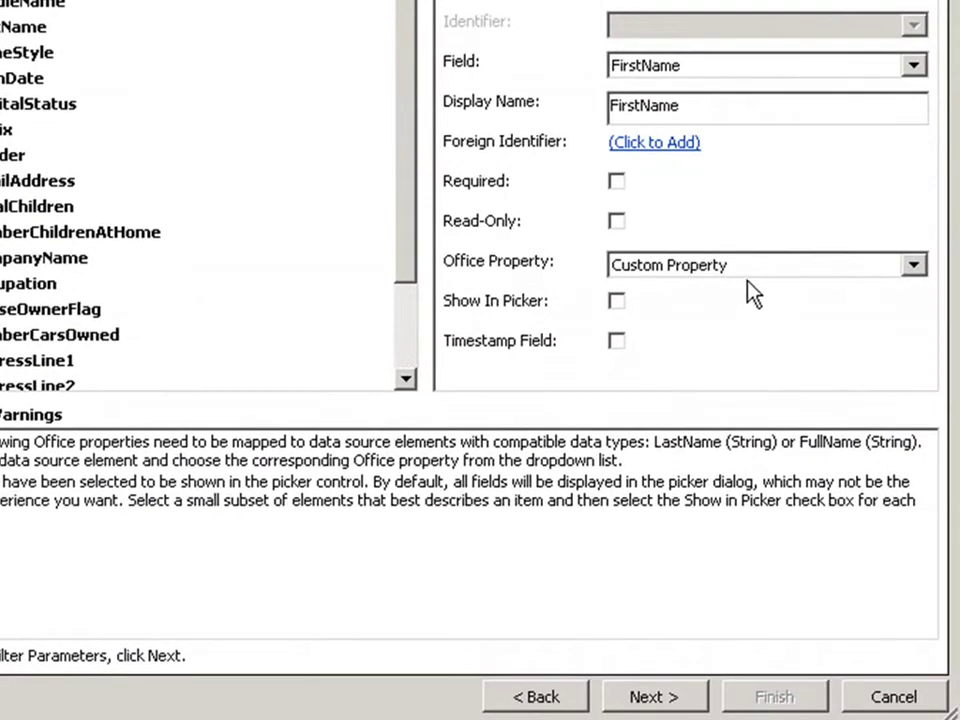
{"action": "left_click", "coordinate": [707, 266]}
{"action": "scroll", "coordinate": [780, 632], "scroll_direction": "down", "scroll_amount": 3}
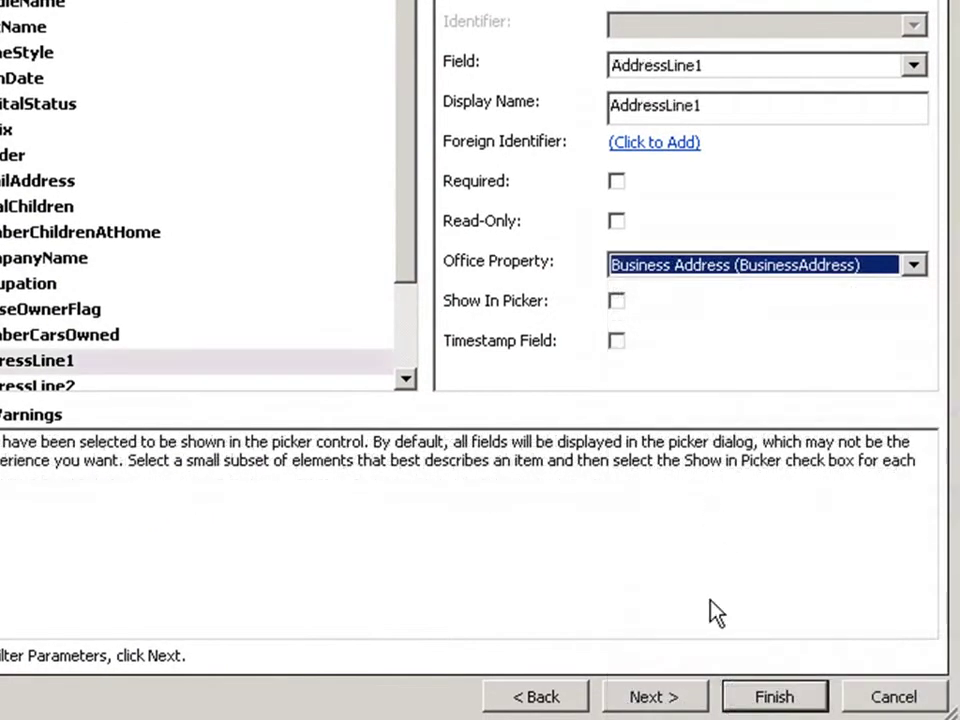
{"action": "left_click", "coordinate": [735, 696]}
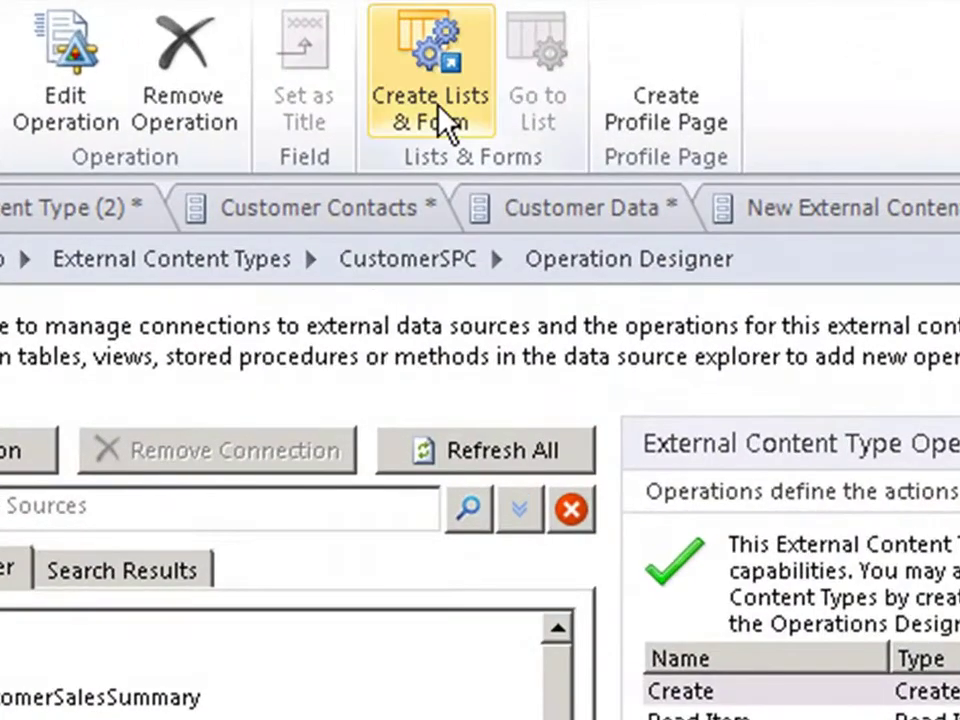
Step: Create external list 'Customer SPC' from CustomerSPC with an InfoPath form
{"action": "left_click", "coordinate": [446, 124]}
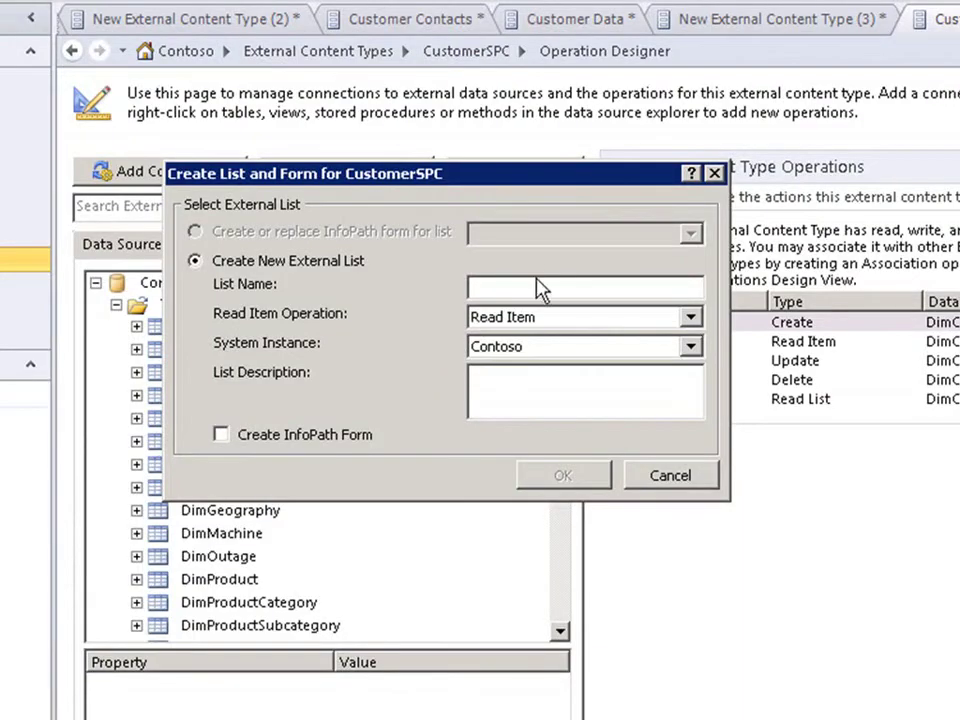
{"action": "type", "text": "Customer SPC"}
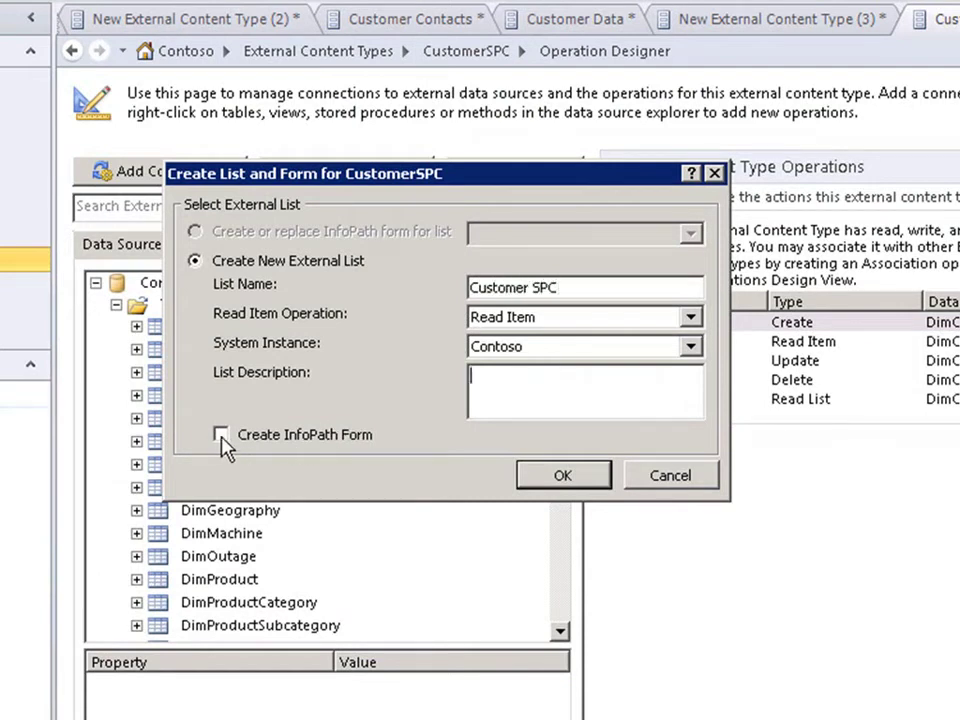
{"action": "left_click", "coordinate": [224, 440]}
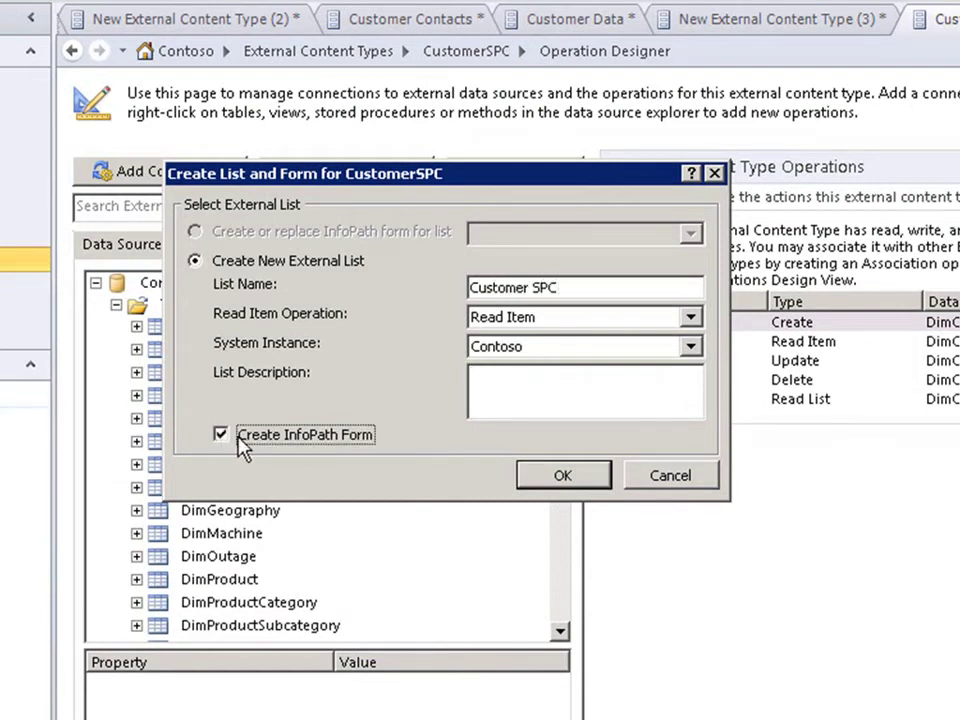
{"action": "left_click", "coordinate": [551, 478]}
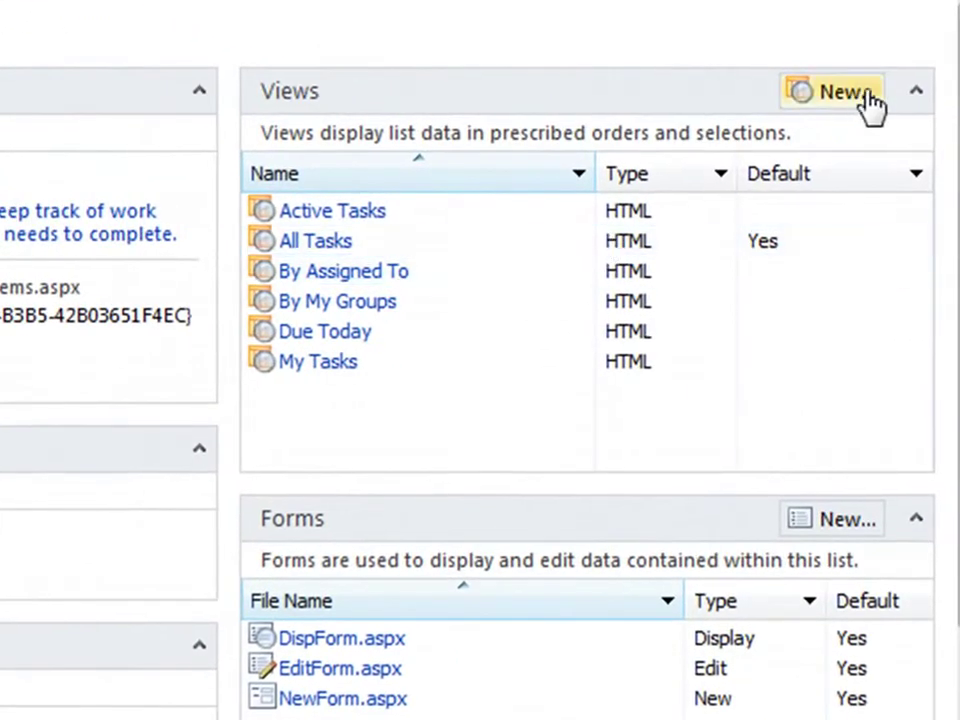
Step: Add a Tasks view named My View and make it the default view
{"action": "left_click", "coordinate": [870, 94]}
{"action": "type", "text": "My View"}
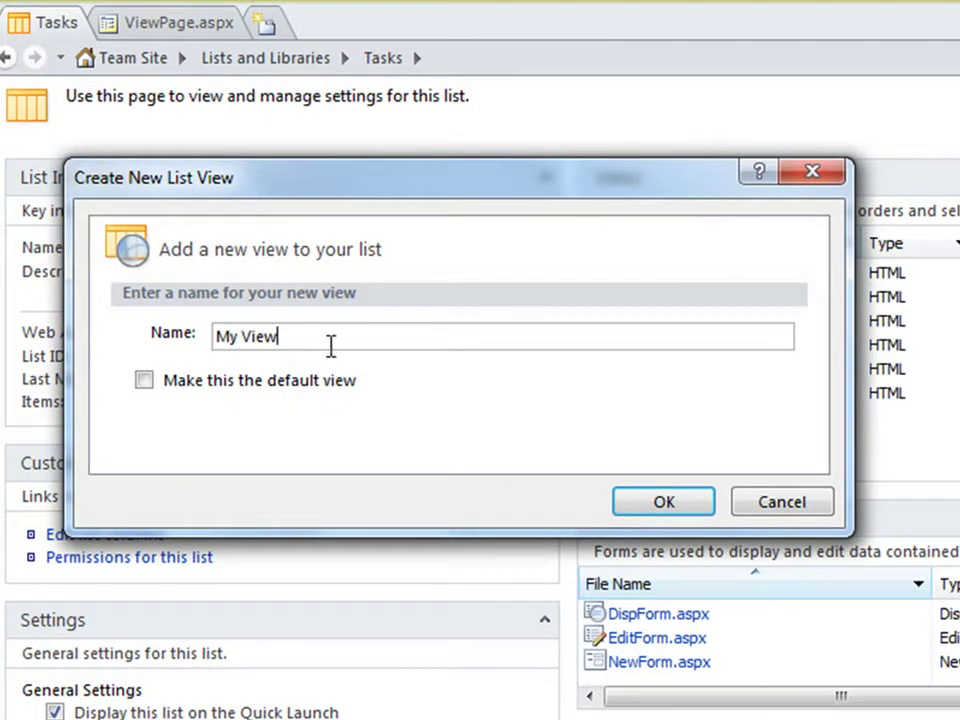
{"action": "left_click", "coordinate": [172, 381]}
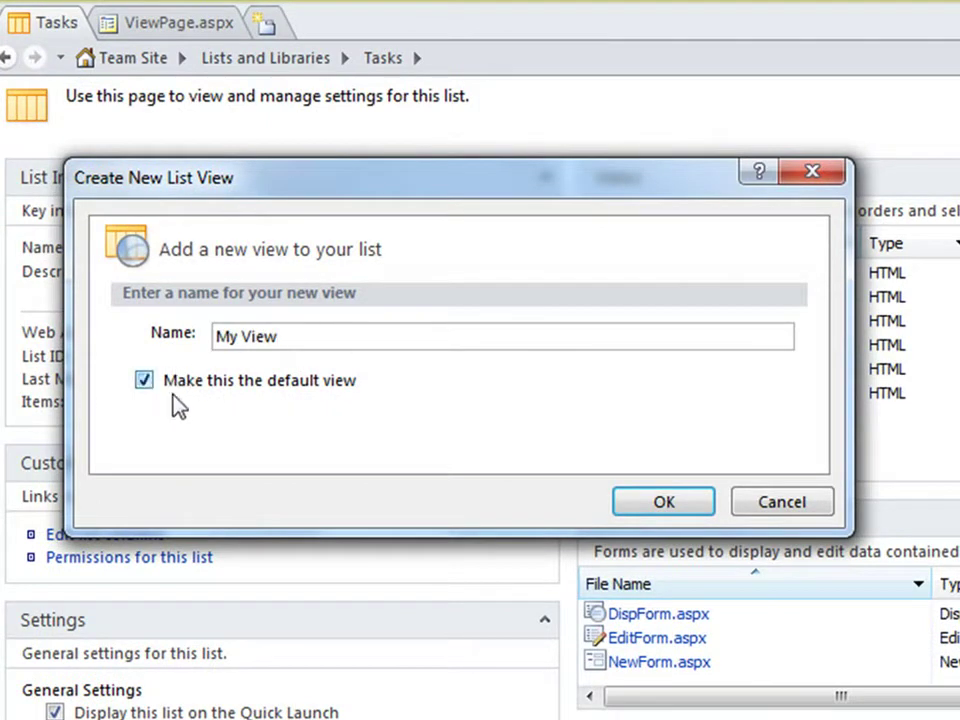
{"action": "left_click", "coordinate": [690, 510]}
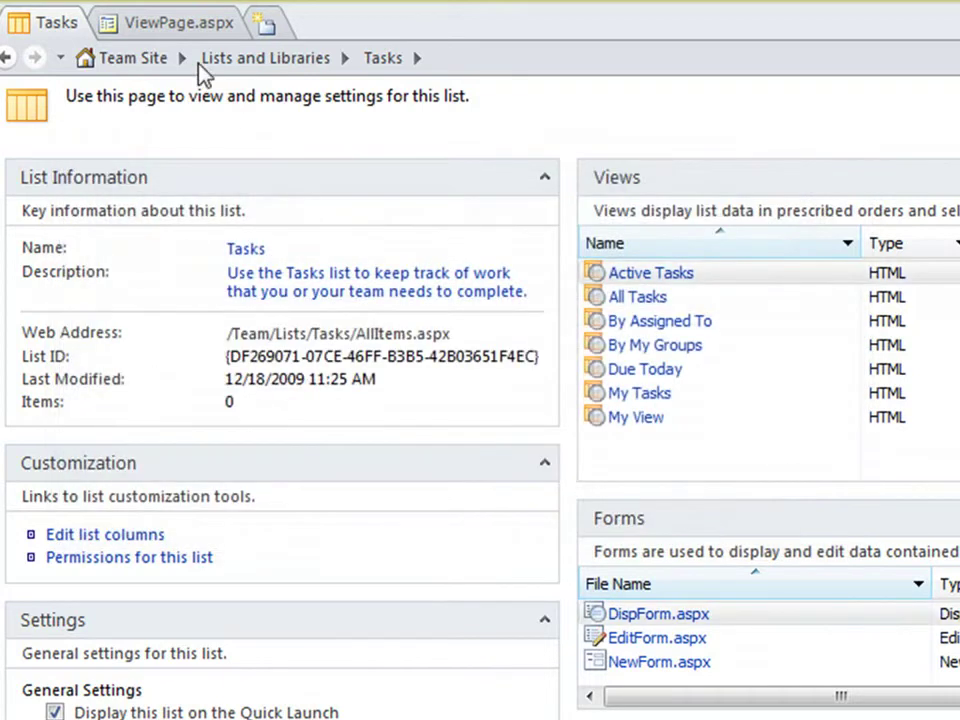
Step: Insert a Tasks list data view into ViewPage.aspx
{"action": "left_click", "coordinate": [167, 26]}
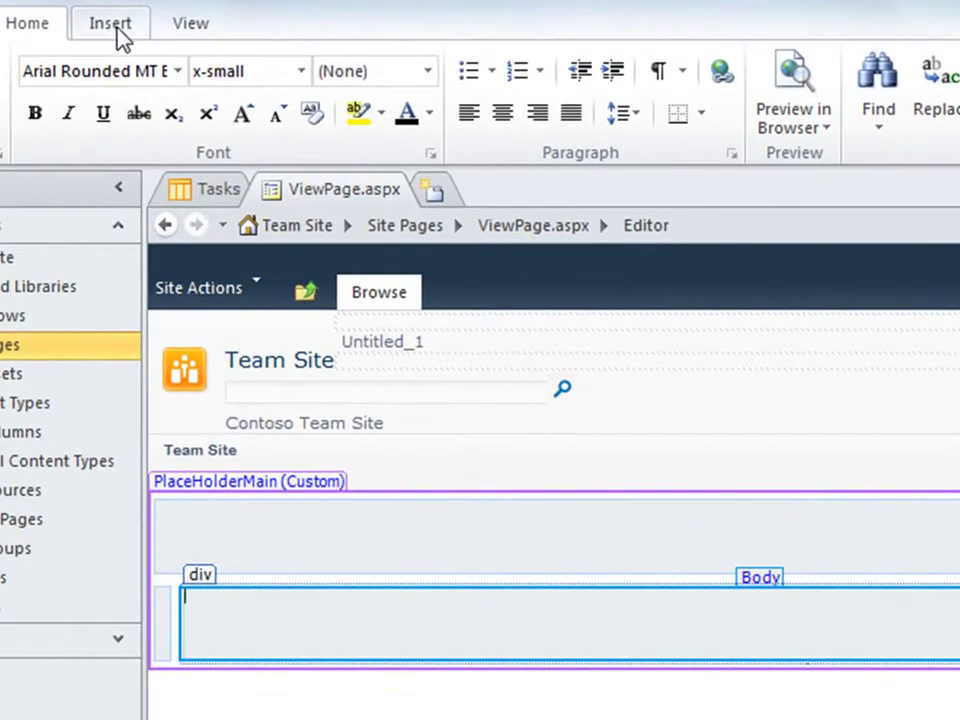
{"action": "left_click", "coordinate": [118, 36]}
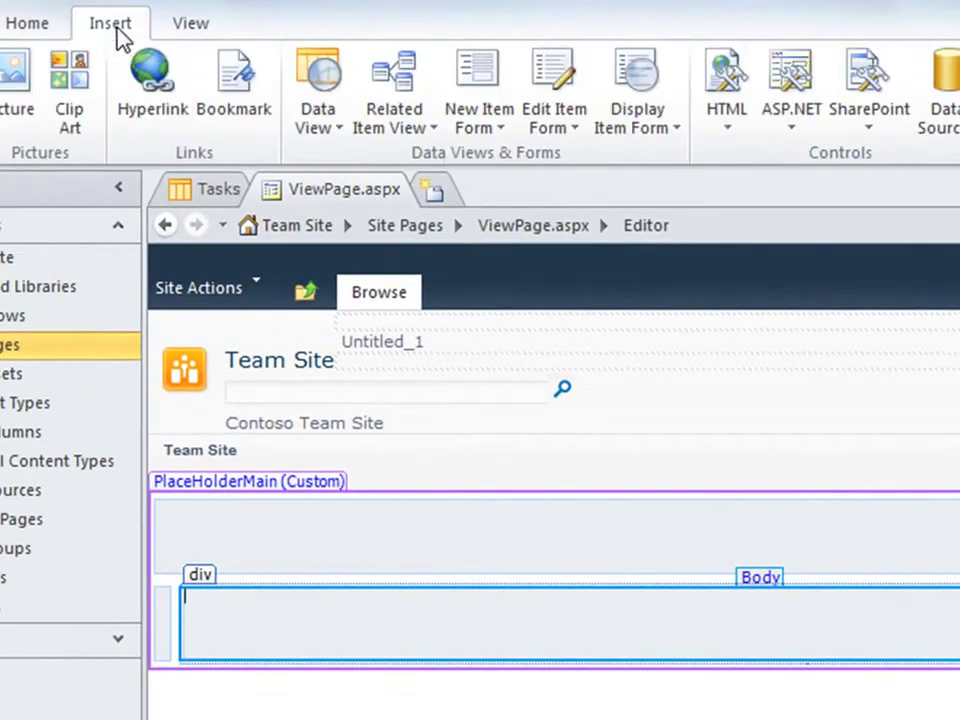
{"action": "left_click", "coordinate": [326, 128]}
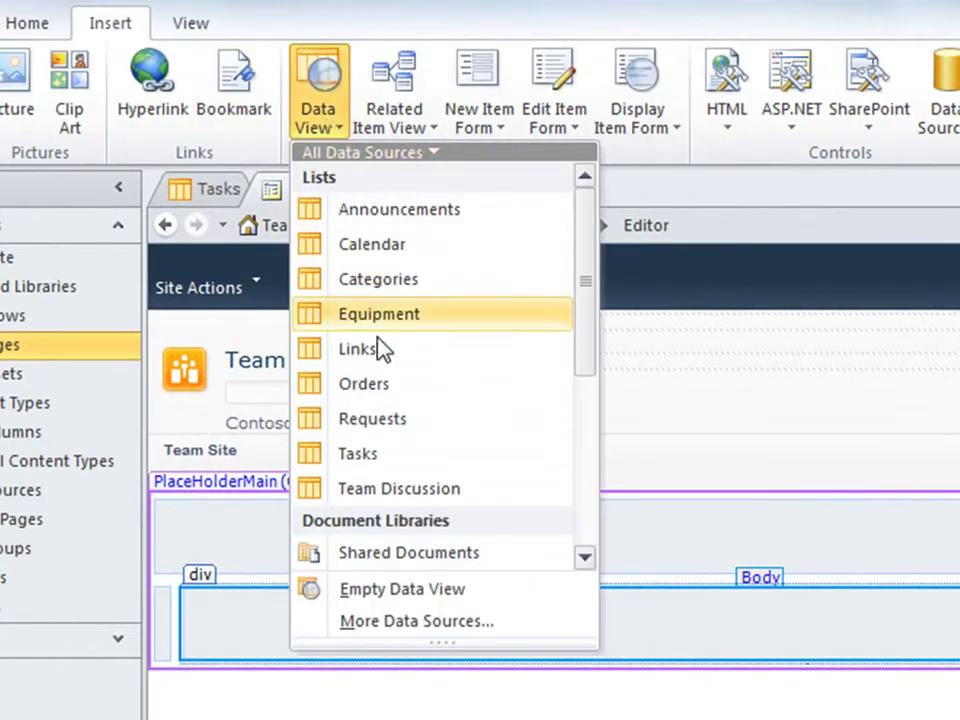
{"action": "left_click", "coordinate": [380, 453]}
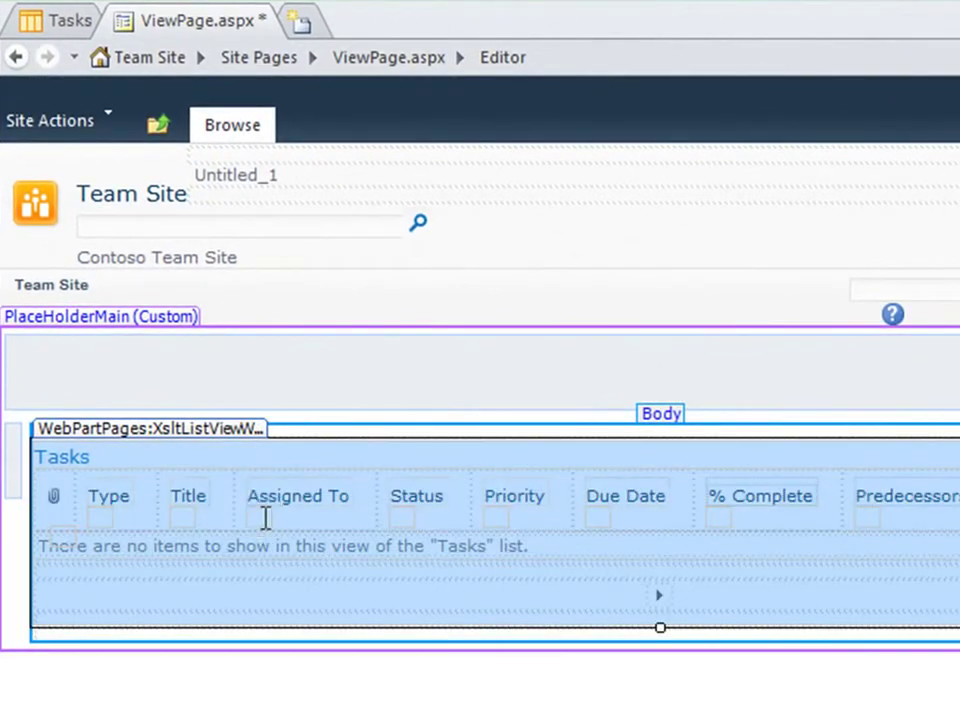
Step: Select the Tasks view table and review its Conditional Formatting and Paging options
{"action": "left_click", "coordinate": [287, 562]}
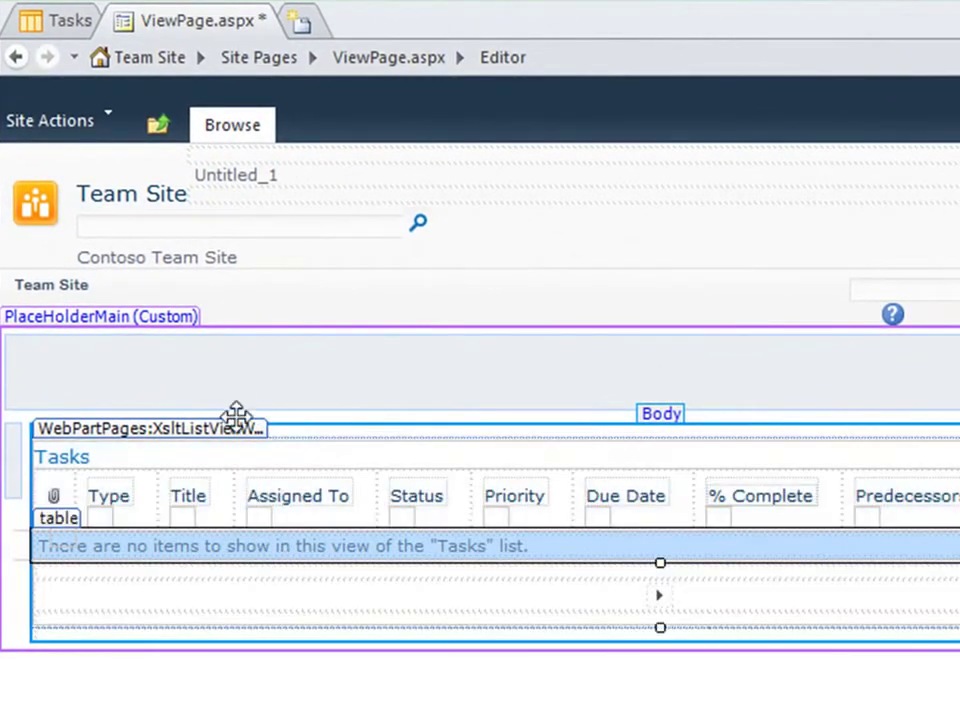
{"action": "left_click", "coordinate": [273, 594]}
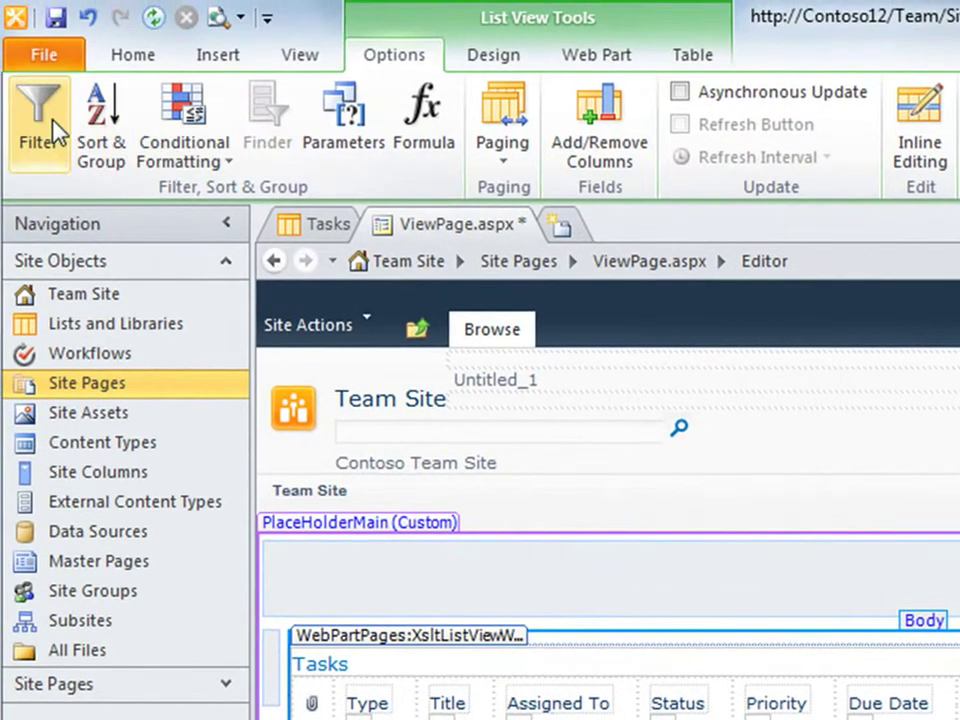
{"action": "left_click", "coordinate": [191, 170]}
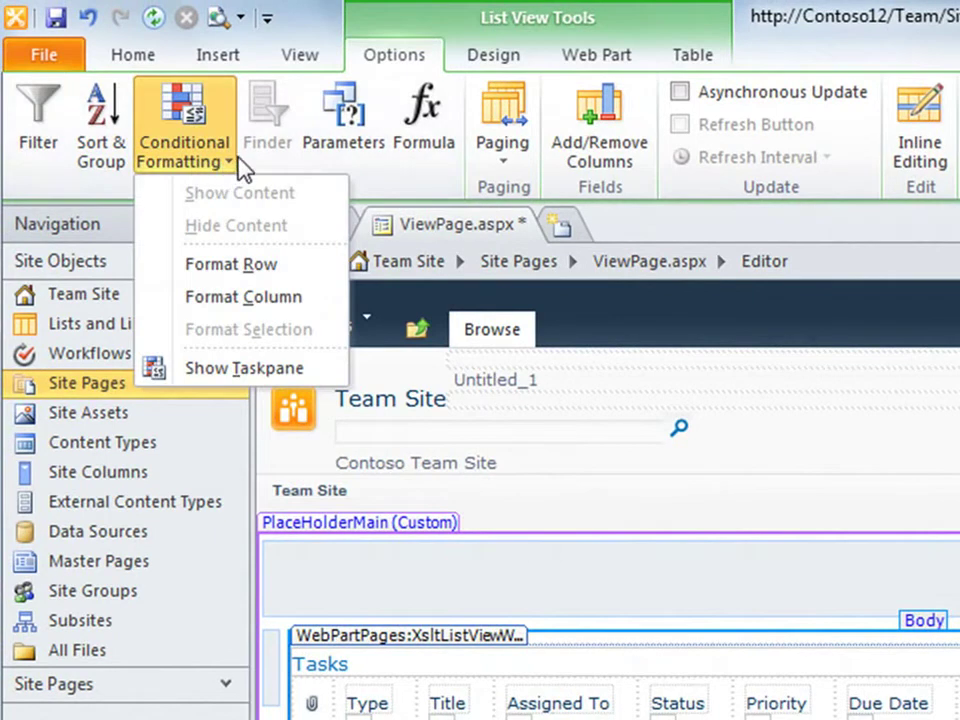
{"action": "left_click", "coordinate": [495, 172]}
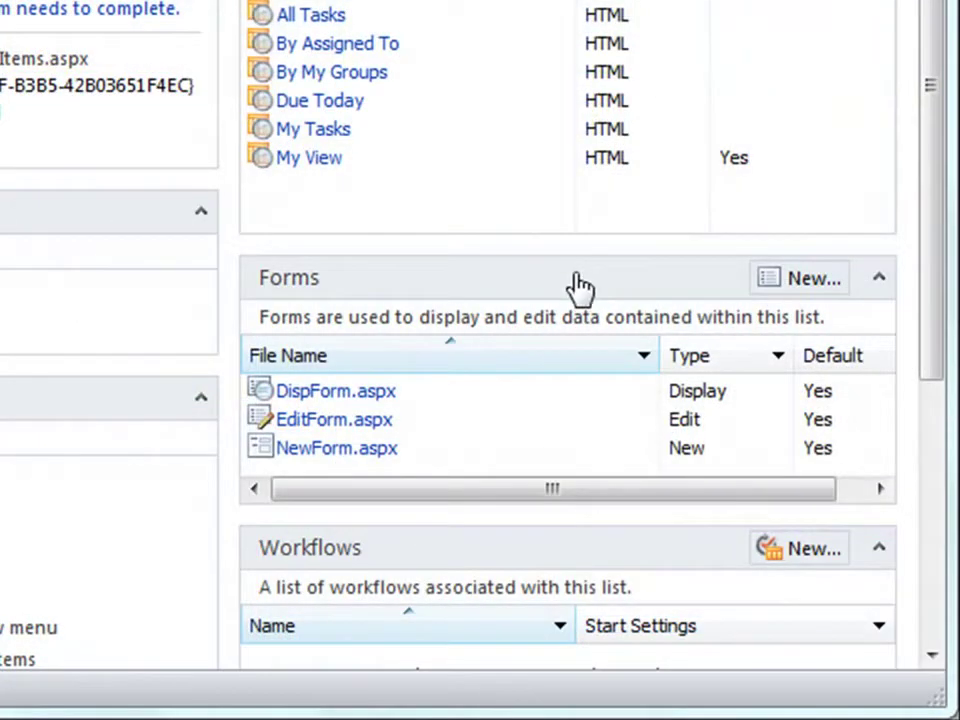
Step: Look over the Tasks list's existing display and new item forms
{"action": "left_click", "coordinate": [516, 392]}
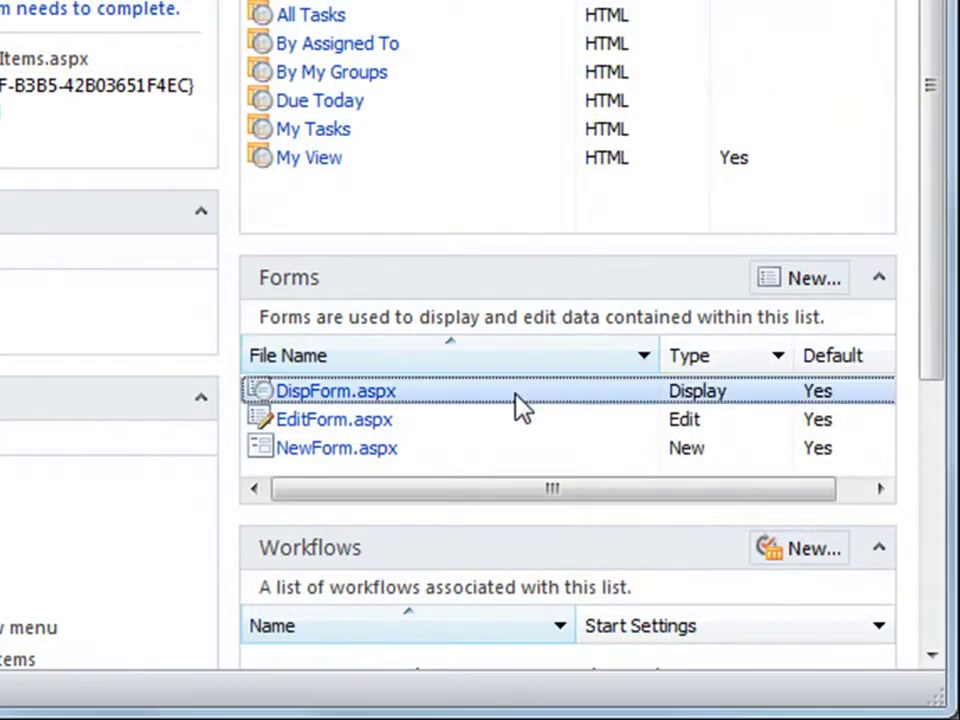
{"action": "left_click", "coordinate": [514, 416]}
{"action": "left_click", "coordinate": [514, 452]}
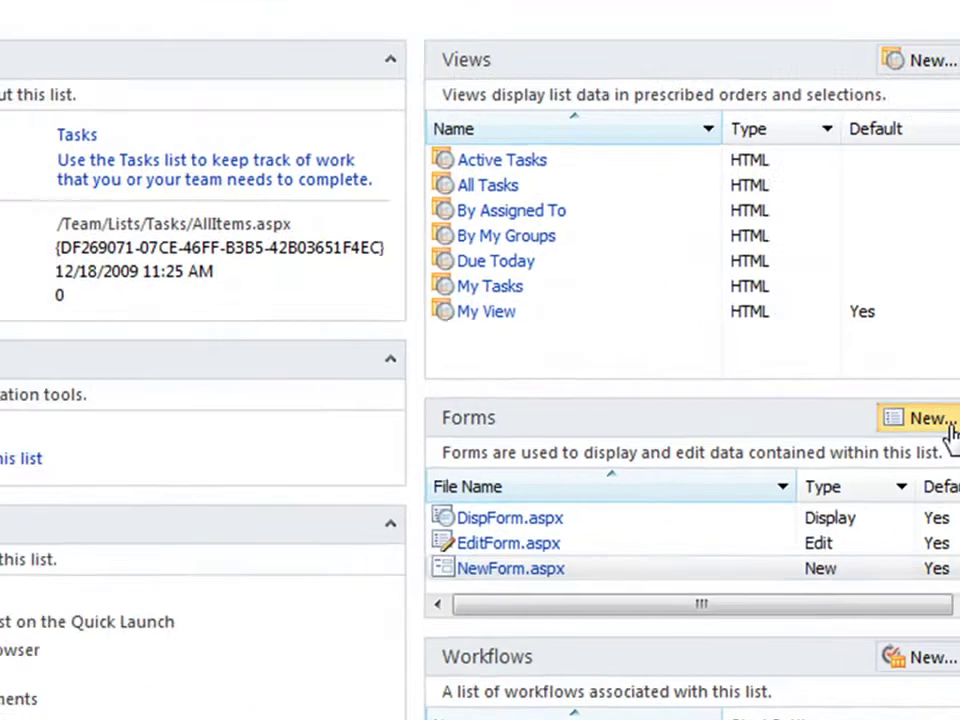
Step: Create a new item form named My New Form and set it as the default
{"action": "left_click", "coordinate": [842, 286]}
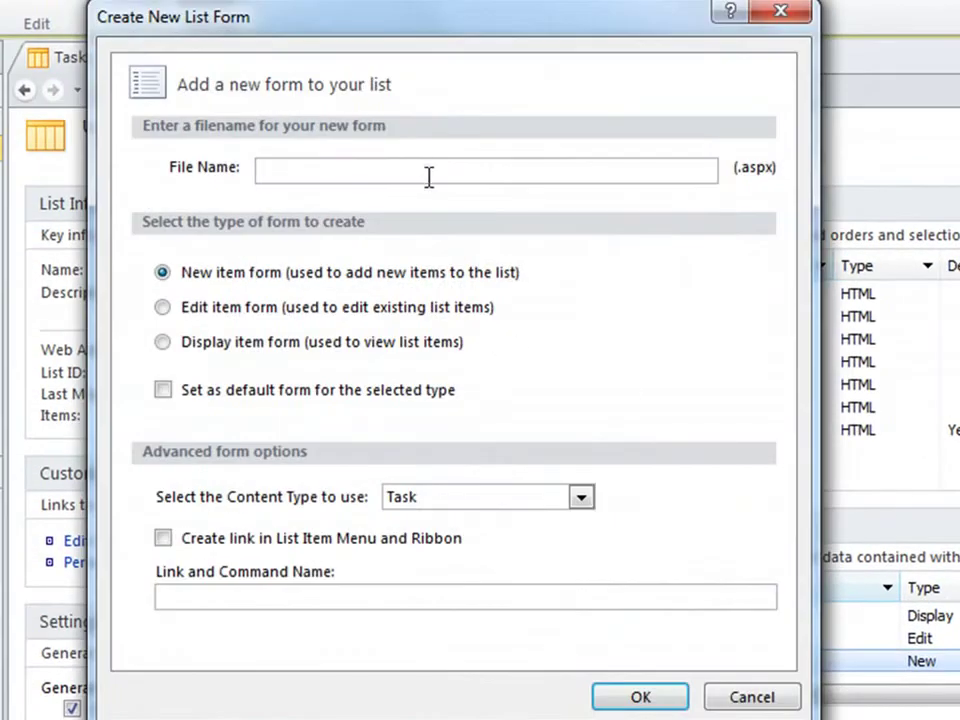
{"action": "type", "text": "My New Form"}
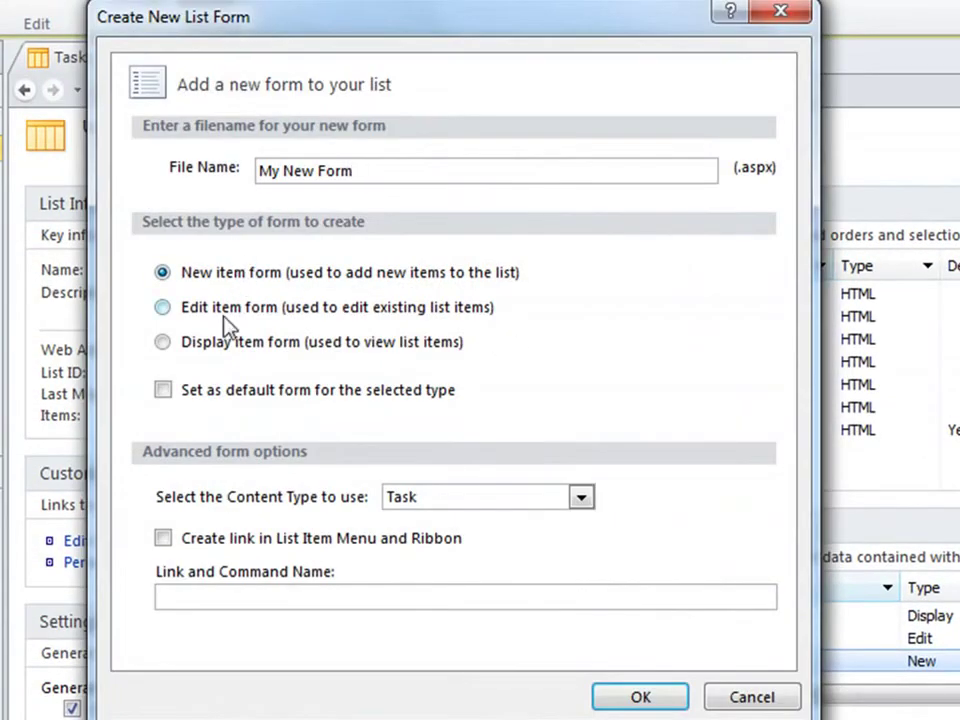
{"action": "left_click", "coordinate": [172, 394]}
{"action": "left_click", "coordinate": [662, 702]}
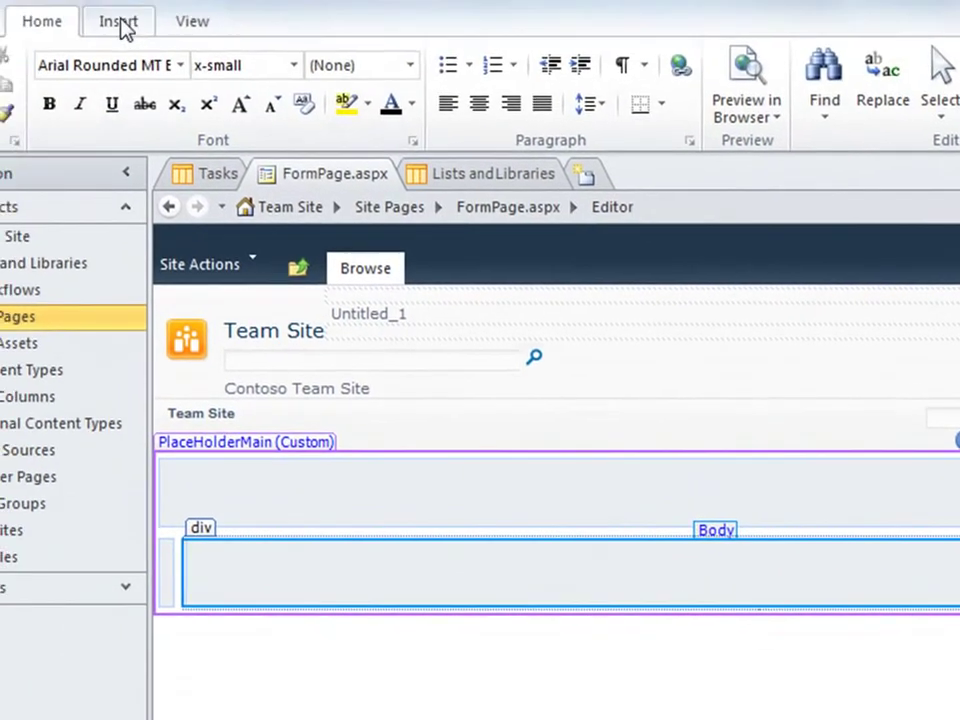
Step: Insert a Tasks new item form into FormPage.aspx, then list Tasks content types for InfoPath design
{"action": "left_click", "coordinate": [118, 22]}
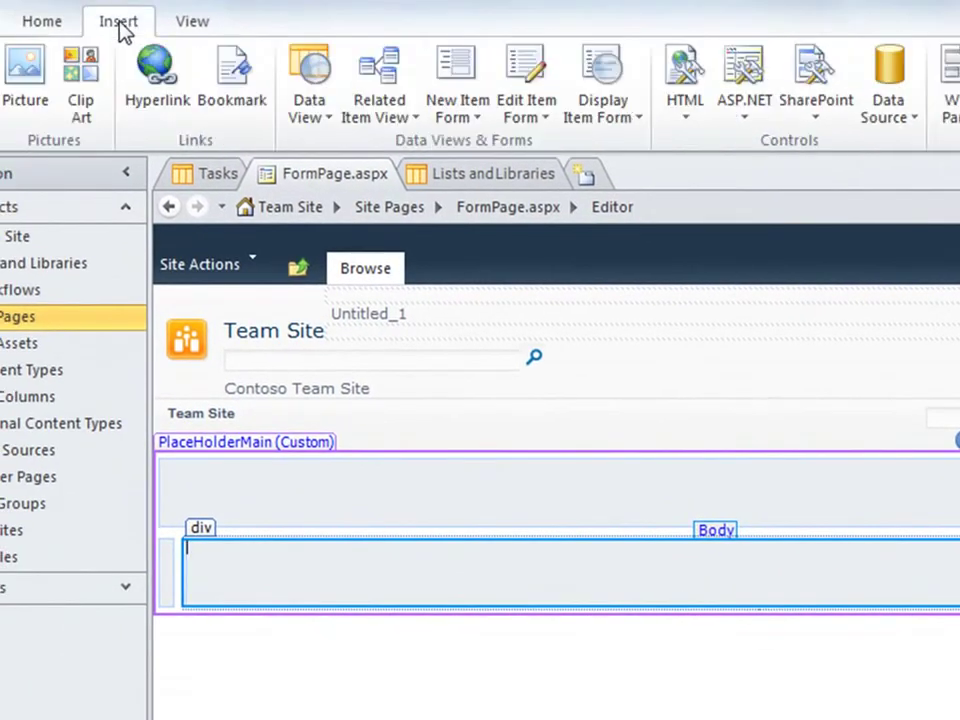
{"action": "left_click", "coordinate": [487, 120]}
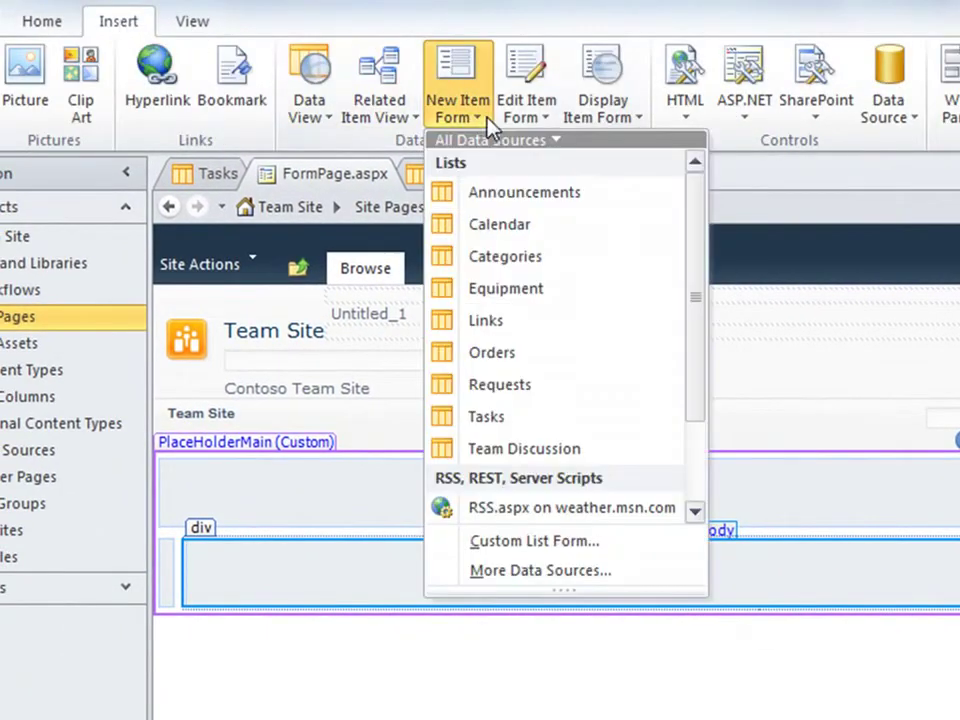
{"action": "left_click", "coordinate": [520, 423]}
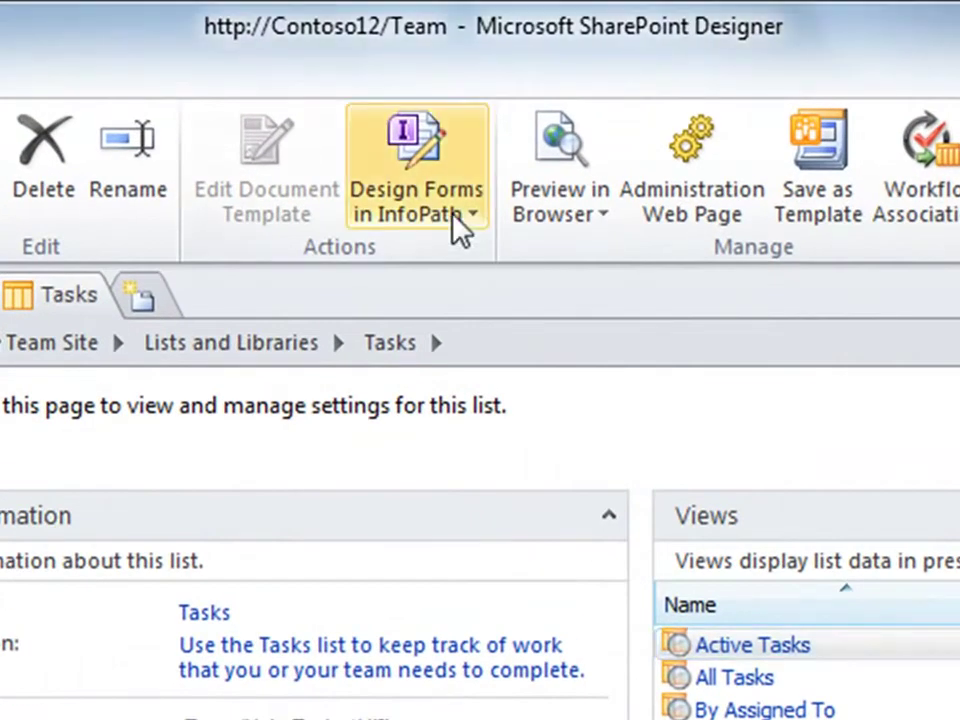
{"action": "left_click", "coordinate": [470, 200]}
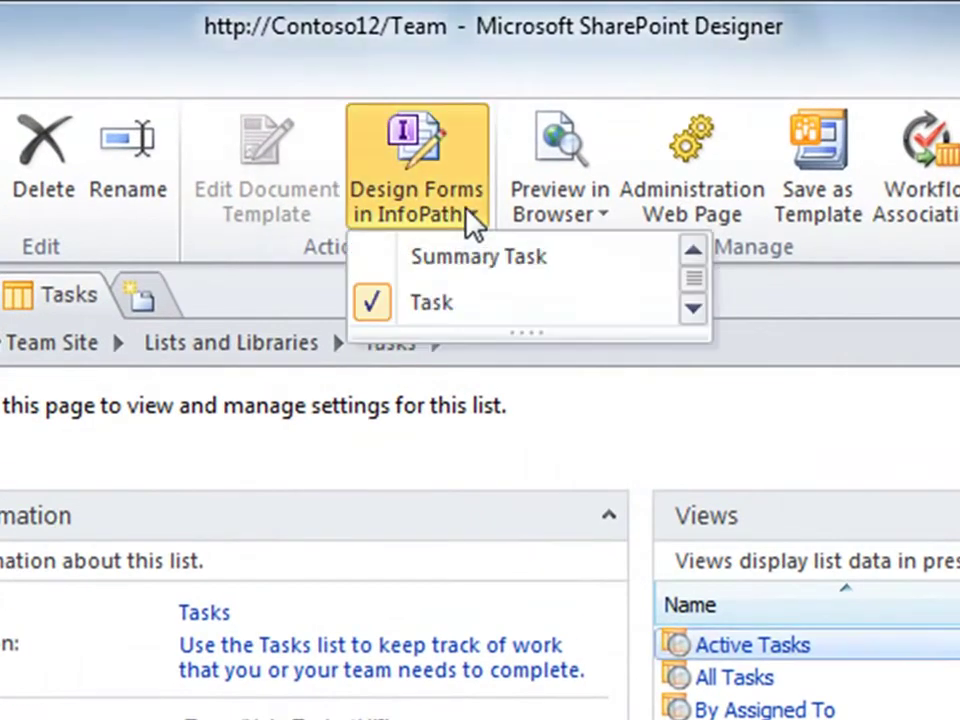
Step: Open the Task form in InfoPath and select the Status control
{"action": "left_click", "coordinate": [484, 298]}
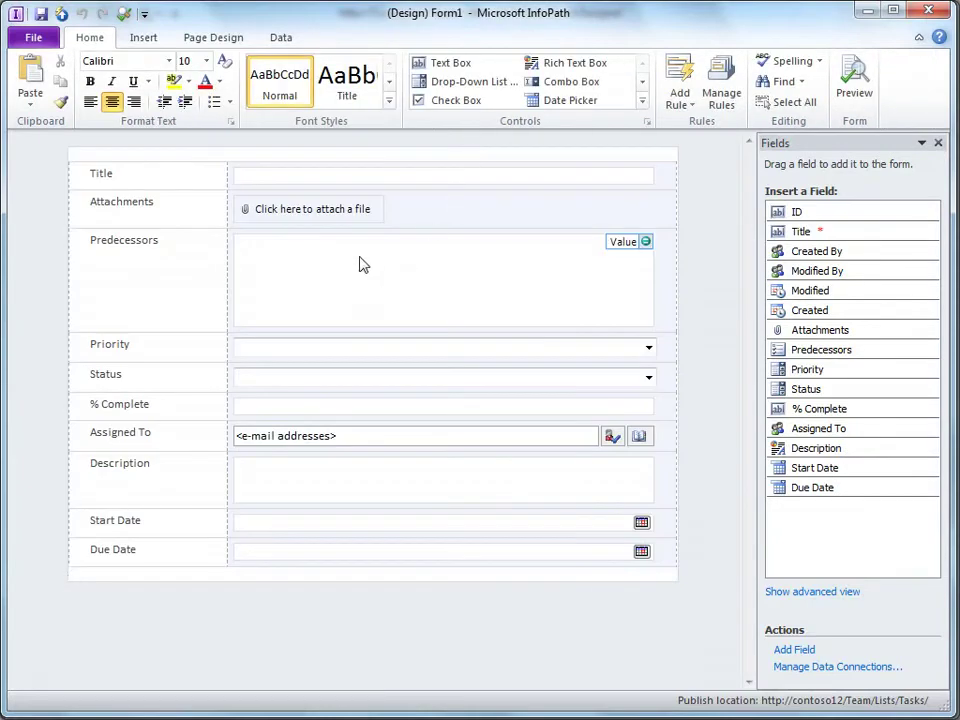
{"action": "left_click", "coordinate": [362, 264]}
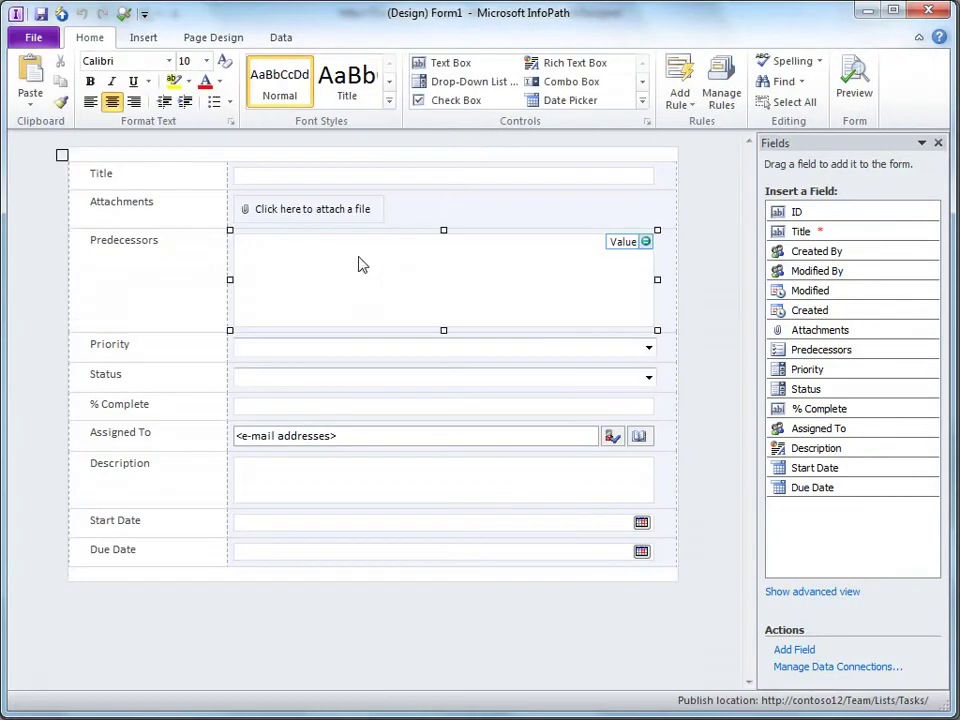
{"action": "left_click", "coordinate": [320, 362]}
{"action": "left_click", "coordinate": [306, 386]}
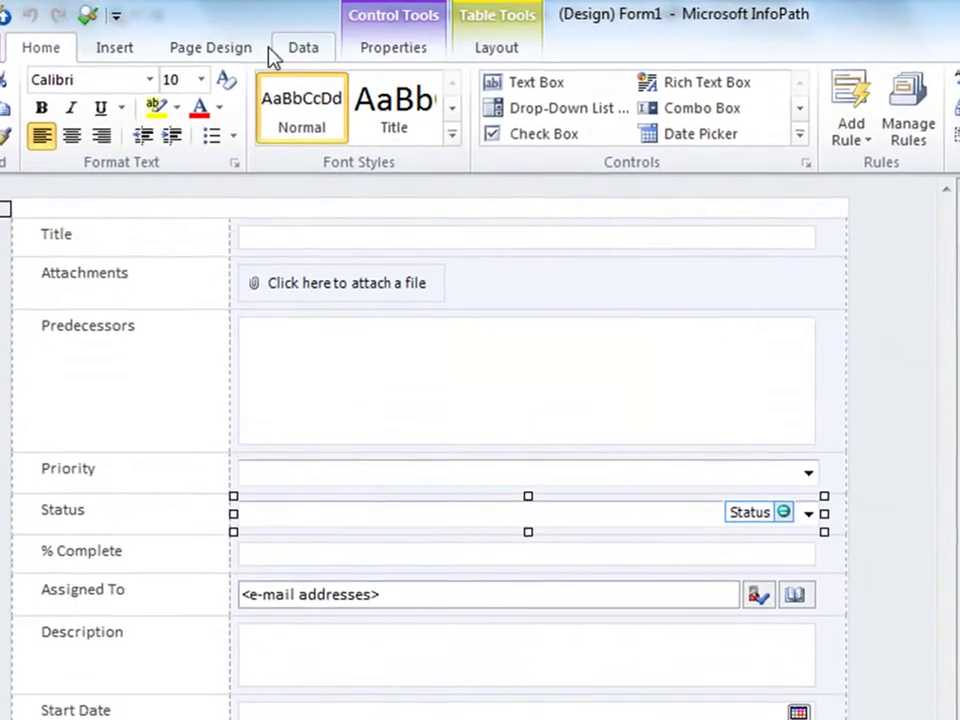
Step: Preview the yellow theme on the form, then return it to the blue theme
{"action": "left_click", "coordinate": [210, 47]}
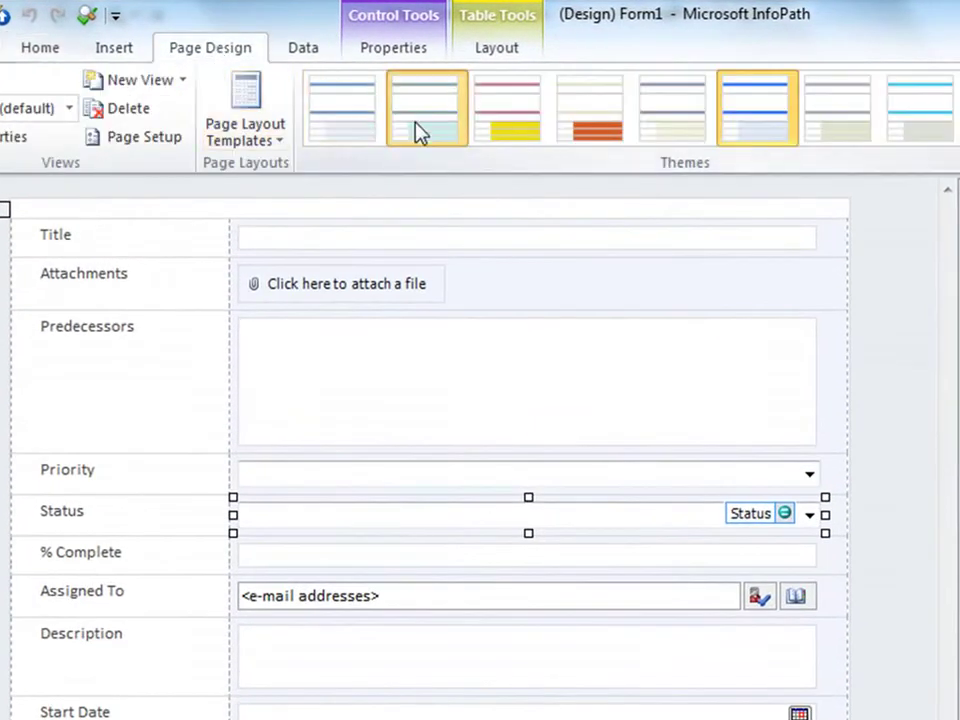
{"action": "left_click", "coordinate": [497, 128]}
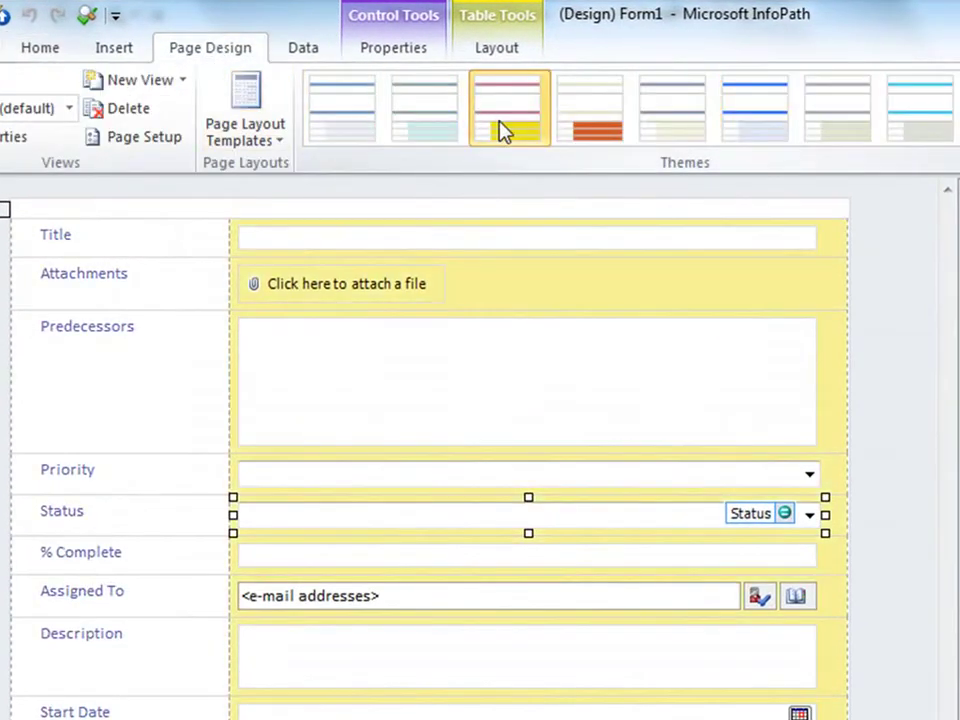
{"action": "left_click", "coordinate": [745, 131]}
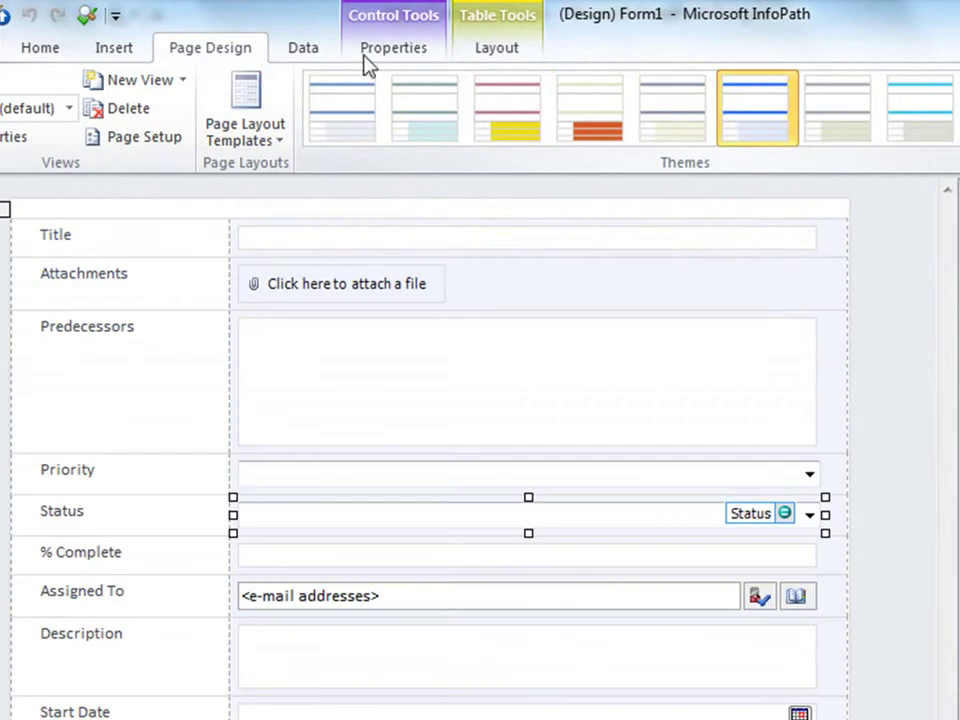
{"action": "left_click", "coordinate": [43, 47]}
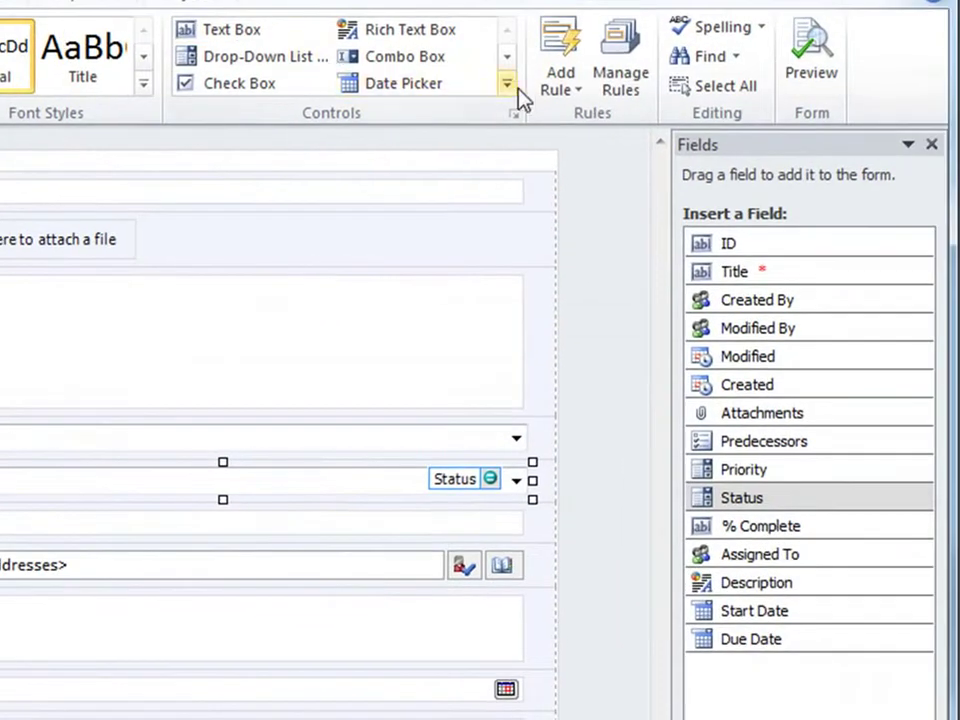
Step: Show the Status field's rules and browse the rule types and conditions available to add
{"action": "left_click", "coordinate": [620, 90]}
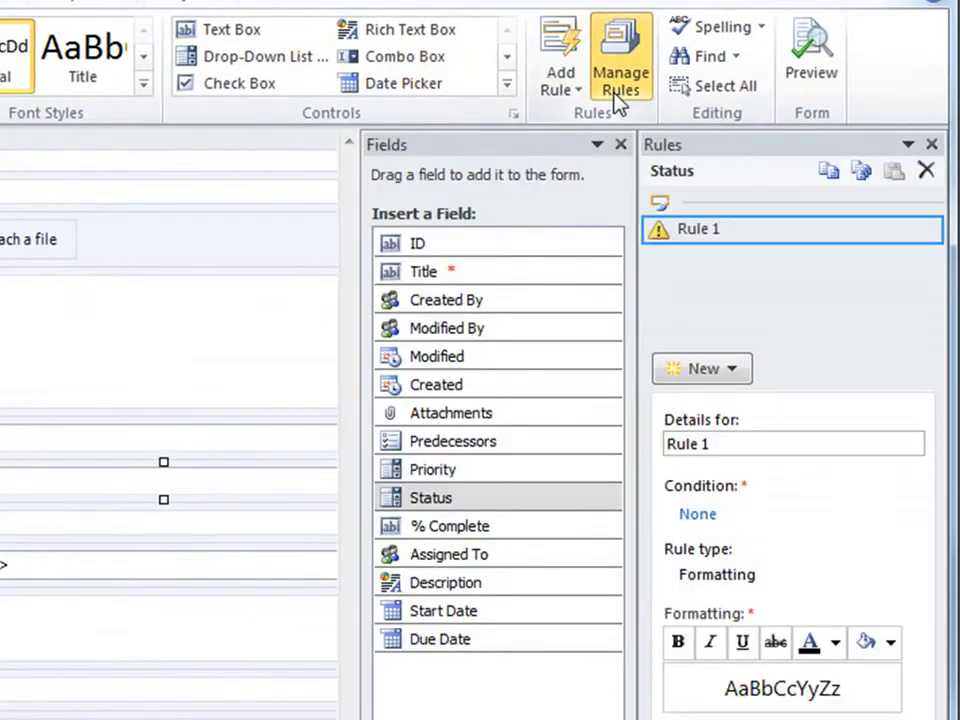
{"action": "left_click", "coordinate": [720, 375]}
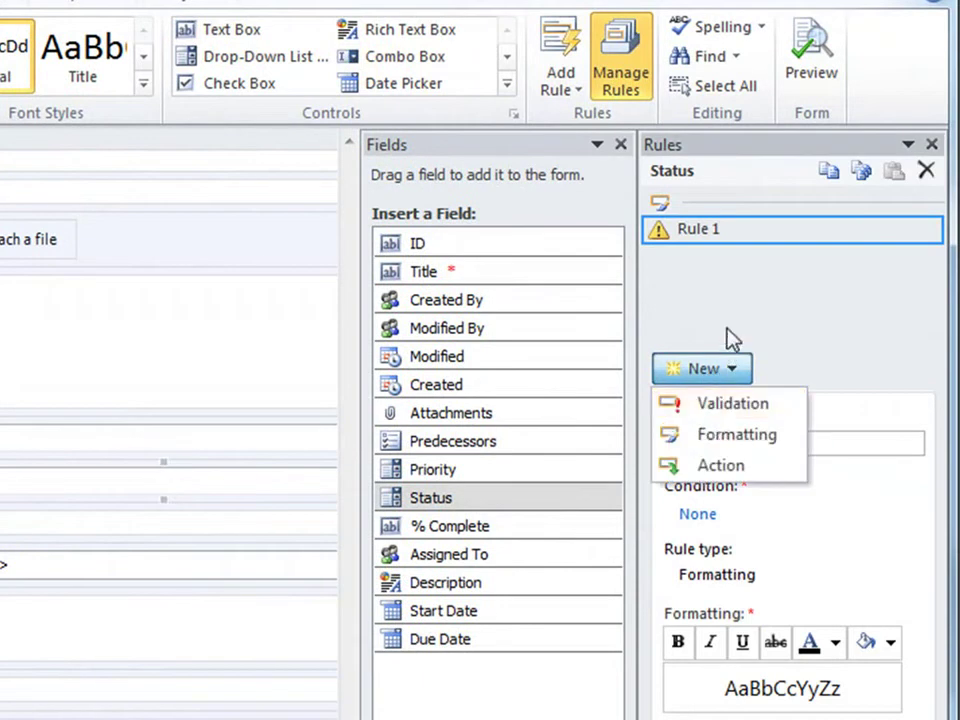
{"action": "left_click", "coordinate": [700, 280]}
{"action": "left_click", "coordinate": [561, 88]}
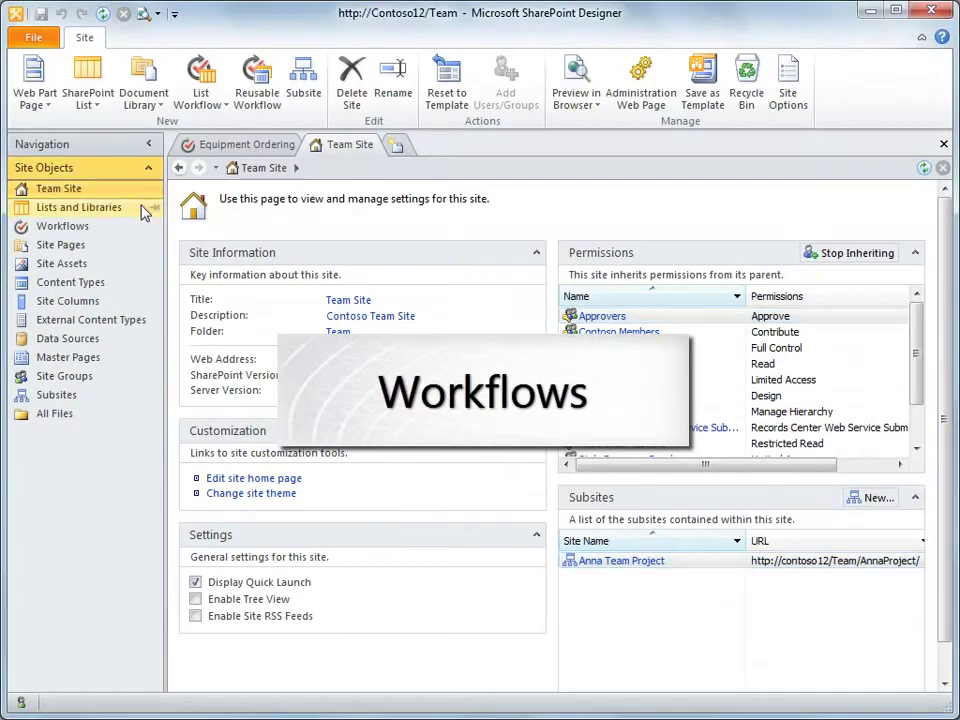
Step: Create a Requests list workflow named Equipment Orders with description Equipment Orders
{"action": "left_click", "coordinate": [100, 229]}
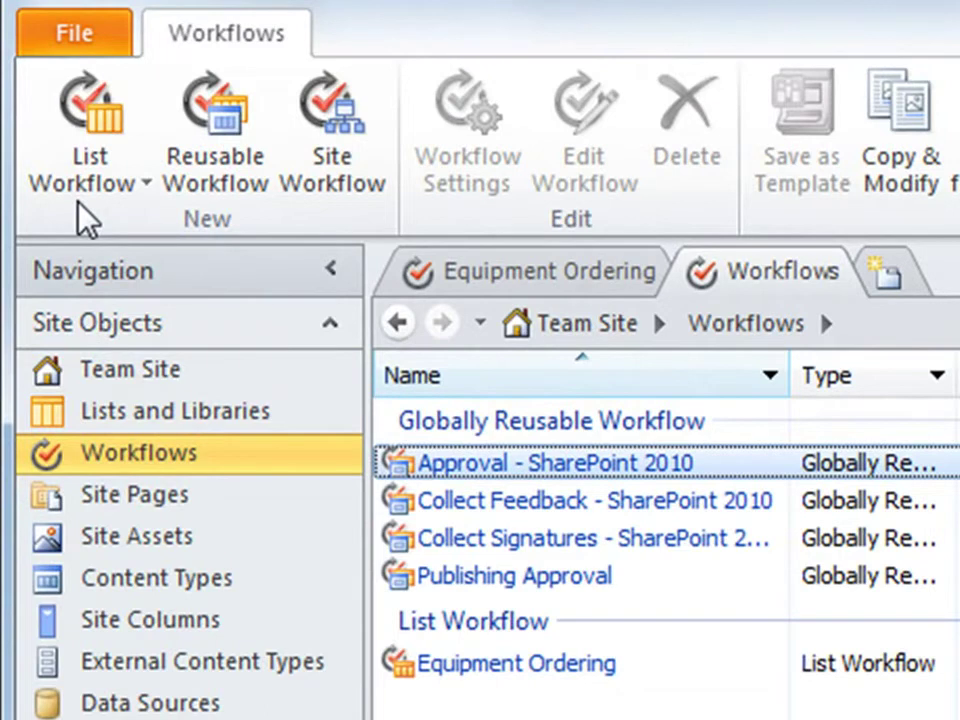
{"action": "left_click", "coordinate": [85, 185]}
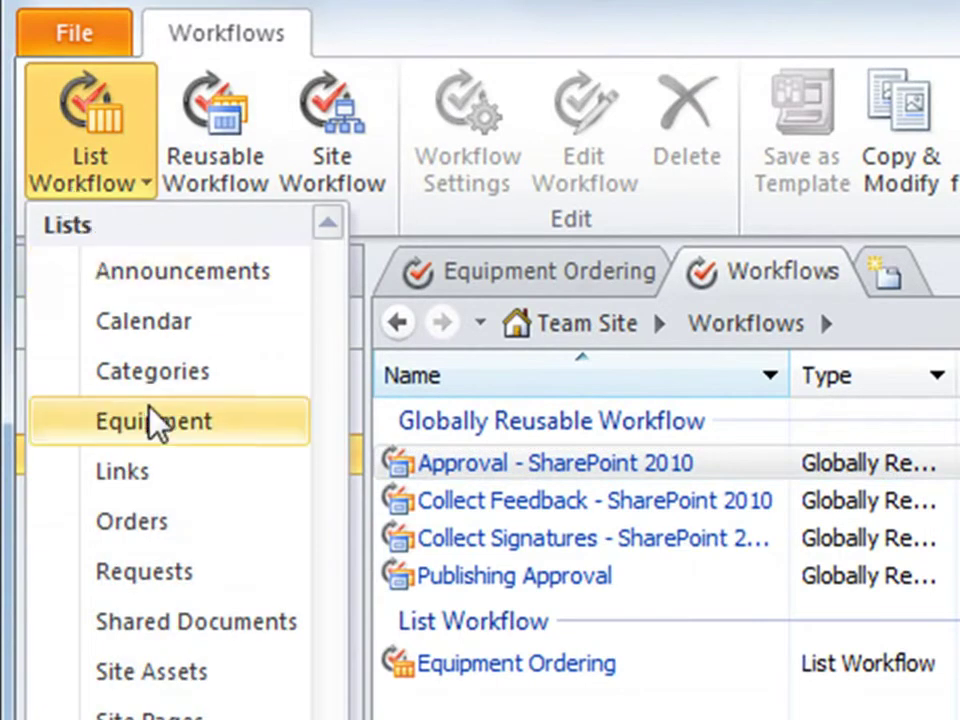
{"action": "left_click", "coordinate": [199, 574]}
{"action": "type", "text": "Equipment"}
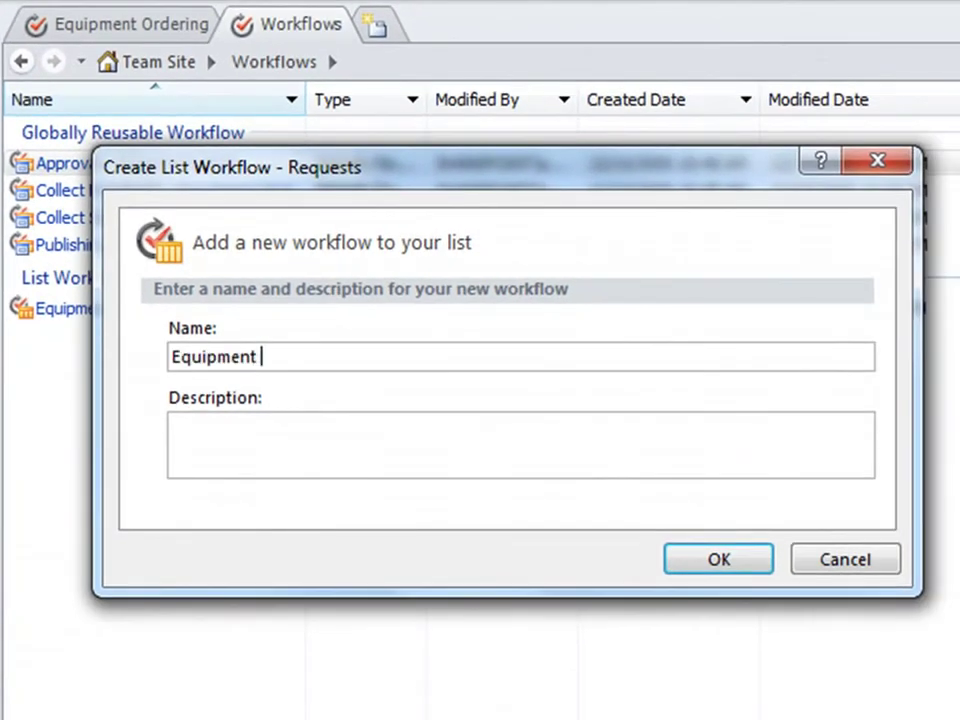
{"action": "type", "text": "Orders"}
{"action": "key", "text": "Tab"}
{"action": "type", "text": "Equipment Orders"}
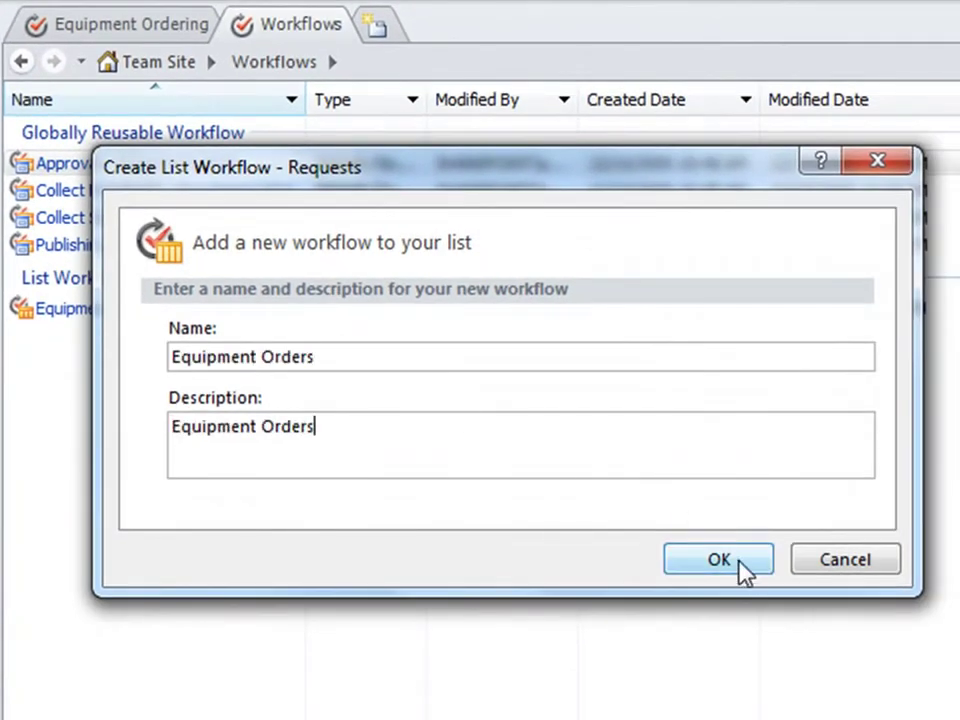
{"action": "left_click", "coordinate": [744, 574]}
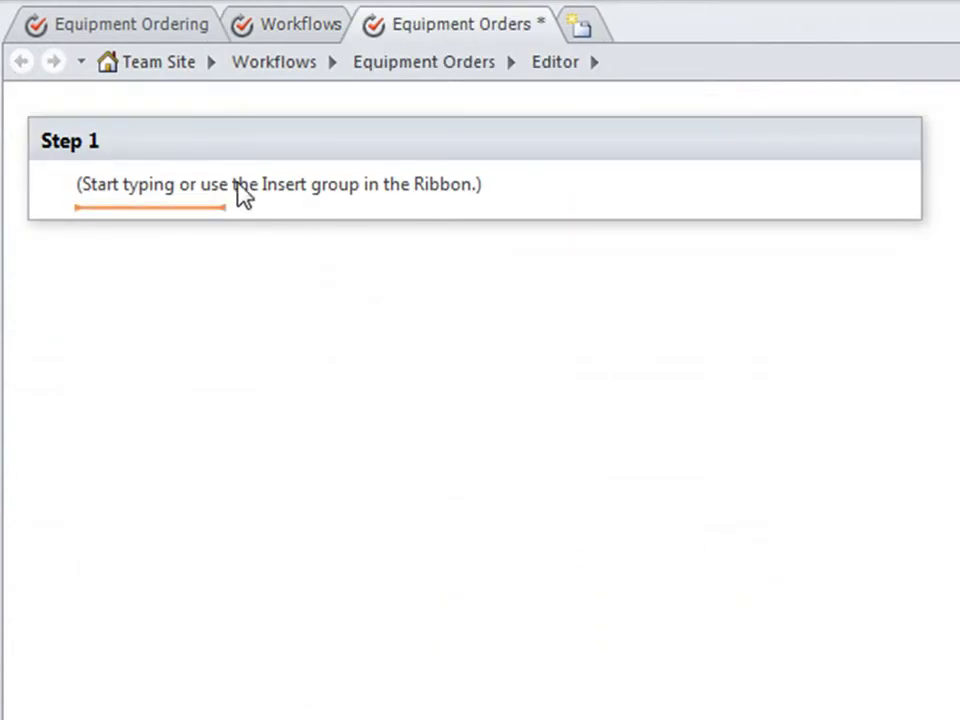
Step: Add an If condition to Step 1 testing whether Current Item:Amount is less than 500
{"action": "type", "text": "if cur"}
{"action": "key", "text": "Return"}
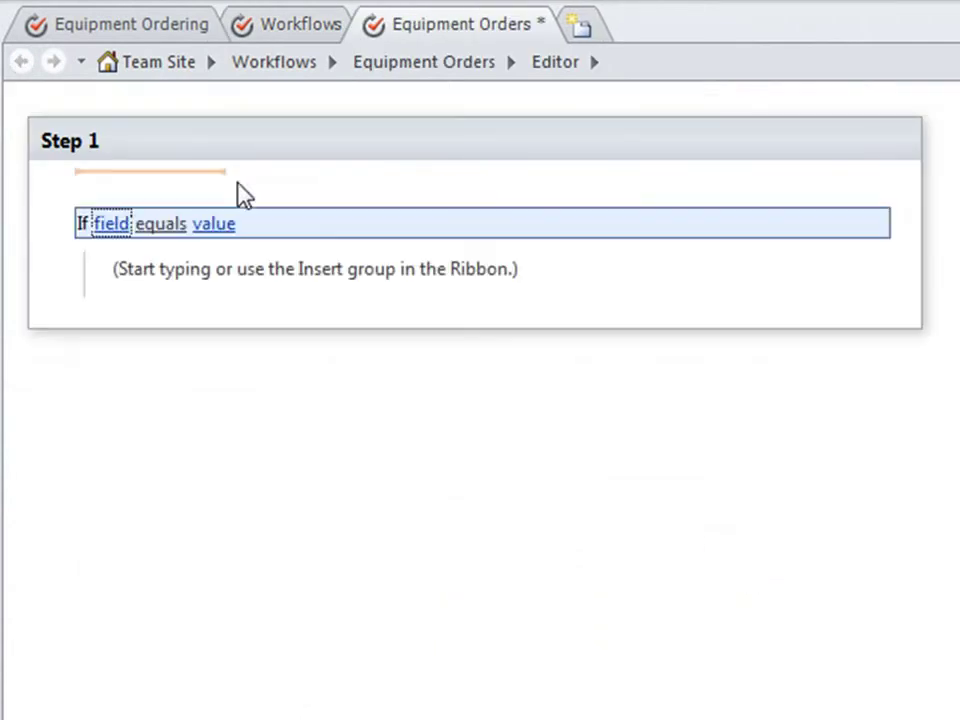
{"action": "left_click", "coordinate": [105, 224]}
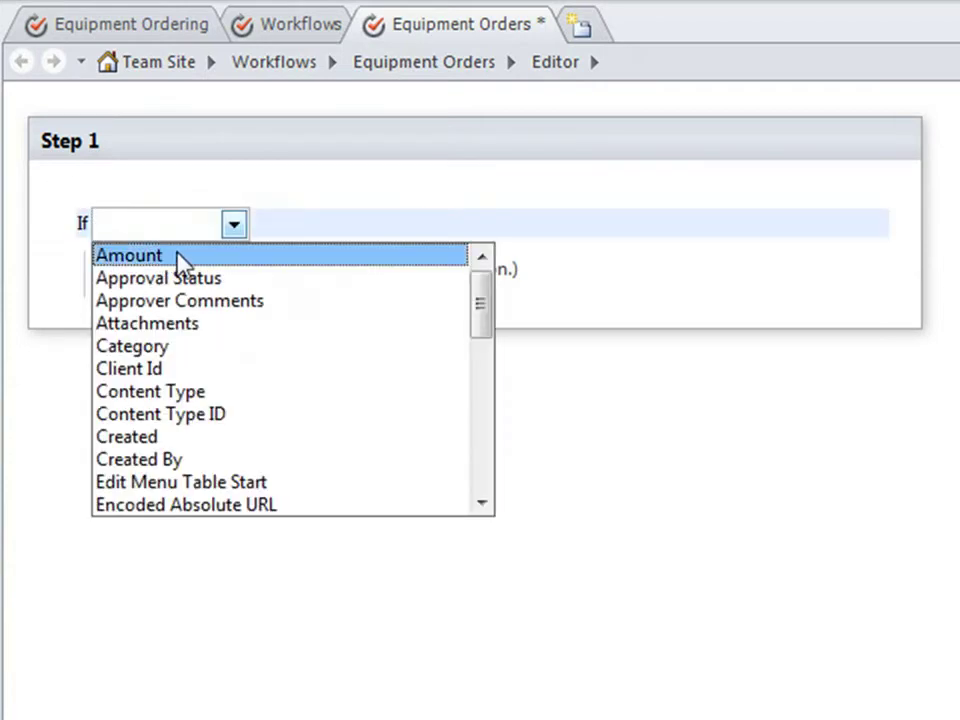
{"action": "left_click", "coordinate": [166, 256]}
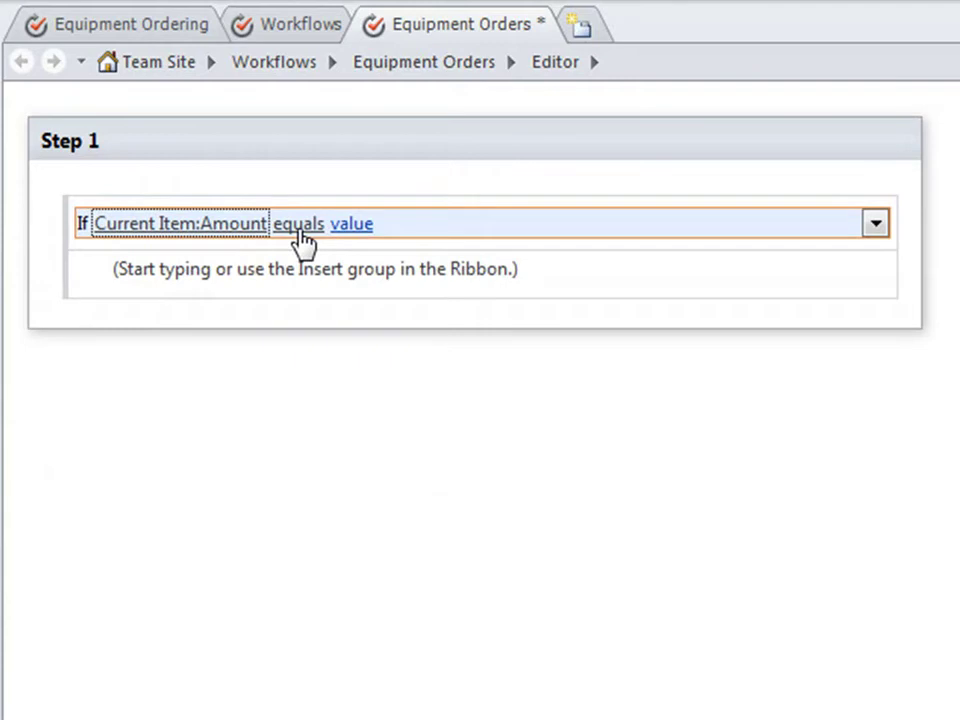
{"action": "left_click", "coordinate": [300, 232]}
{"action": "left_click", "coordinate": [320, 345]}
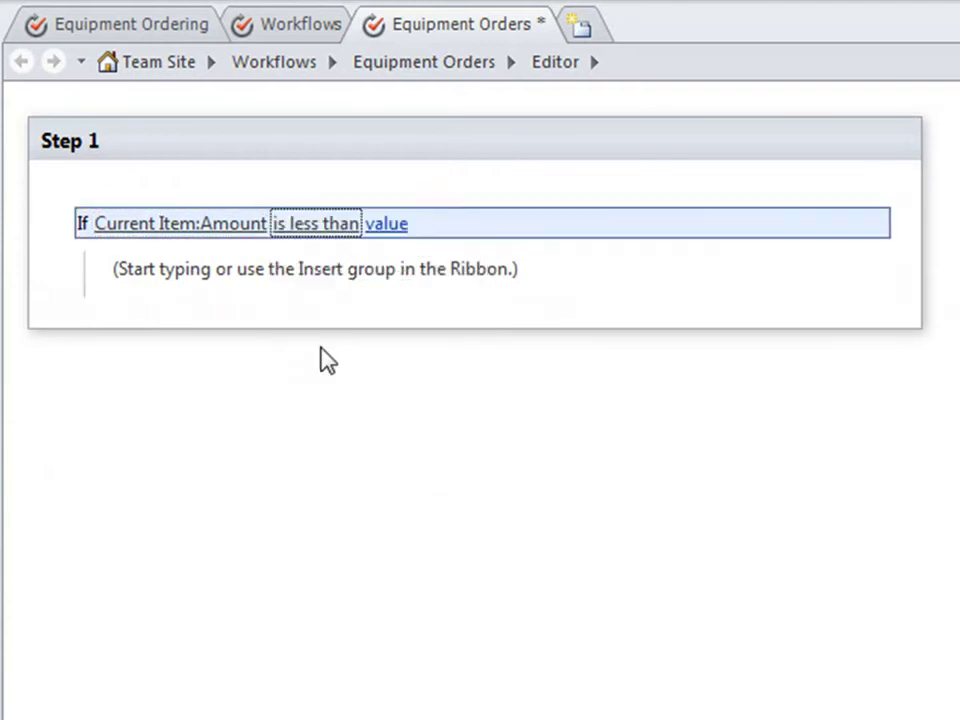
{"action": "left_click", "coordinate": [381, 226]}
{"action": "type", "text": "500"}
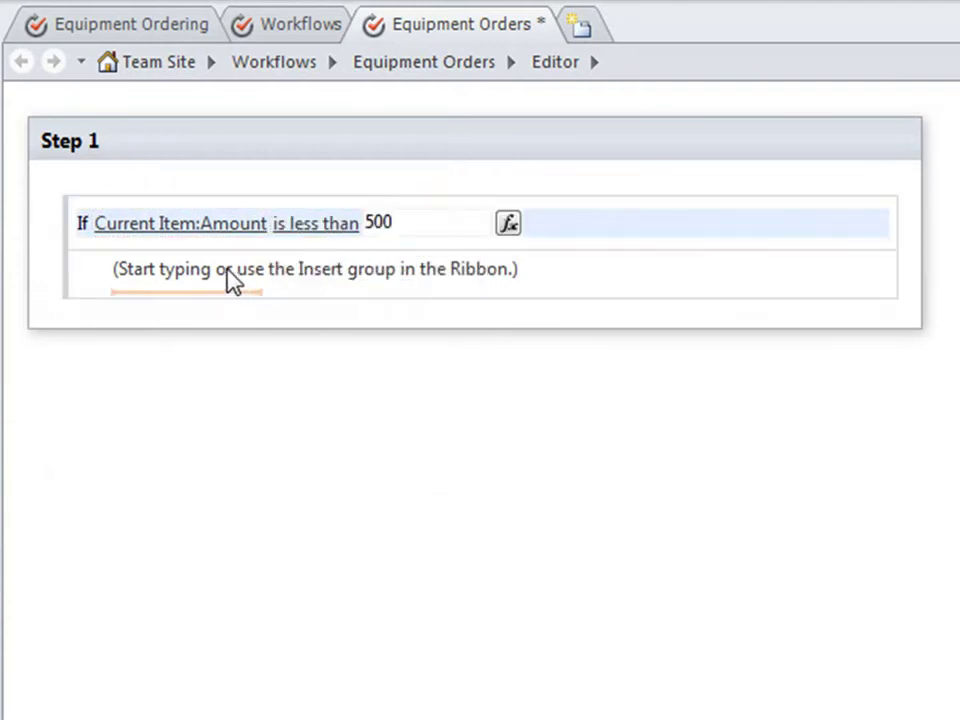
{"action": "left_click", "coordinate": [300, 225]}
{"action": "left_click", "coordinate": [310, 86]}
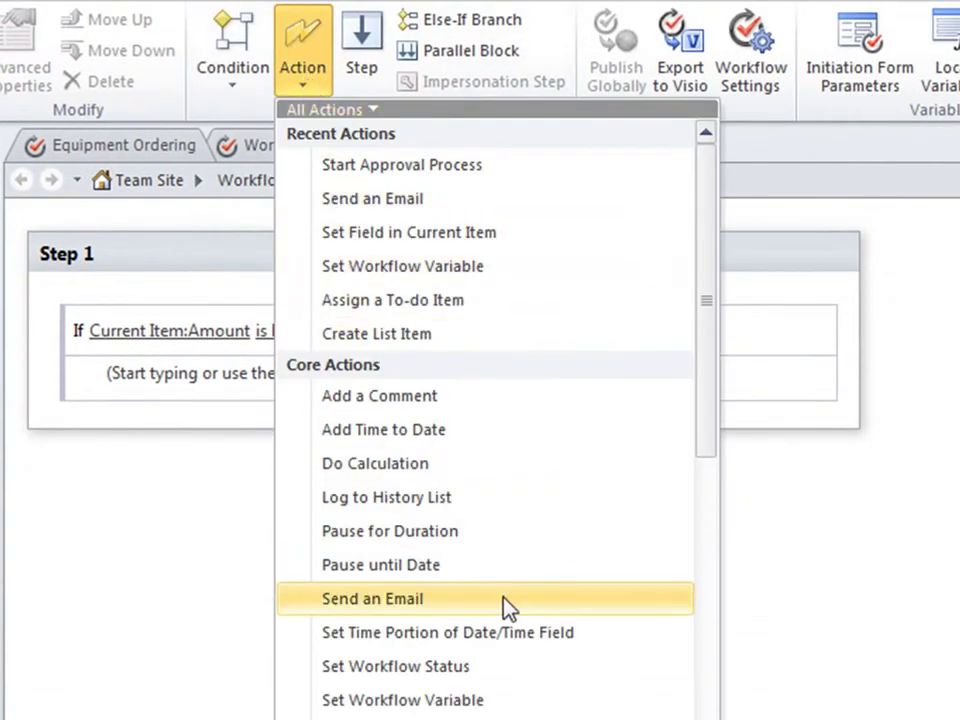
Step: Add a Set Workflow Status action with the status Ordered
{"action": "left_click", "coordinate": [490, 665]}
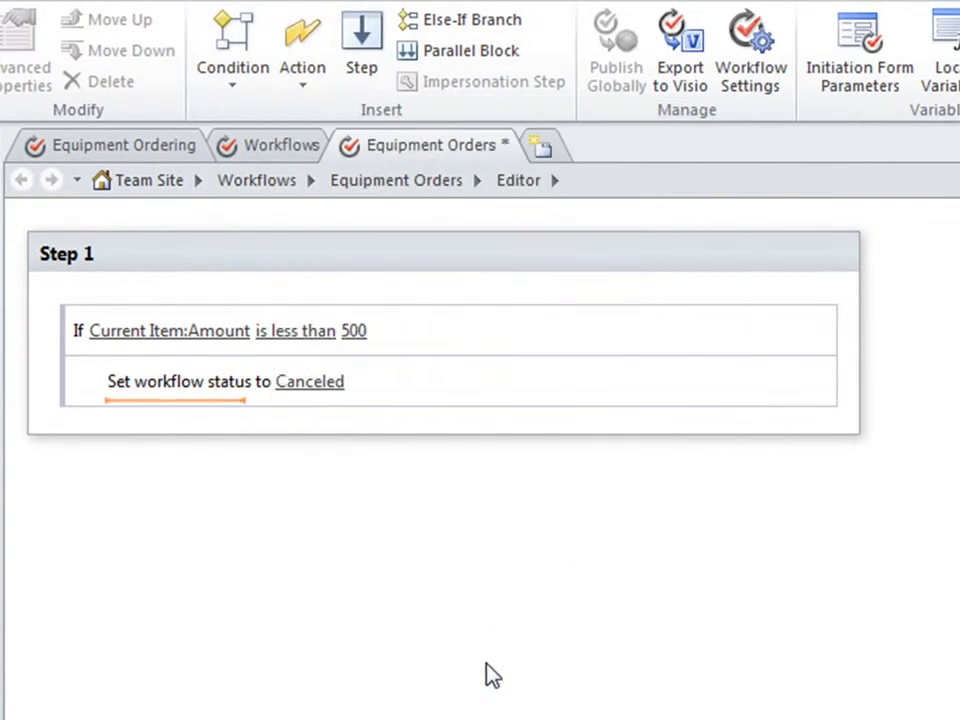
{"action": "left_click", "coordinate": [296, 388]}
{"action": "type", "text": "Ordered"}
{"action": "left_click", "coordinate": [199, 411]}
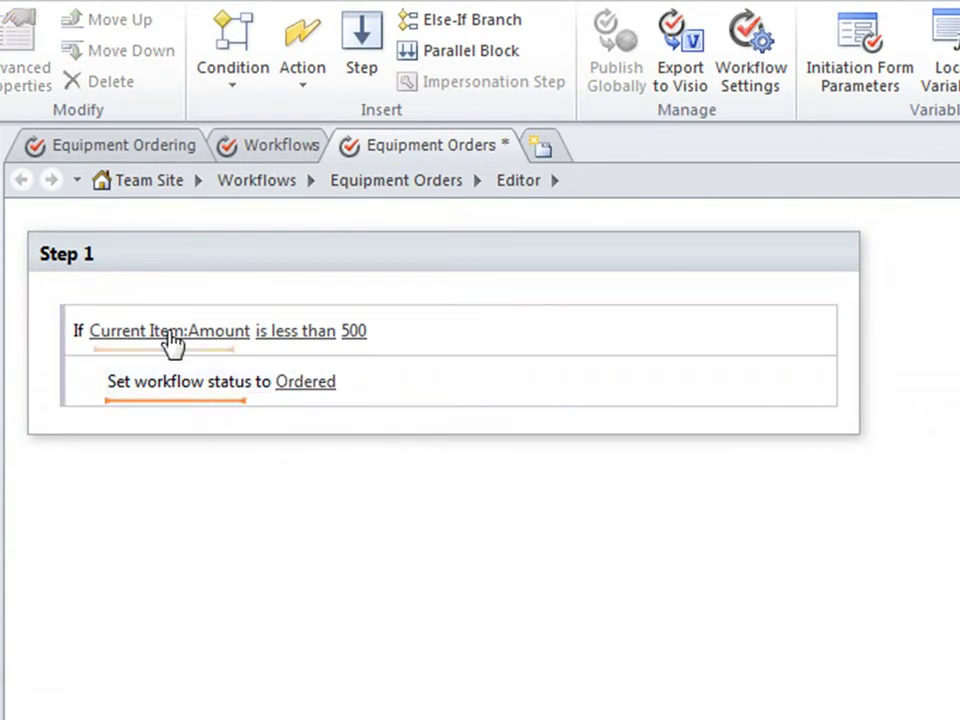
Step: Add a Create List Item action targeting the Orders list
{"action": "left_click", "coordinate": [316, 92]}
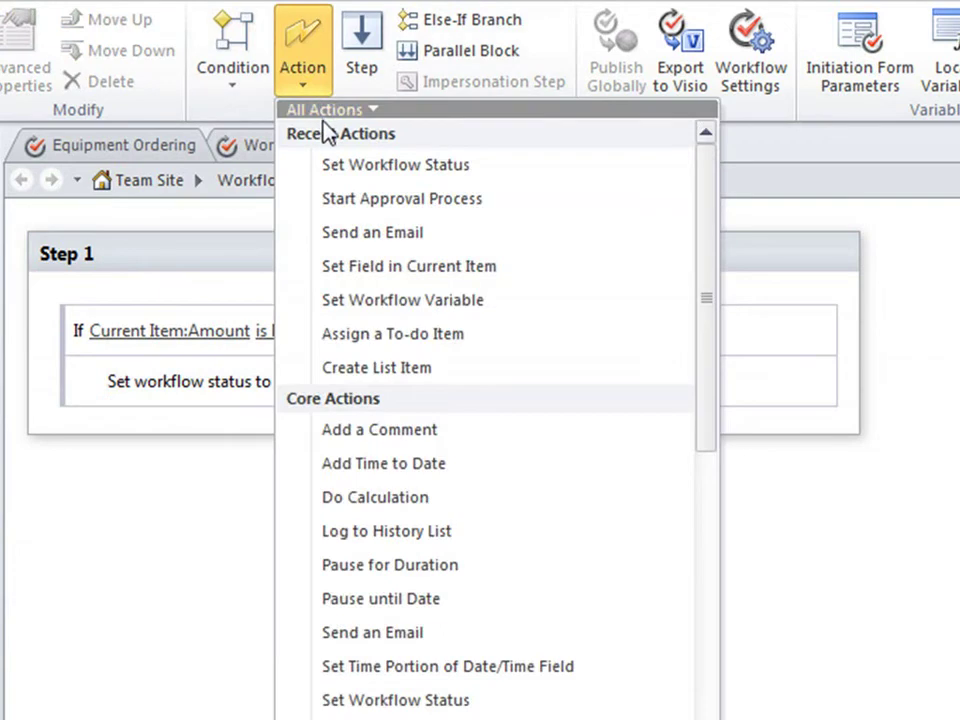
{"action": "left_click", "coordinate": [330, 368]}
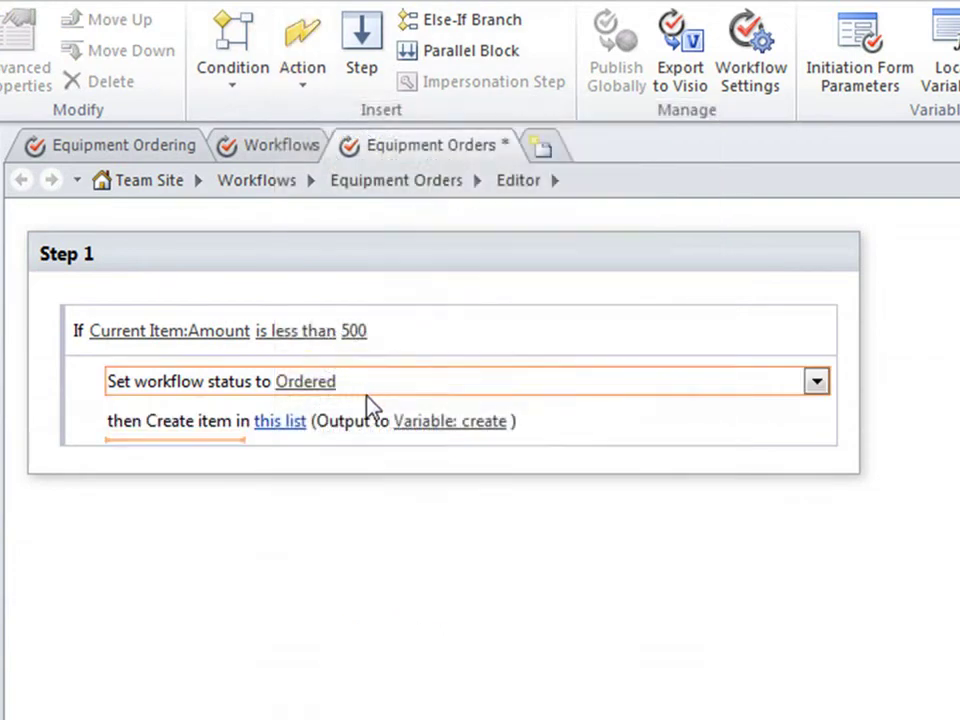
{"action": "left_click", "coordinate": [280, 421]}
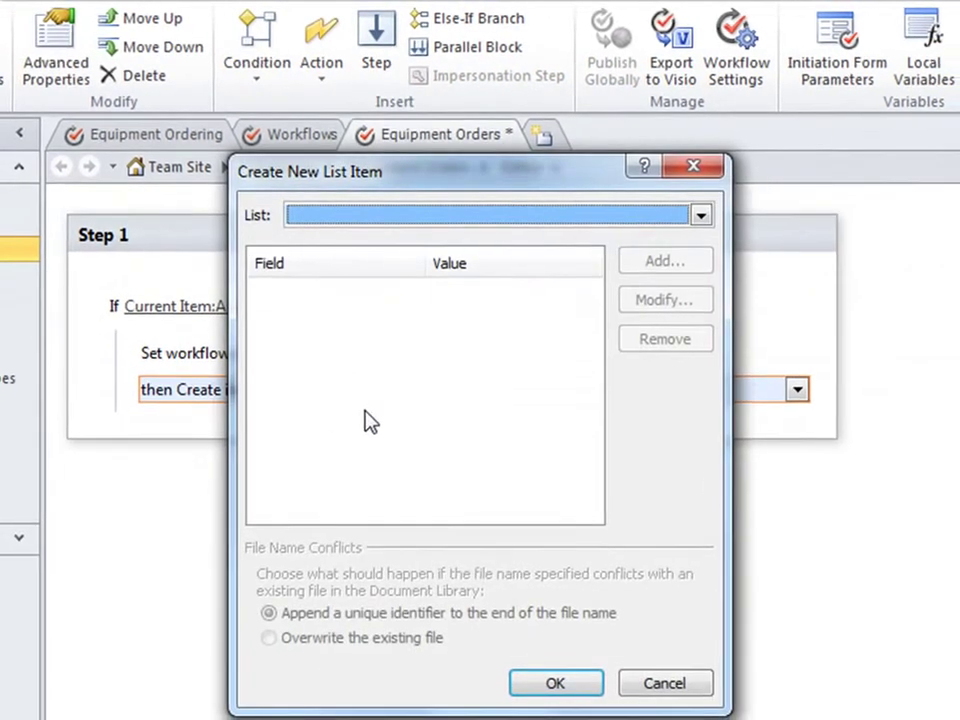
{"action": "left_click", "coordinate": [558, 218]}
{"action": "scroll", "coordinate": [531, 266], "scroll_direction": "down", "scroll_amount": 1}
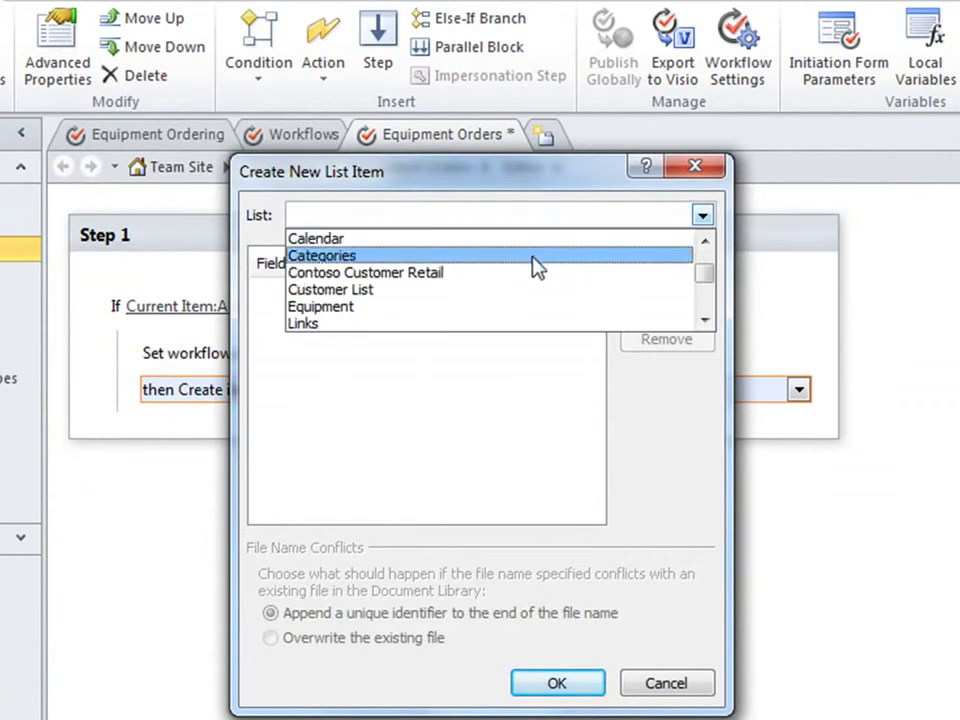
{"action": "scroll", "coordinate": [480, 262], "scroll_direction": "down", "scroll_amount": 3}
{"action": "left_click", "coordinate": [440, 239]}
Step: Email Current Item:Created By with subject 'Your equipment has been ordered.'
{"action": "left_click", "coordinate": [578, 690]}
{"action": "left_click", "coordinate": [295, 94]}
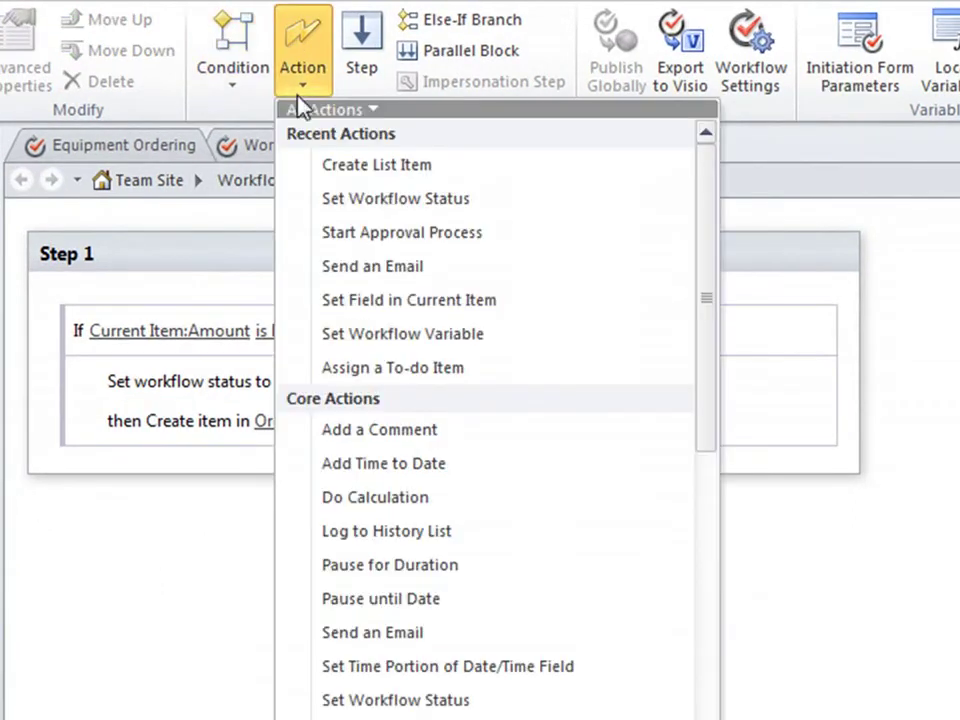
{"action": "left_click", "coordinate": [364, 268]}
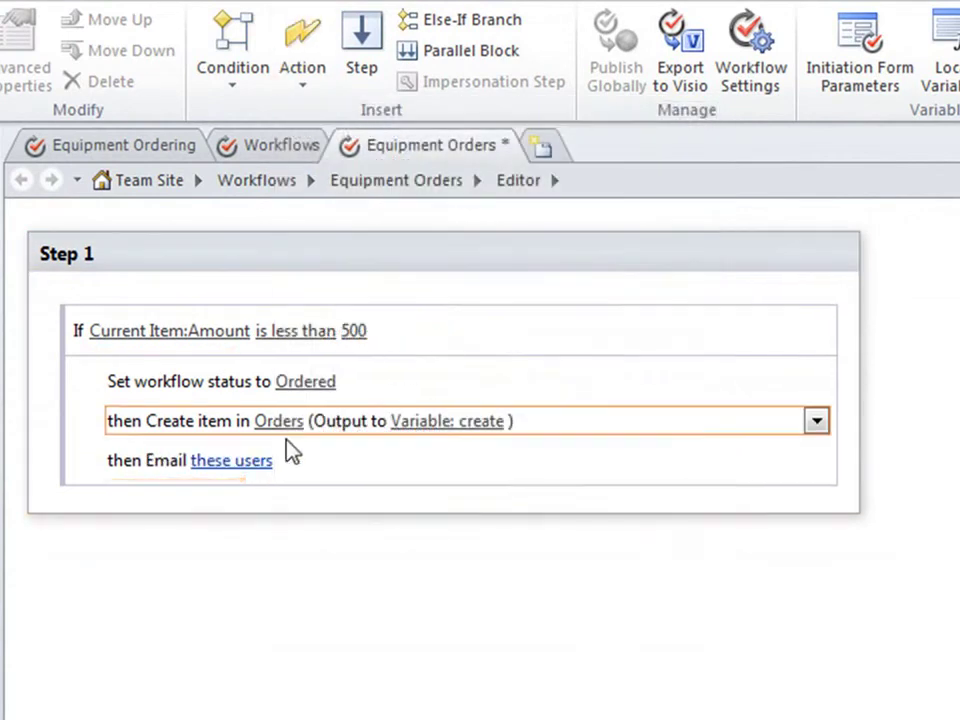
{"action": "left_click", "coordinate": [212, 462]}
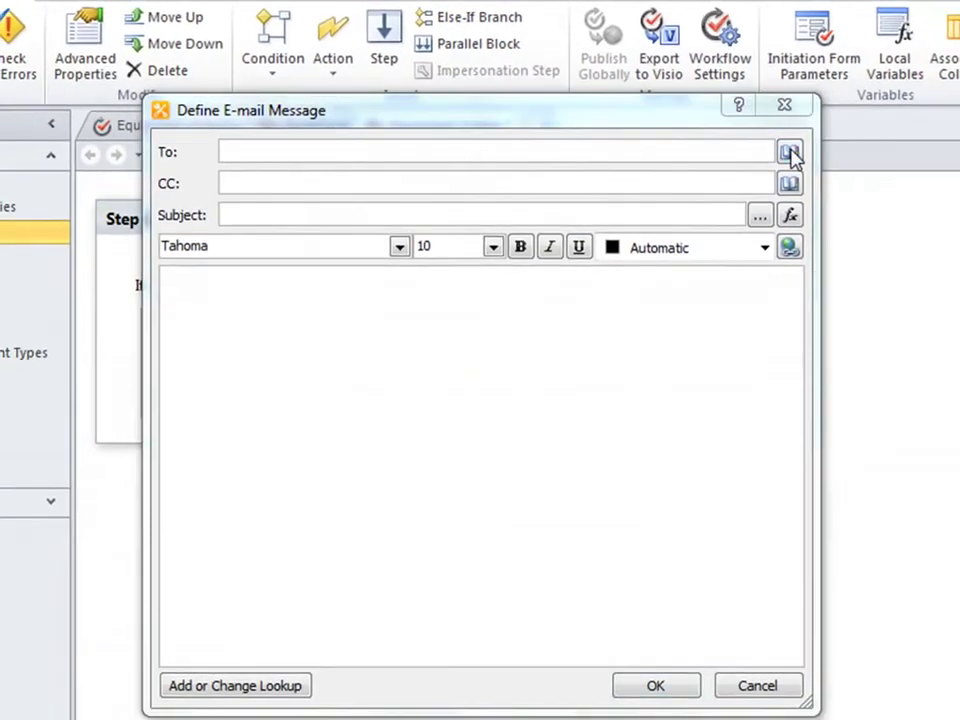
{"action": "left_click", "coordinate": [790, 155]}
{"action": "left_click", "coordinate": [636, 574]}
{"action": "type", "text": "Your equipment has been ordered."}
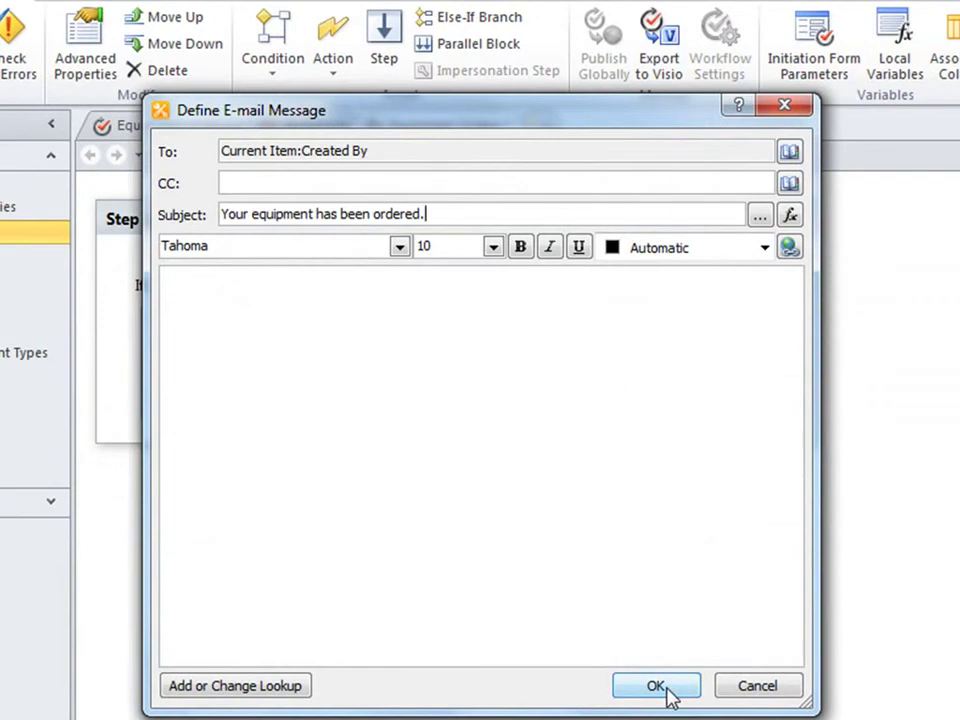
{"action": "left_click", "coordinate": [656, 686]}
Step: Add an Else branch that starts an approval process
{"action": "left_click", "coordinate": [490, 26]}
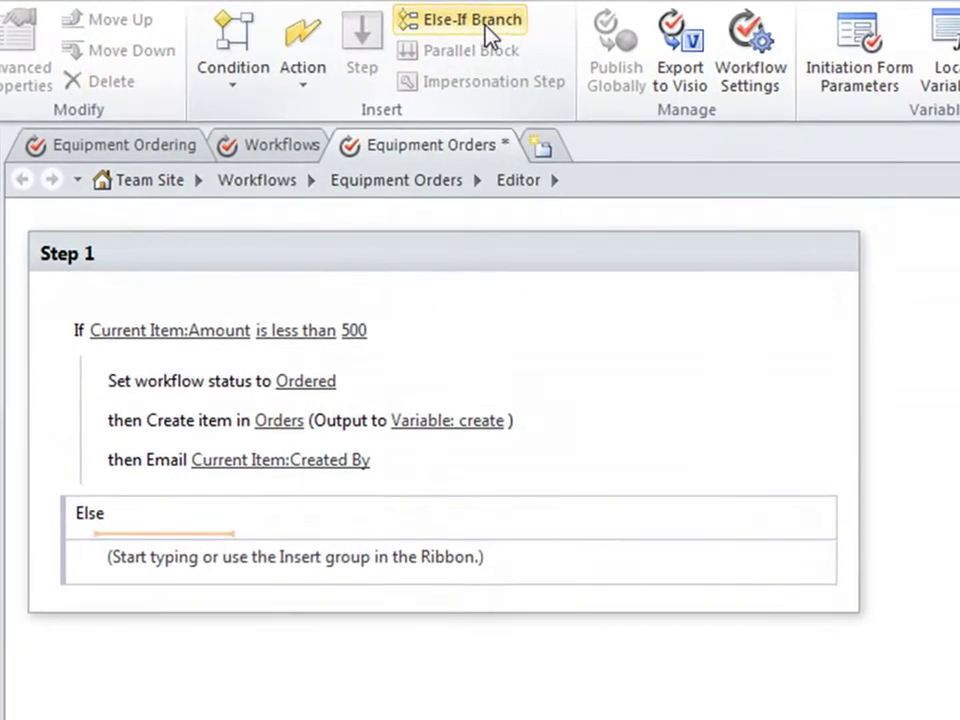
{"action": "left_click", "coordinate": [305, 95]}
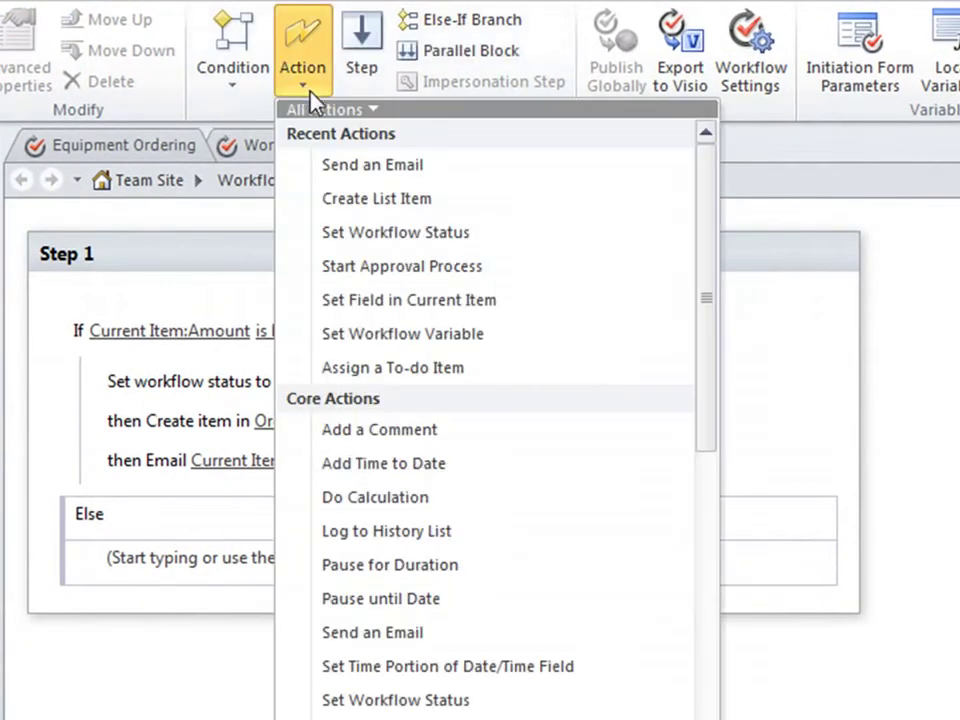
{"action": "left_click", "coordinate": [390, 266]}
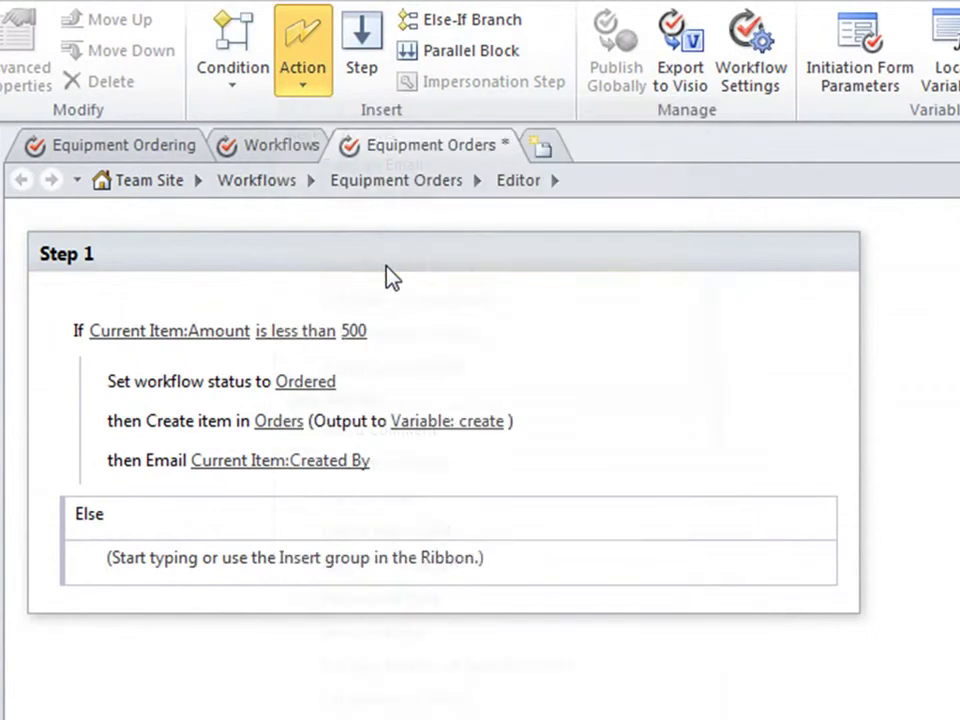
{"action": "mouse_move", "coordinate": [460, 566]}
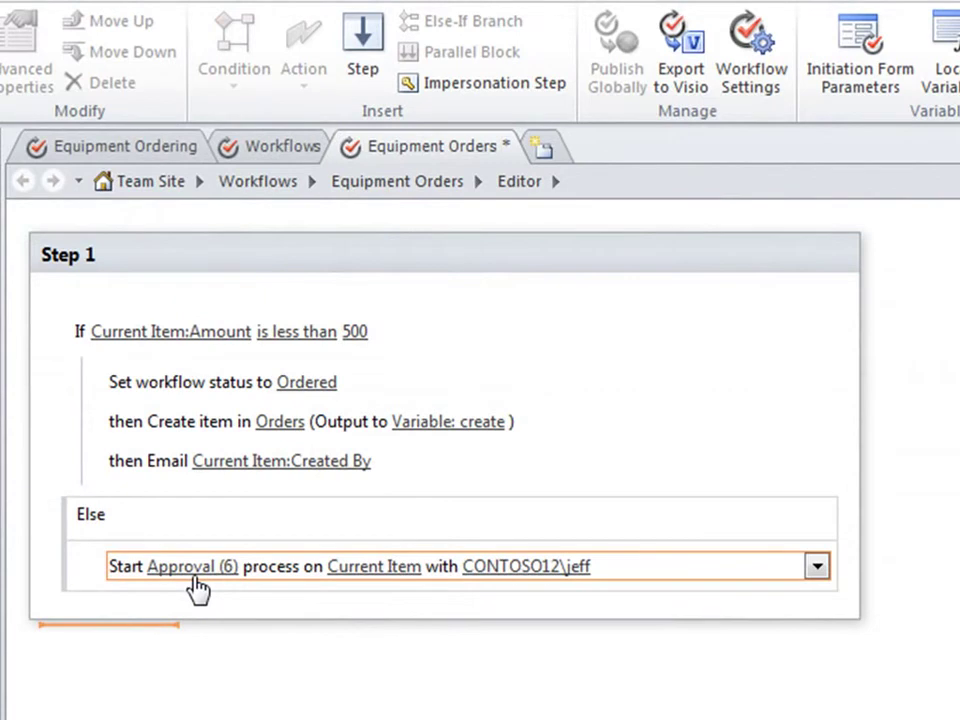
Step: Open the overall task process behaviour of Approval (6) and scroll through it
{"action": "left_click", "coordinate": [180, 568]}
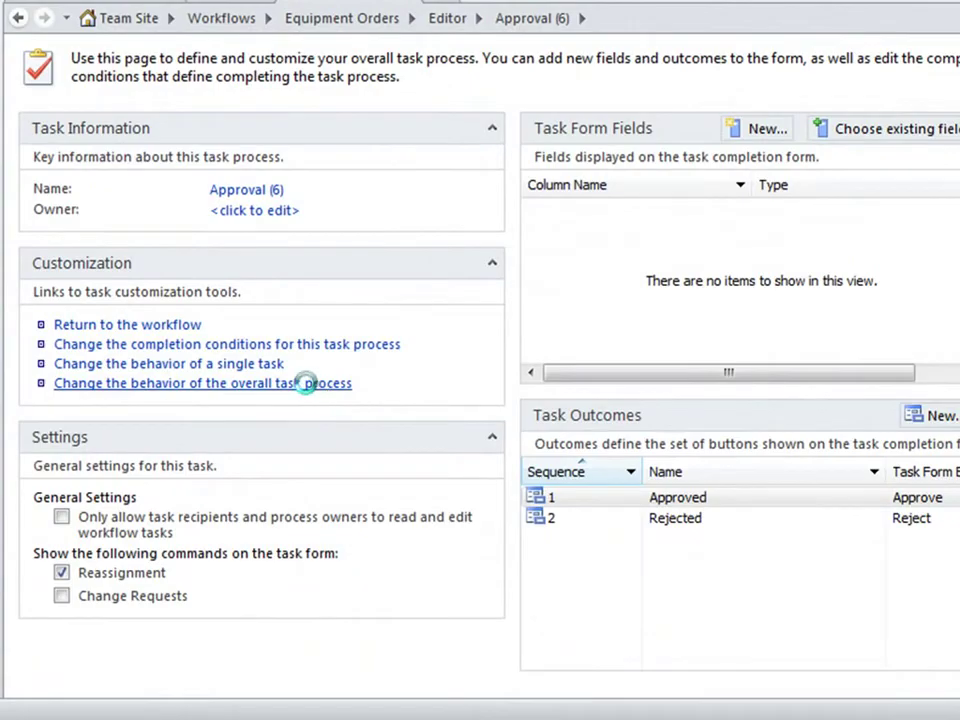
{"action": "left_click", "coordinate": [308, 388]}
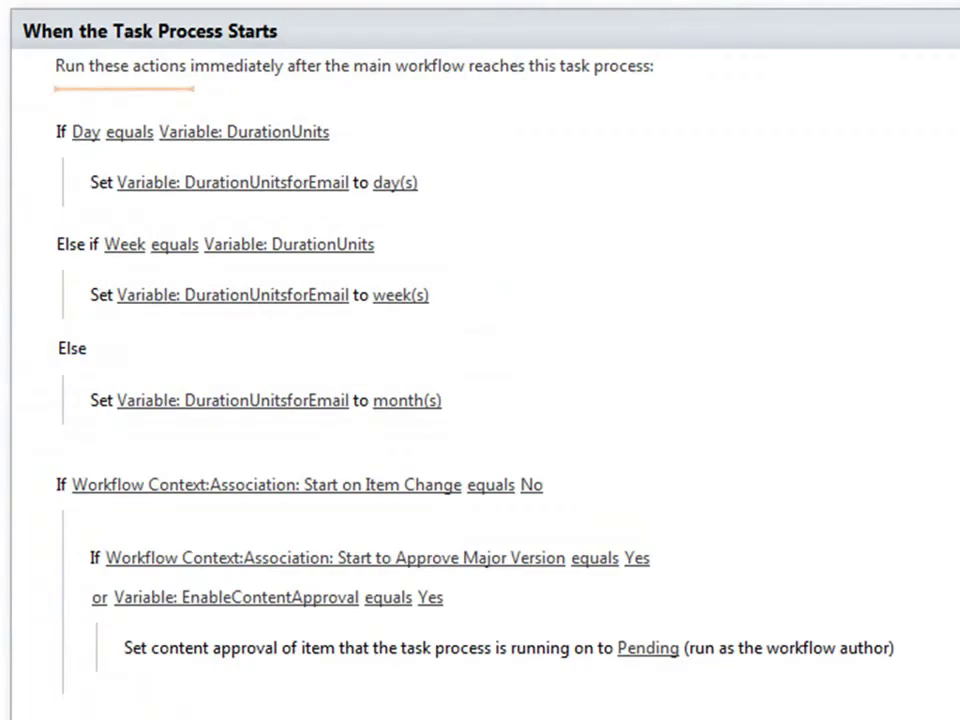
{"action": "scroll", "coordinate": [480, 400], "scroll_direction": "down", "scroll_amount": 1}
{"action": "scroll", "coordinate": [480, 400], "scroll_direction": "down", "scroll_amount": 5}
{"action": "scroll", "coordinate": [480, 400], "scroll_direction": "down", "scroll_amount": 4}
{"action": "scroll", "coordinate": [480, 400], "scroll_direction": "down", "scroll_amount": 2}
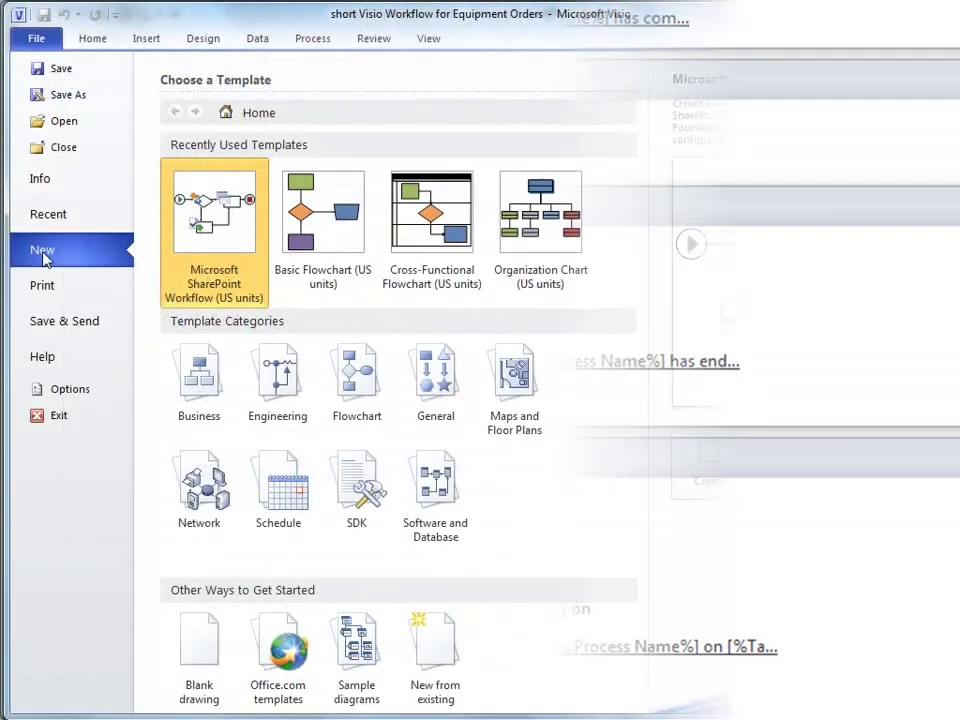
Step: Start a SharePoint Workflow drawing with a Start shape and a Compare data source decision
{"action": "double_click", "coordinate": [220, 230]}
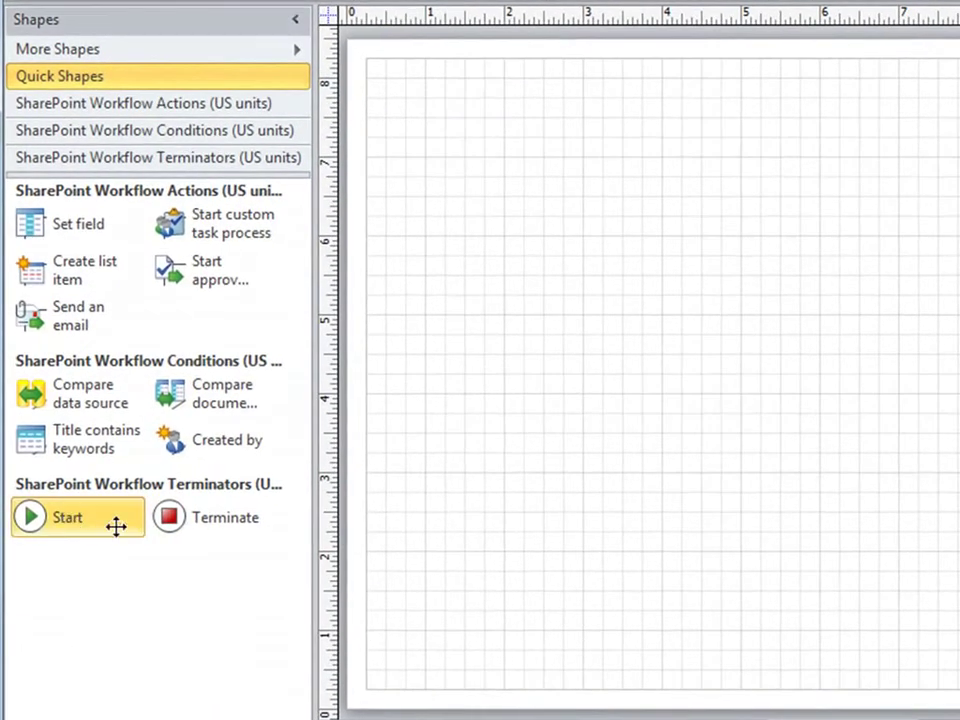
{"action": "left_click_drag", "start_coordinate": [95, 526], "coordinate": [350, 401]}
{"action": "left_click_drag", "start_coordinate": [452, 362], "coordinate": [445, 370]}
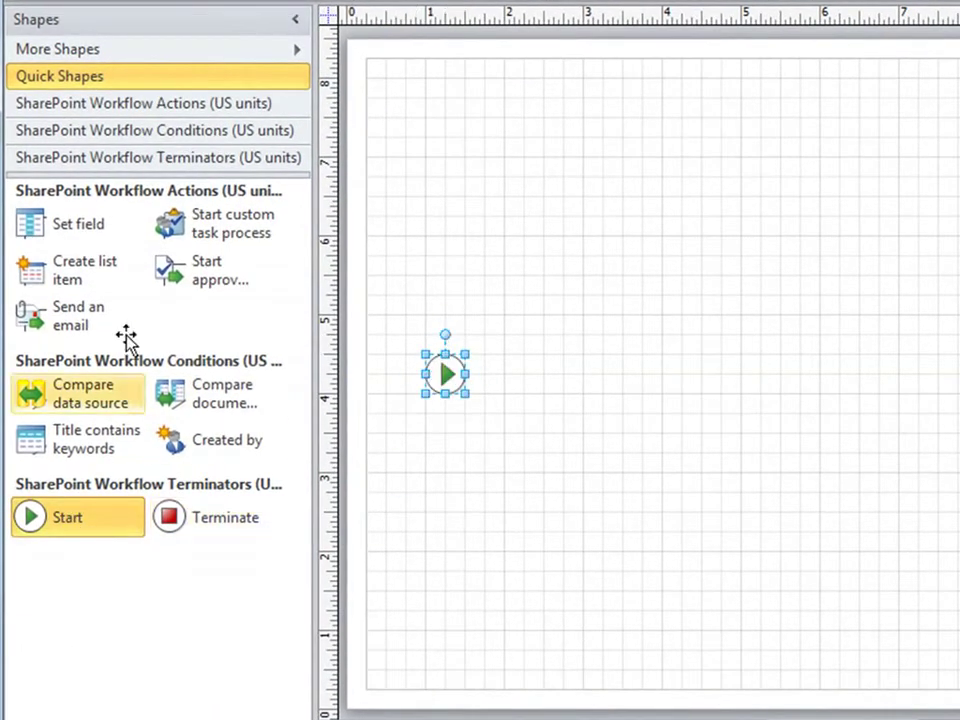
{"action": "left_click", "coordinate": [125, 132]}
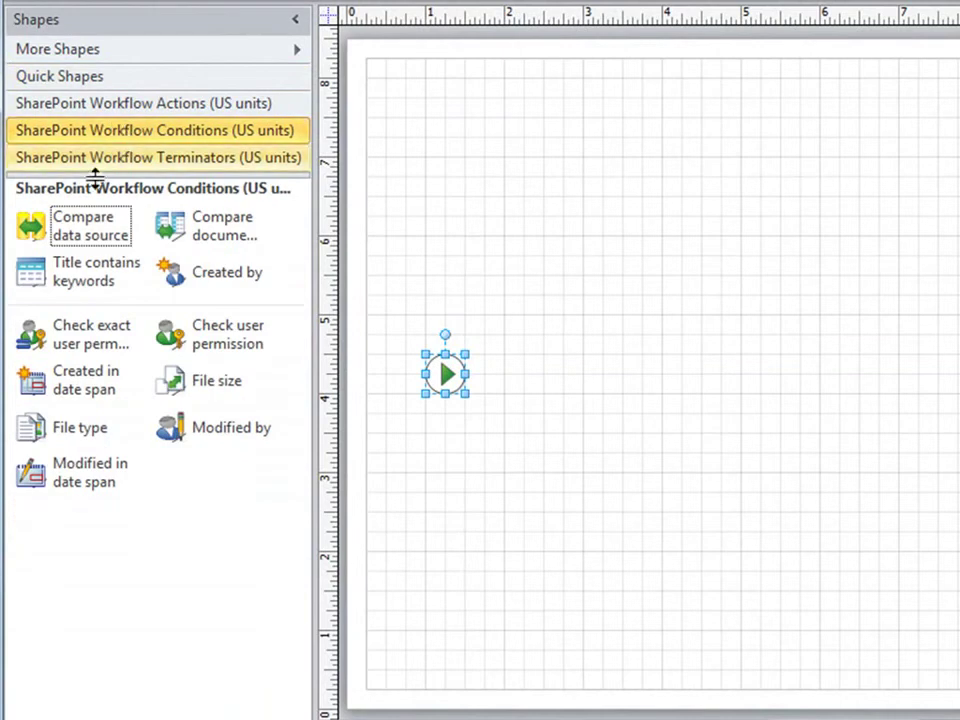
{"action": "left_click_drag", "start_coordinate": [101, 234], "coordinate": [561, 386]}
Step: Place Set field, Create list item and Start approval process action shapes
{"action": "left_click", "coordinate": [122, 106]}
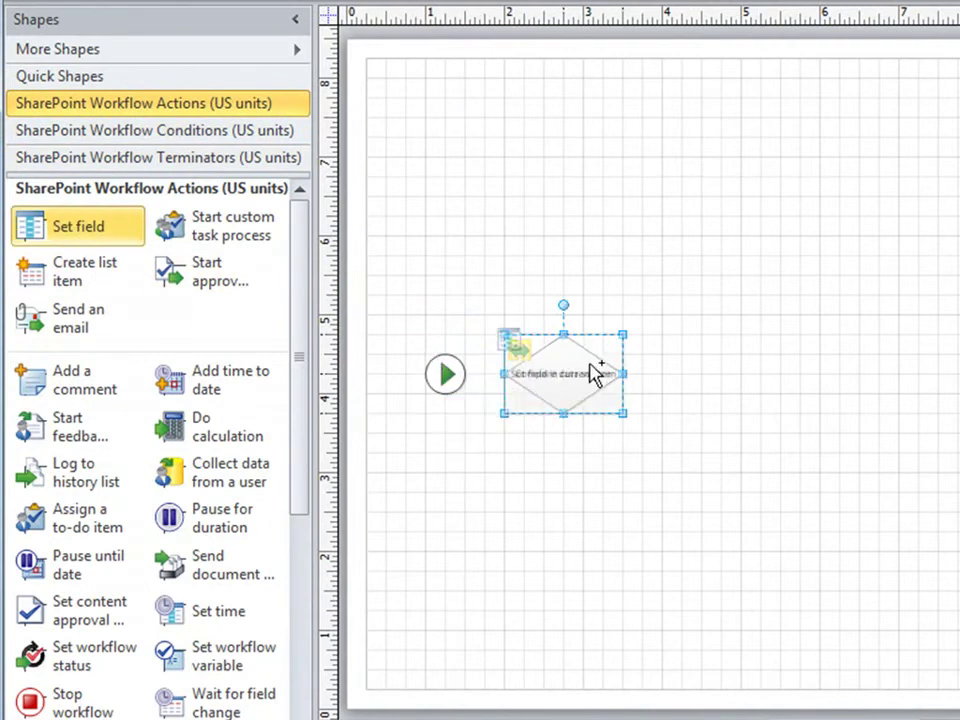
{"action": "left_click_drag", "start_coordinate": [62, 226], "coordinate": [692, 300]}
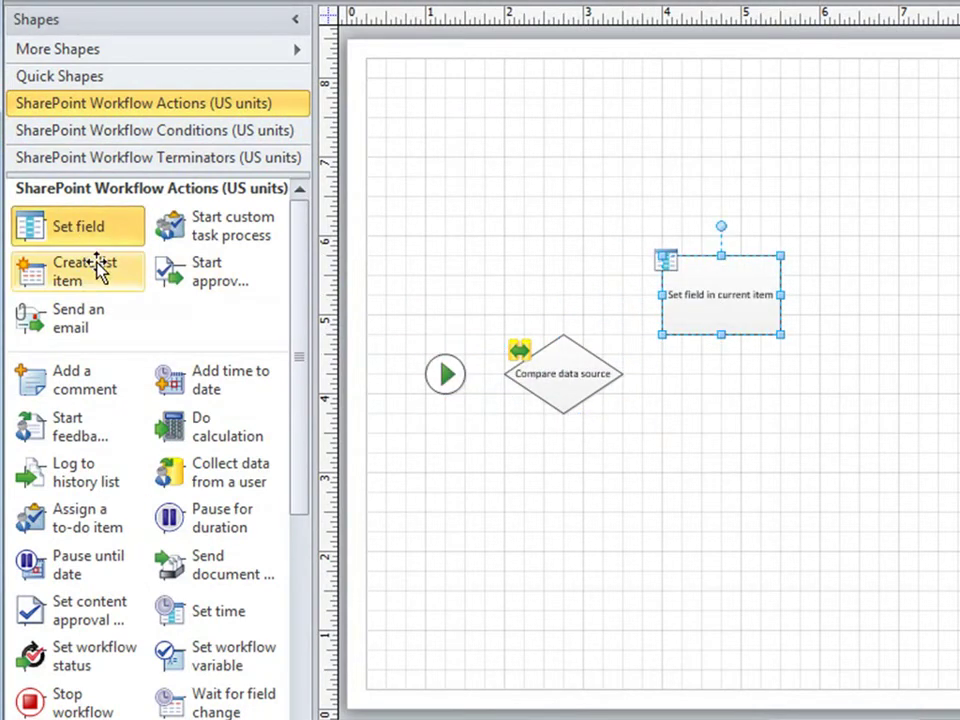
{"action": "mouse_move", "coordinate": [64, 278]}
{"action": "left_mouse_down"}
{"action": "mouse_move", "coordinate": [823, 330]}
{"action": "mouse_move", "coordinate": [889, 296]}
{"action": "left_mouse_up"}
{"action": "left_click", "coordinate": [78, 318]}
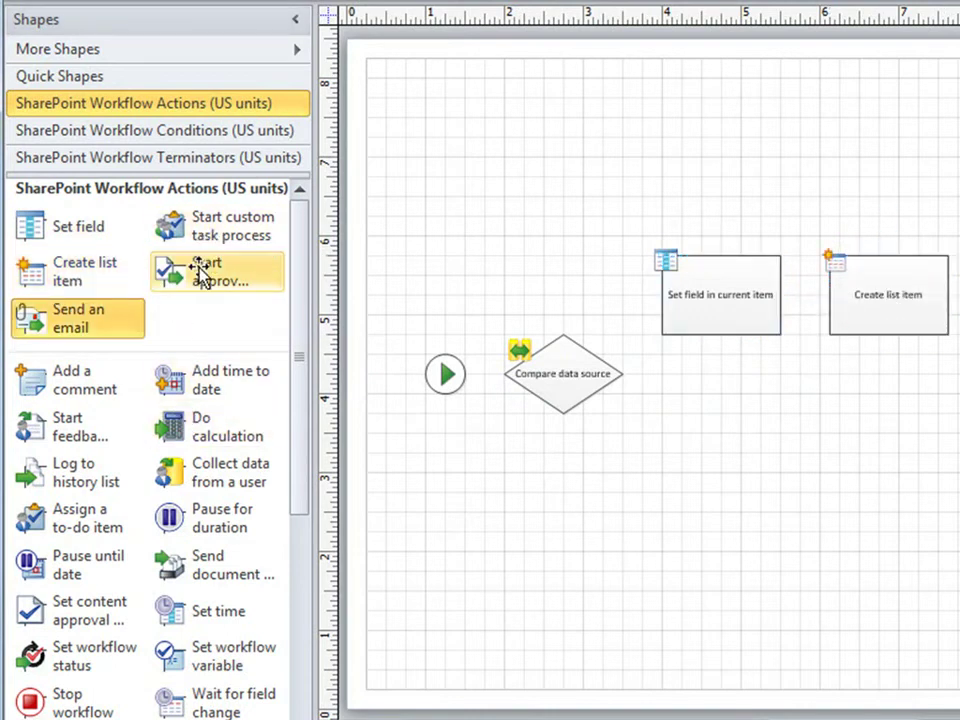
{"action": "mouse_move", "coordinate": [201, 285]}
{"action": "left_mouse_down"}
{"action": "mouse_move", "coordinate": [754, 462]}
{"action": "mouse_move", "coordinate": [743, 460]}
{"action": "left_mouse_up"}
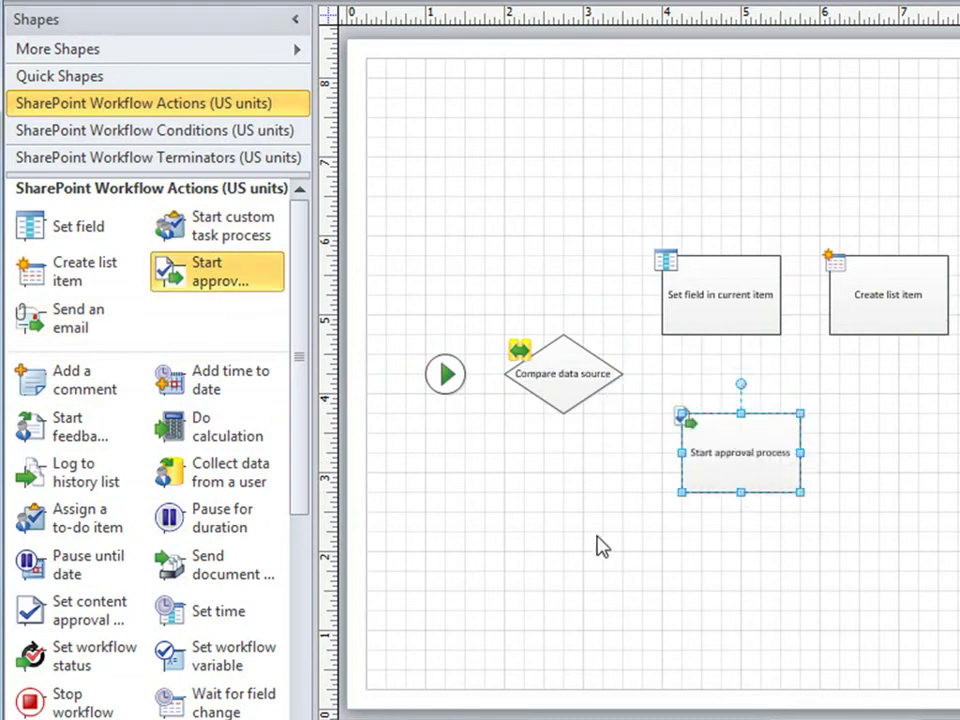
Step: Connect Start to the decision, and the decision to Set field and Start approval process
{"action": "left_click", "coordinate": [453, 373]}
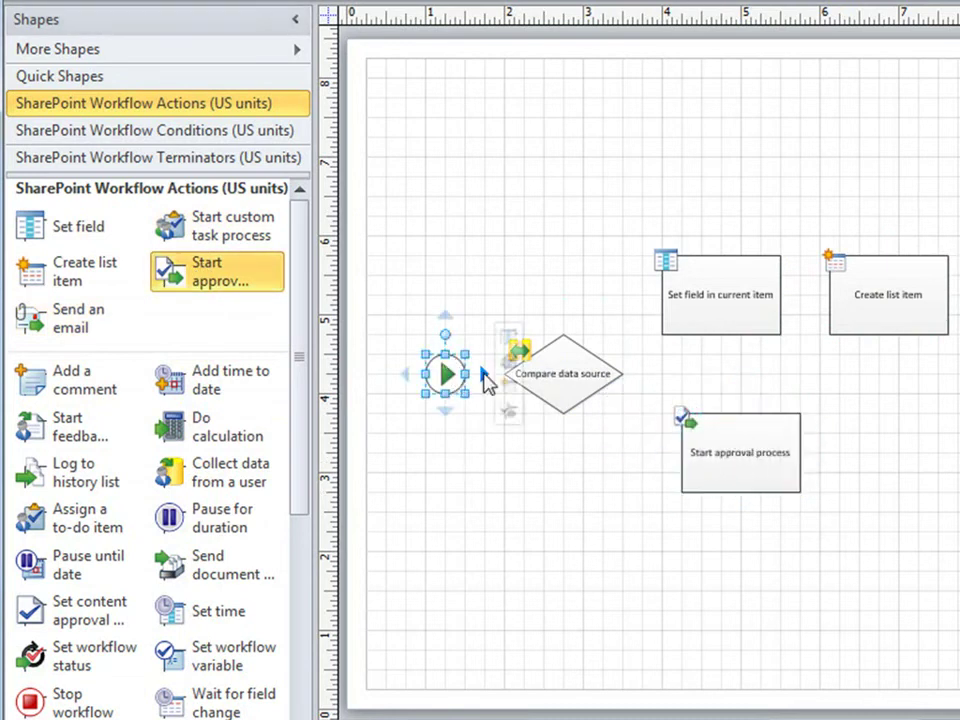
{"action": "left_click", "coordinate": [570, 375]}
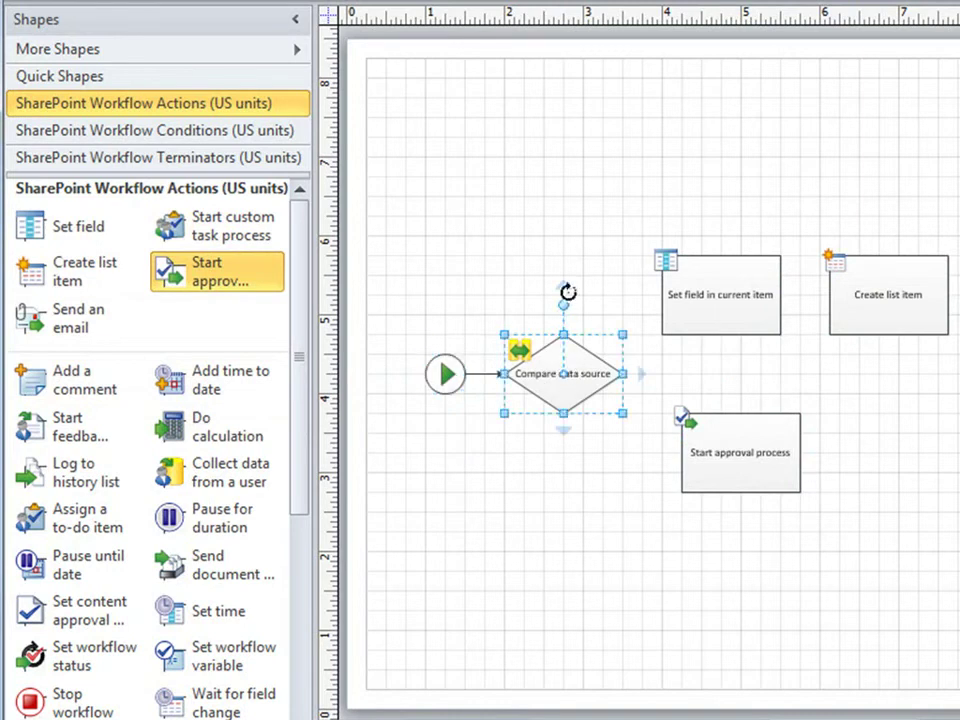
{"action": "mouse_move", "coordinate": [568, 292]}
{"action": "left_mouse_down"}
{"action": "mouse_move", "coordinate": [640, 305]}
{"action": "mouse_move", "coordinate": [660, 295]}
{"action": "left_mouse_up"}
{"action": "left_click_drag", "start_coordinate": [562, 430], "coordinate": [688, 455]}
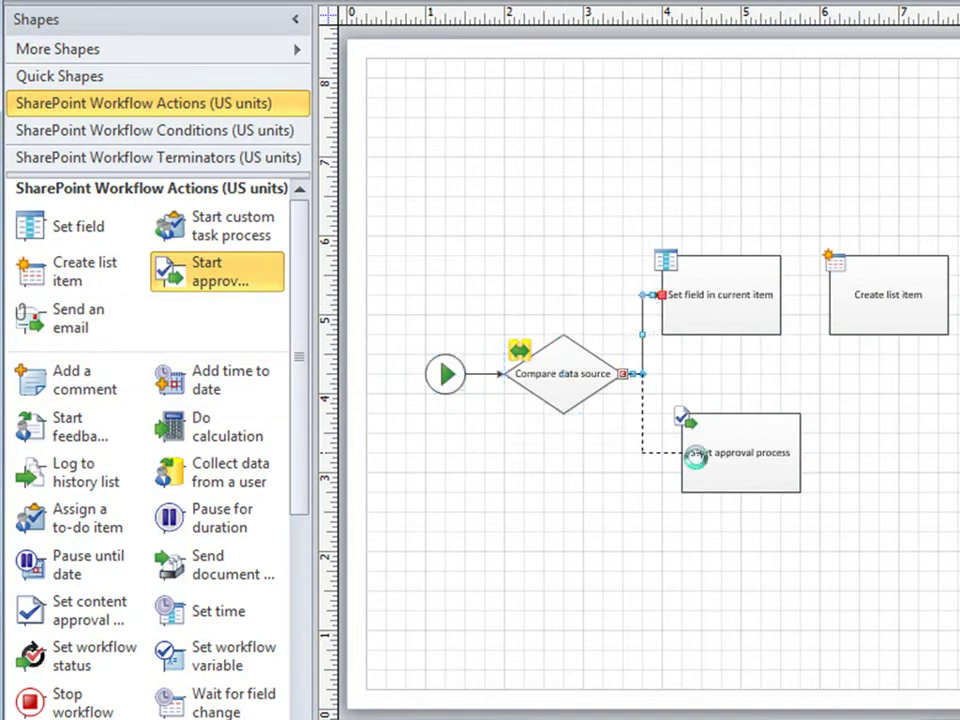
Step: Relabel the Visio decision diamond to read 'Is Equipment less than $500'
{"action": "key", "text": "BackSpace"}
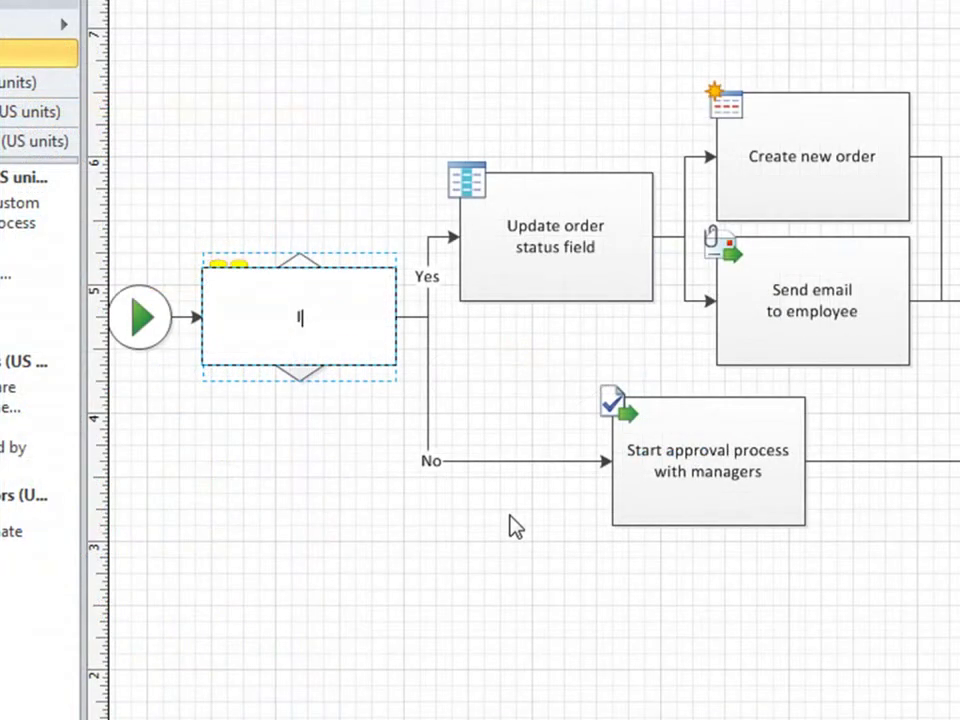
{"action": "type", "text": "Equipment less than $500"}
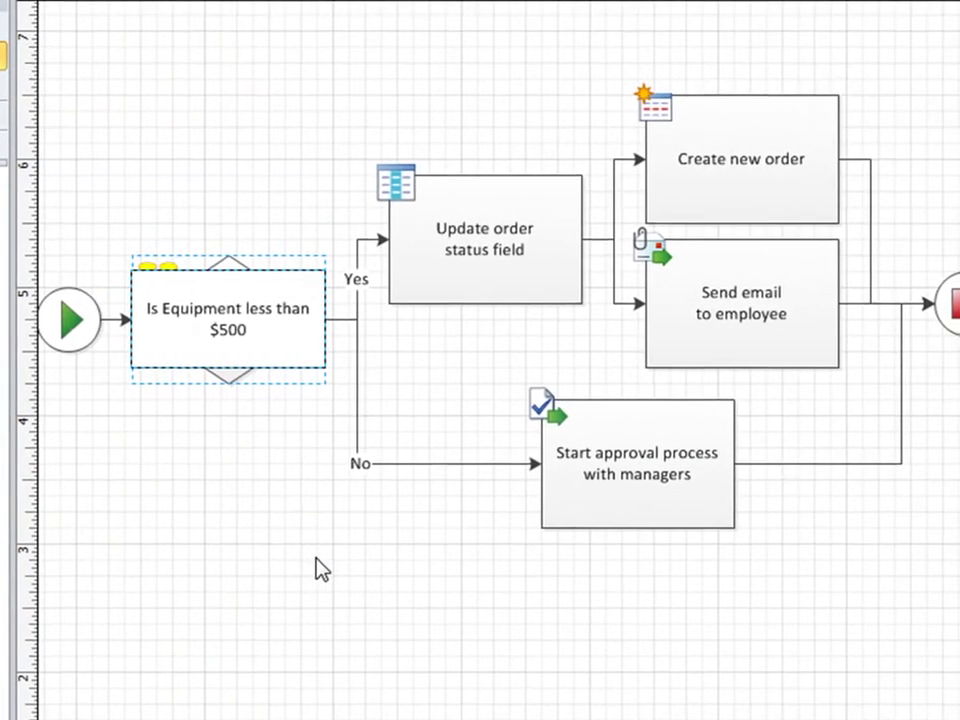
{"action": "key", "text": "Escape"}
{"action": "key", "text": "Escape"}
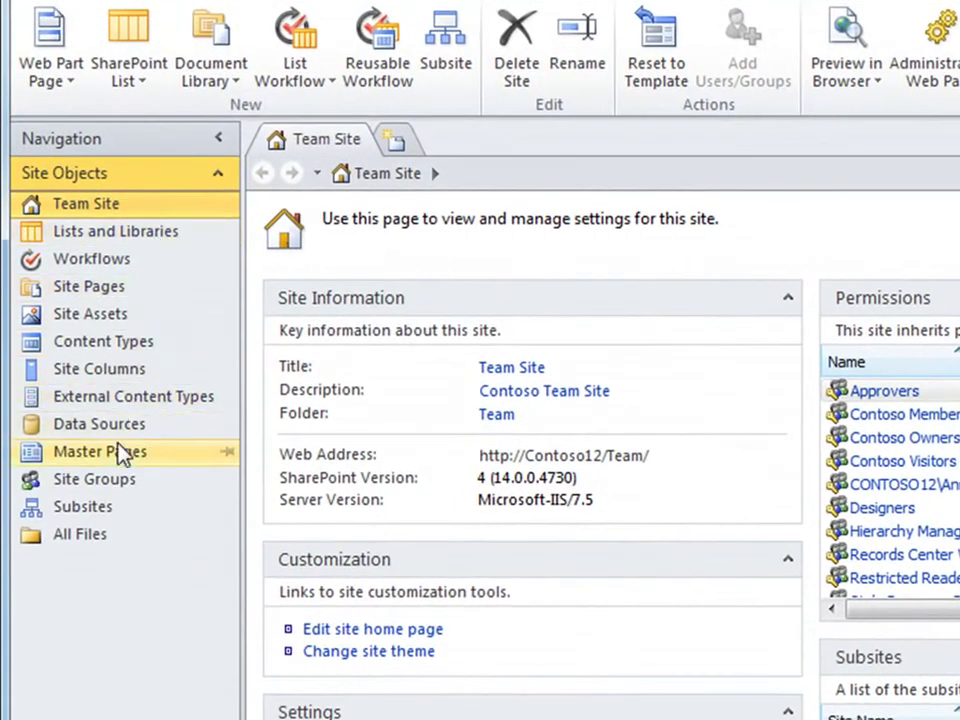
Step: Open v4.master from the site's Master Pages in the advanced editor
{"action": "left_click", "coordinate": [96, 466]}
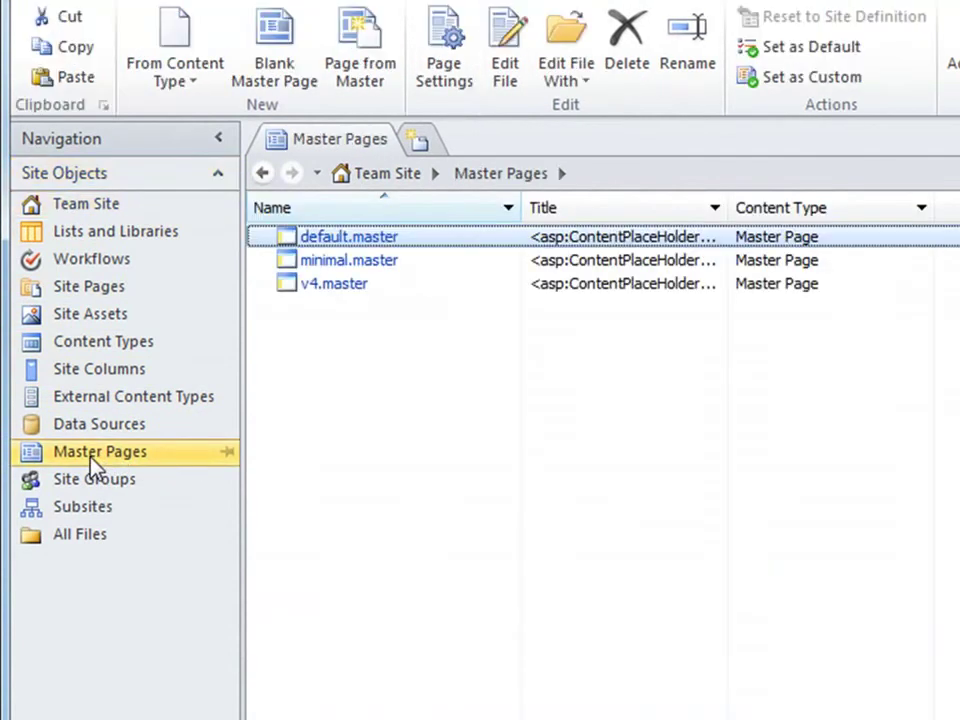
{"action": "left_click", "coordinate": [333, 287]}
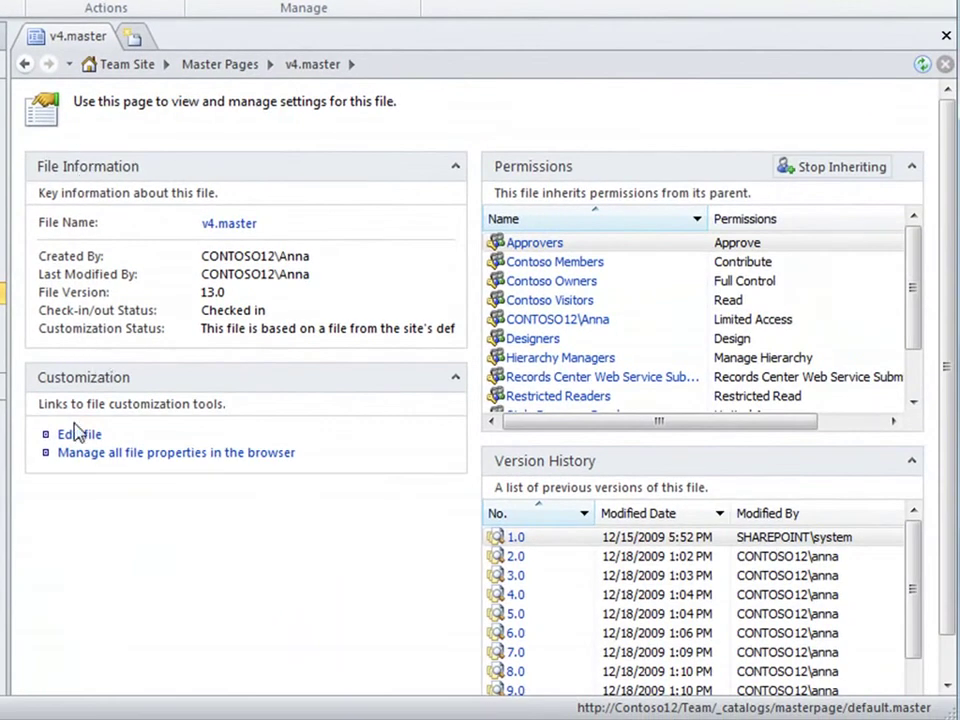
{"action": "left_click", "coordinate": [86, 438]}
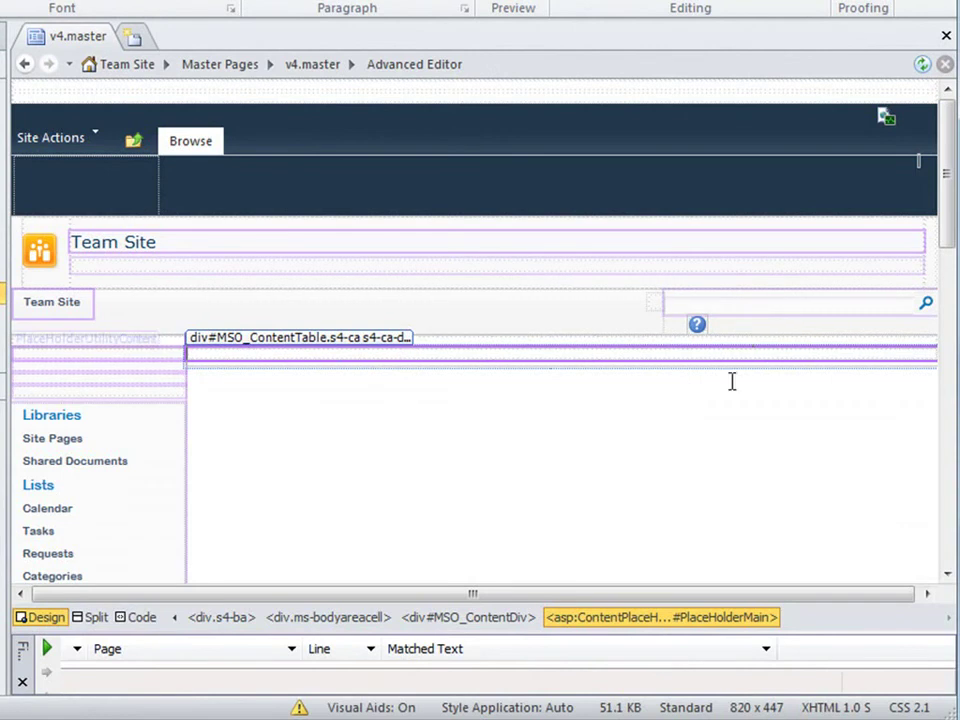
Step: Move the site search box into PlaceHolderPageDescription below the Team Site title
{"action": "left_click", "coordinate": [122, 377]}
{"action": "left_click", "coordinate": [182, 322]}
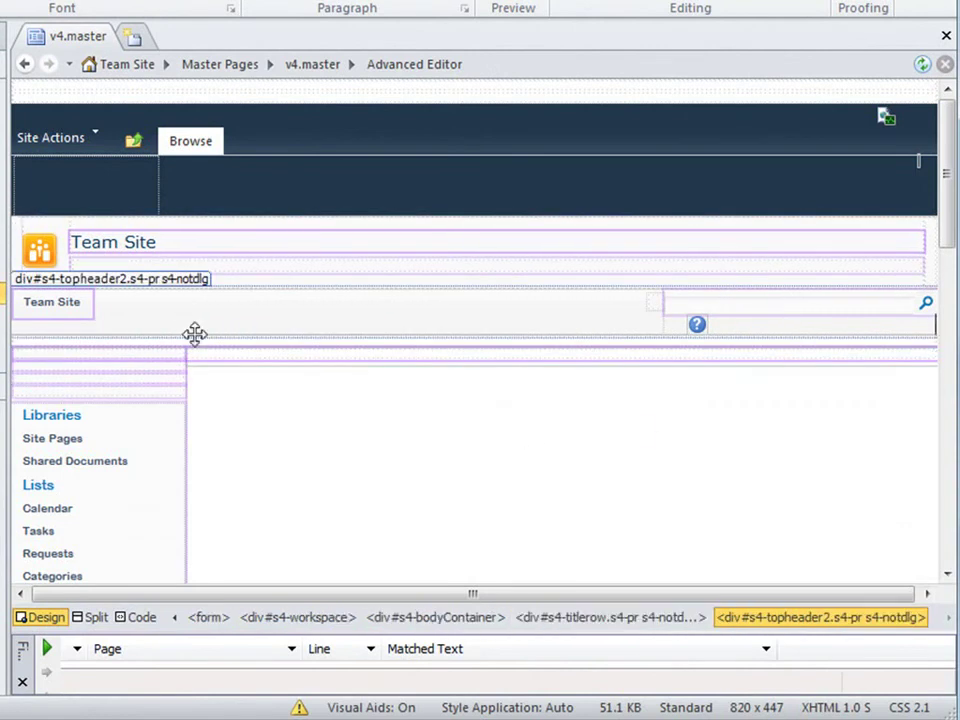
{"action": "left_click", "coordinate": [228, 350]}
{"action": "left_click", "coordinate": [760, 305]}
{"action": "left_click", "coordinate": [392, 321]}
{"action": "left_click", "coordinate": [205, 275]}
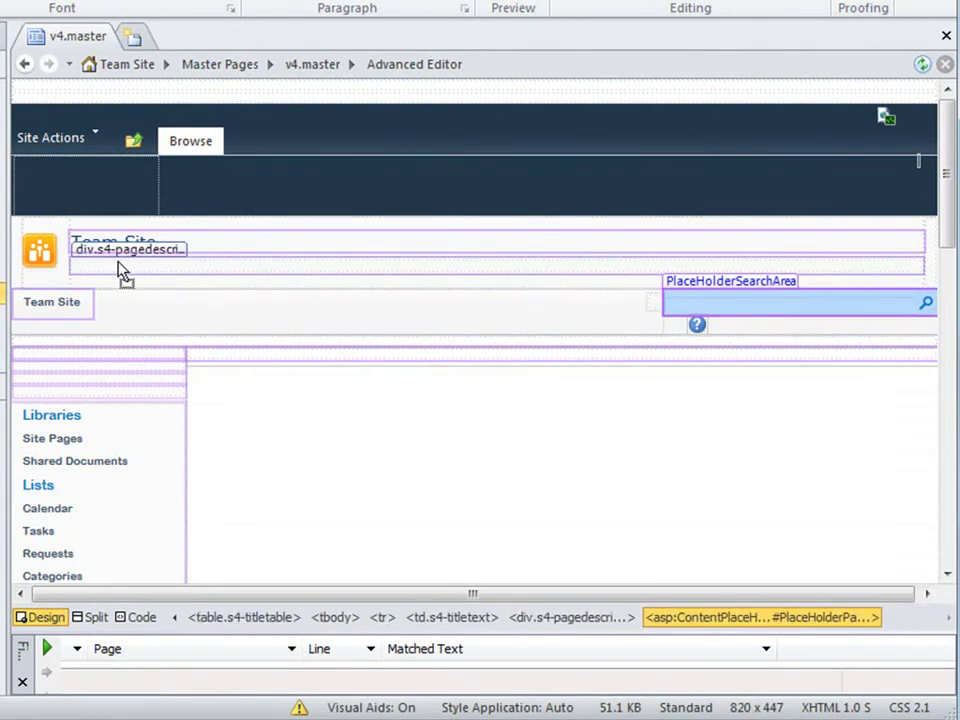
{"action": "left_click_drag", "start_coordinate": [118, 272], "coordinate": [118, 268]}
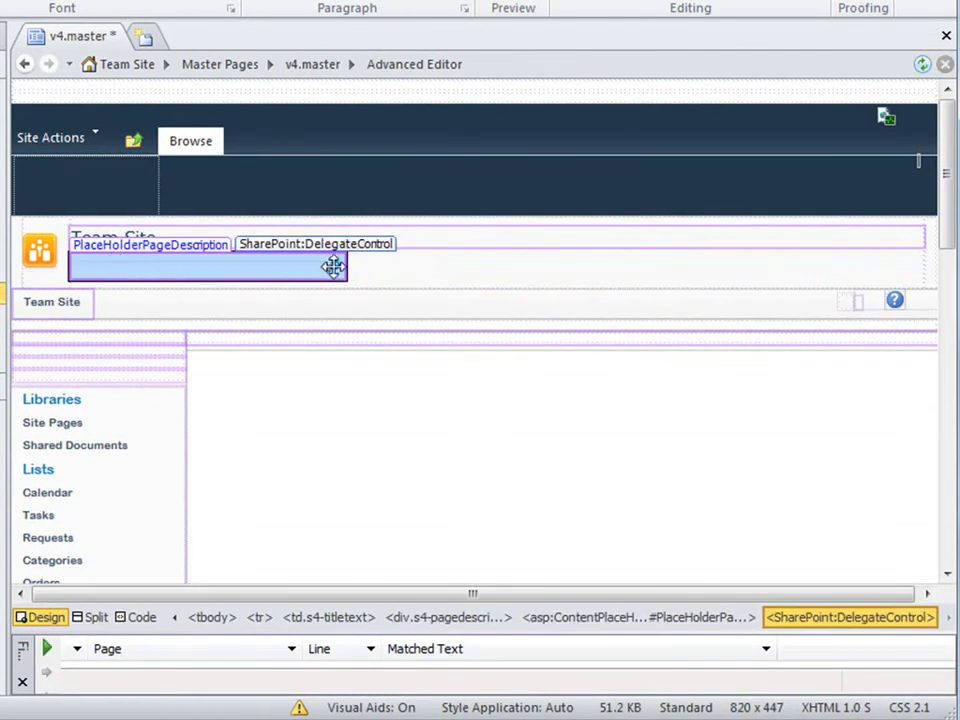
{"action": "left_click", "coordinate": [374, 267]}
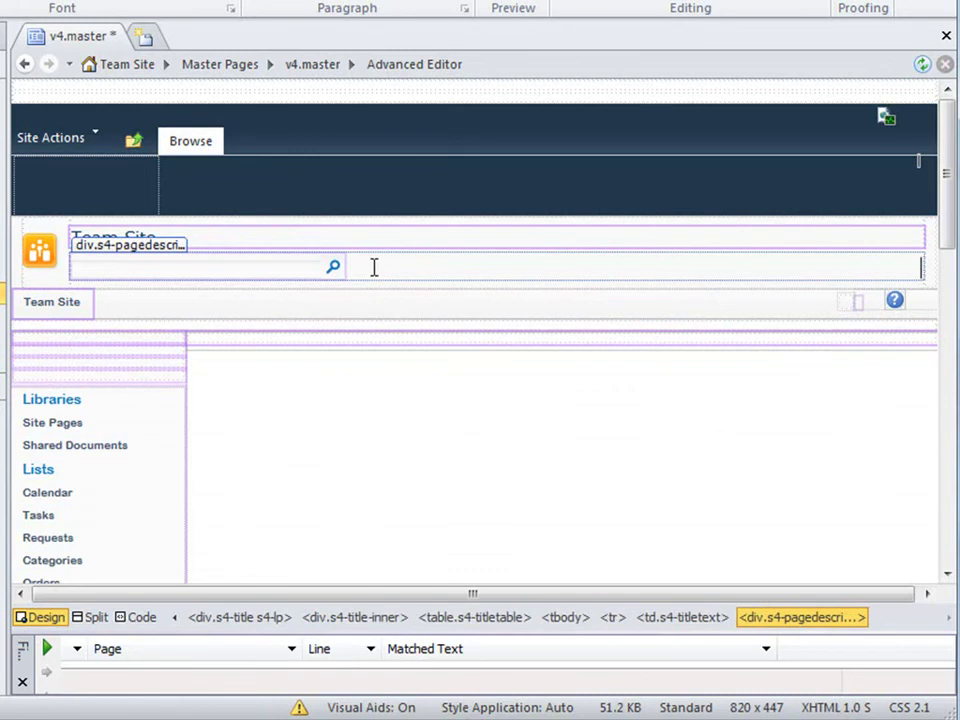
Step: Switch to Split view and select the Quick Launch to show its markup
{"action": "left_click", "coordinate": [90, 617]}
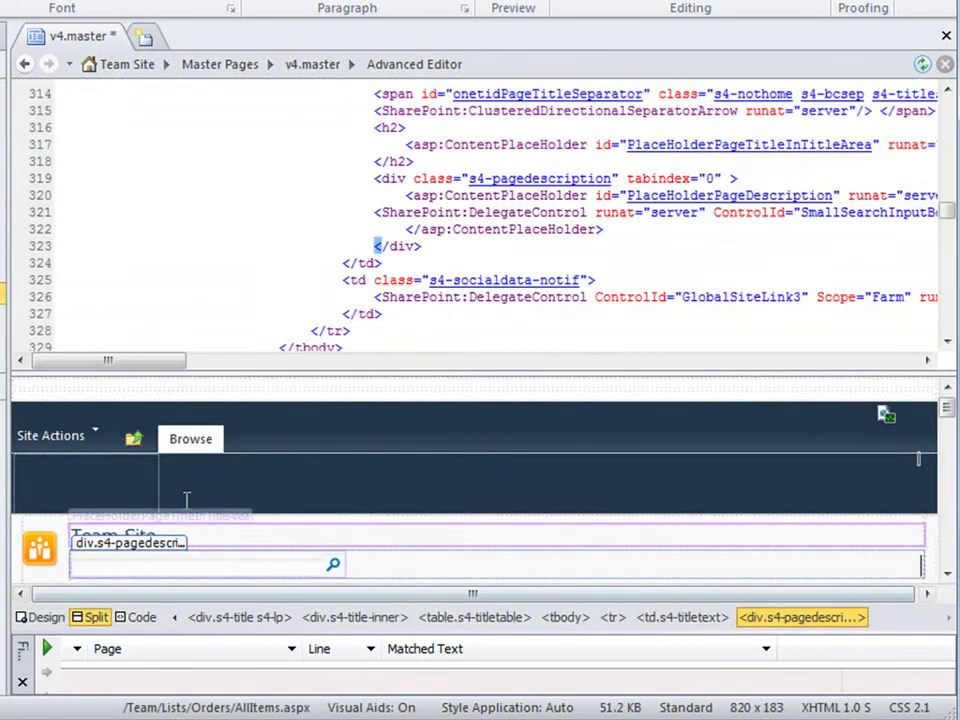
{"action": "left_click_drag", "start_coordinate": [358, 385], "coordinate": [411, 280]}
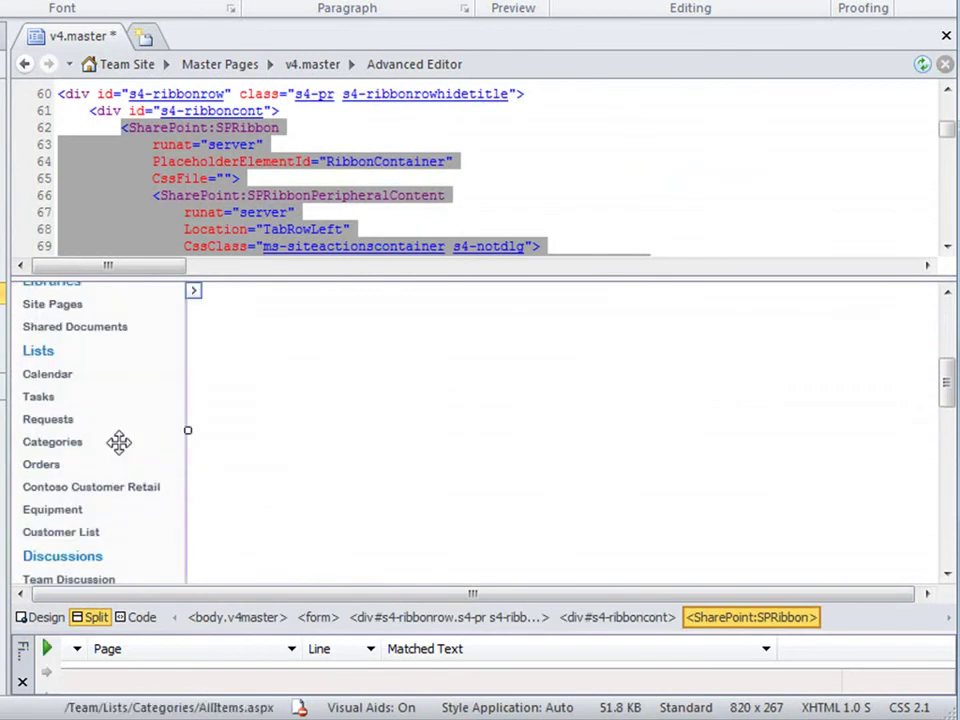
{"action": "left_click", "coordinate": [116, 440]}
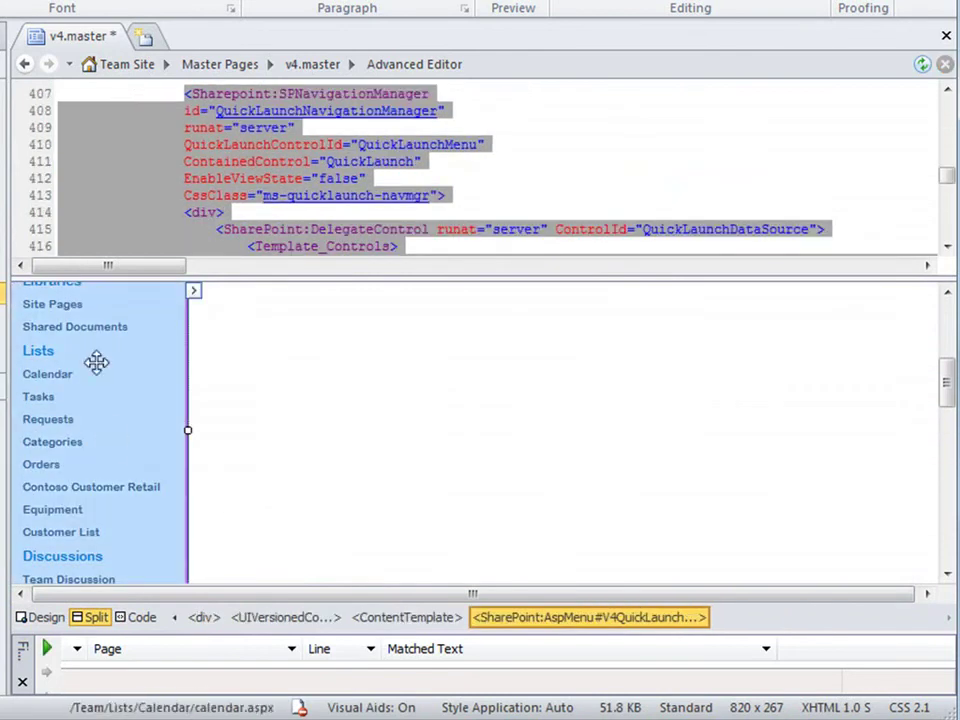
{"action": "left_click", "coordinate": [946, 92]}
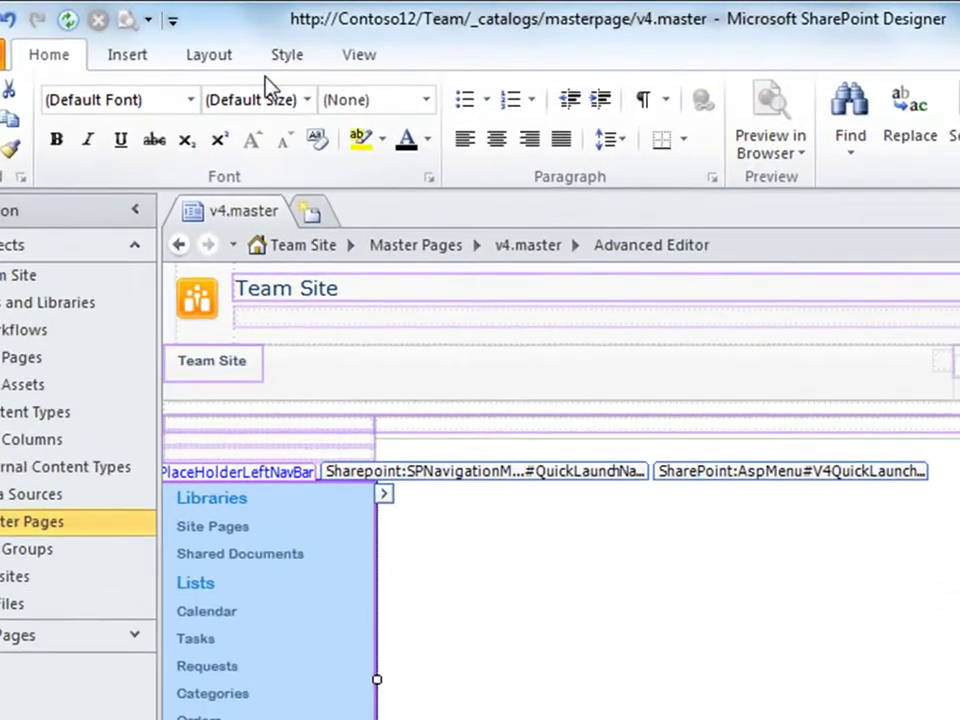
Step: Set the corev4.css body style to Verdana, font-size small, then start attaching a style sheet
{"action": "left_click", "coordinate": [297, 62]}
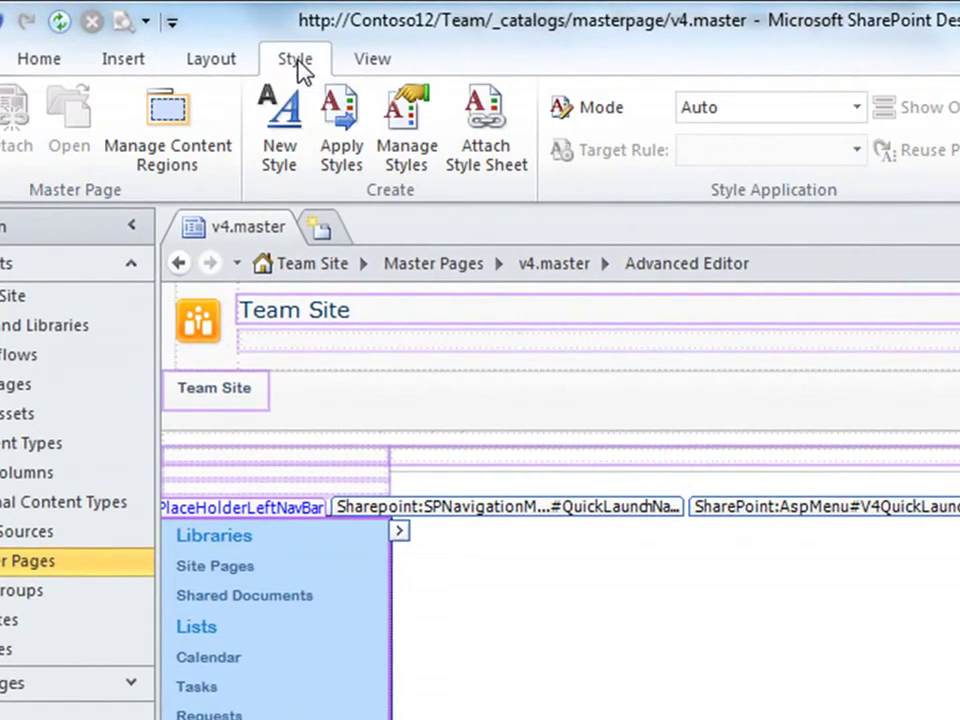
{"action": "left_click", "coordinate": [407, 167]}
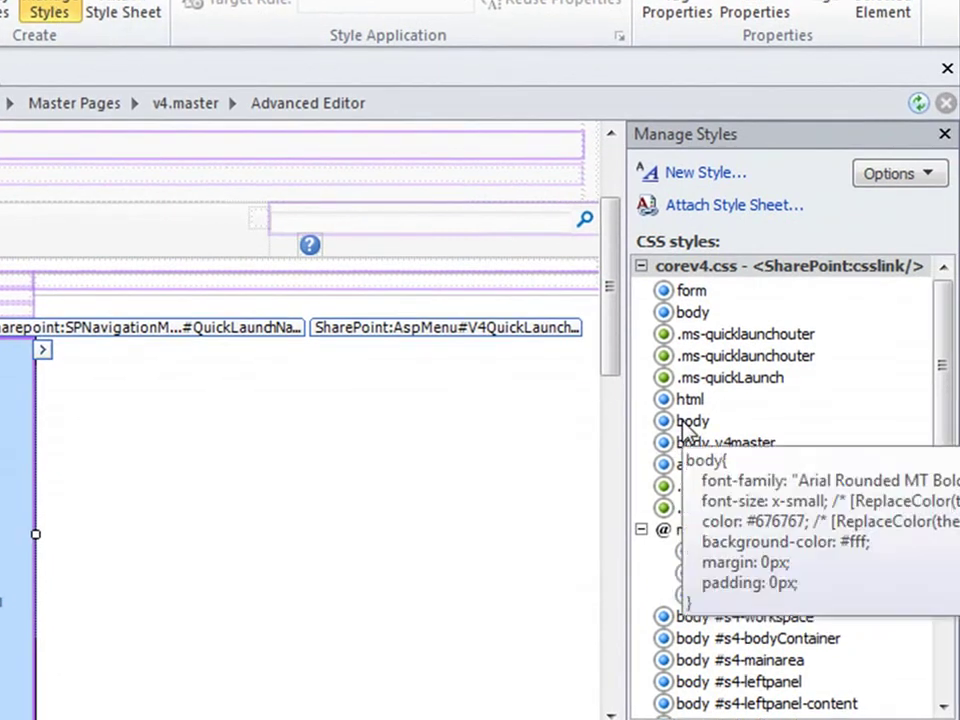
{"action": "right_click", "coordinate": [683, 423]}
{"action": "left_click", "coordinate": [741, 607]}
{"action": "left_click", "coordinate": [704, 184]}
{"action": "key", "text": "BackSpace"}
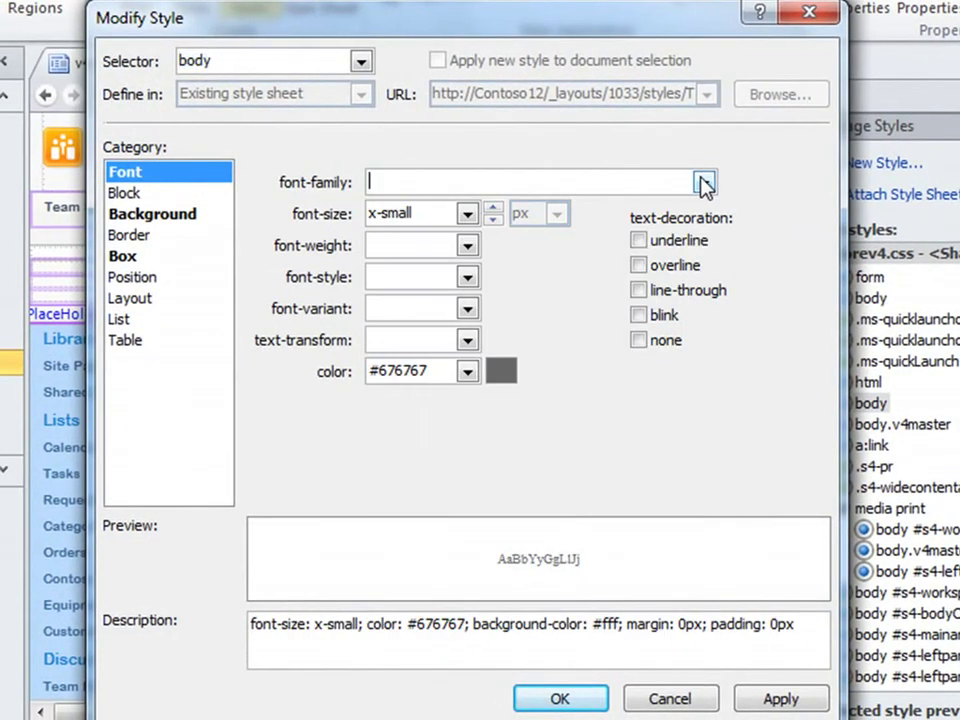
{"action": "type", "text": "Verdana"}
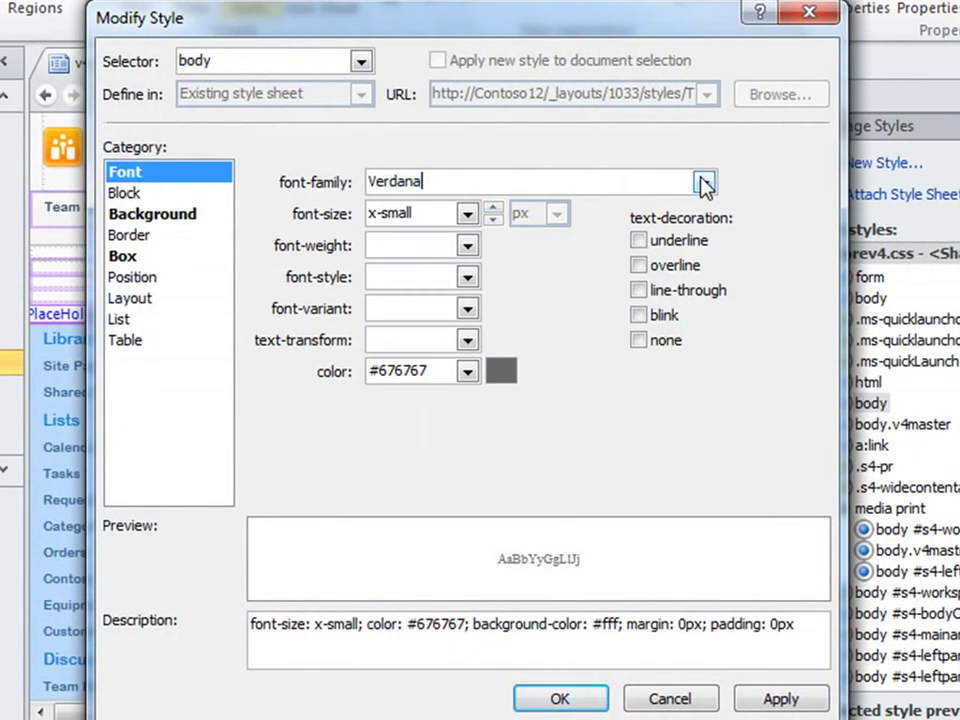
{"action": "left_click", "coordinate": [466, 217]}
{"action": "left_click", "coordinate": [435, 254]}
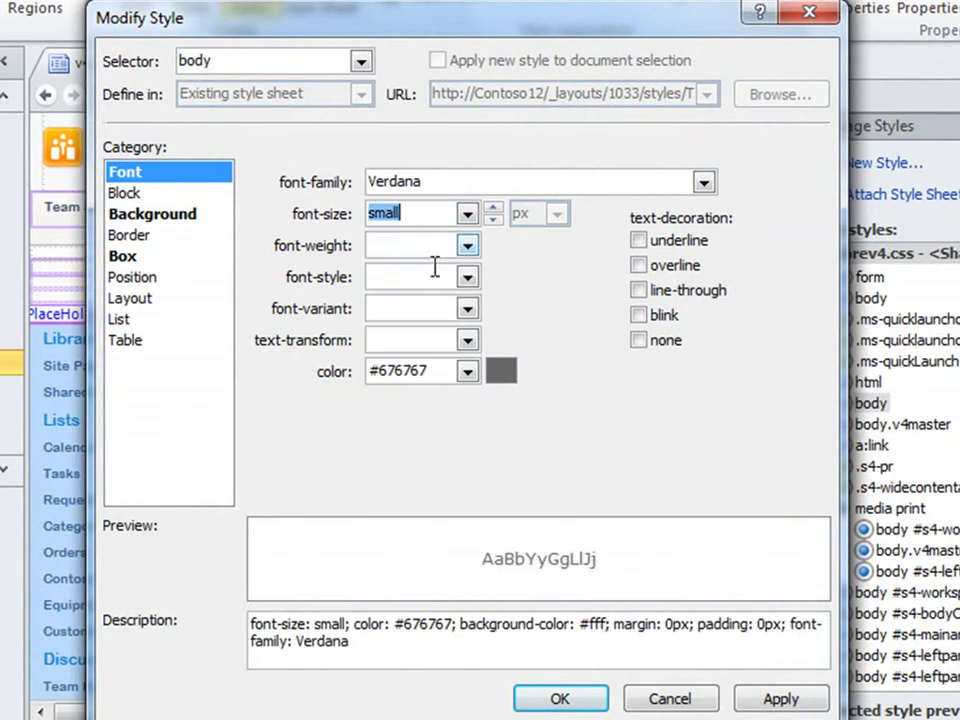
{"action": "left_click", "coordinate": [555, 699]}
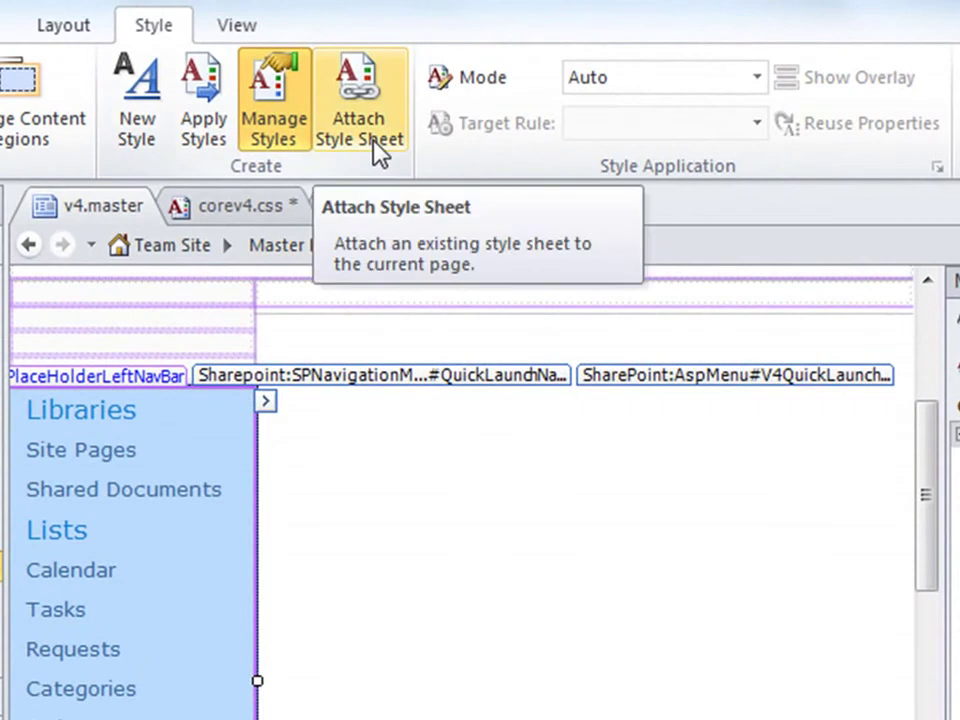
{"action": "left_click", "coordinate": [374, 150]}
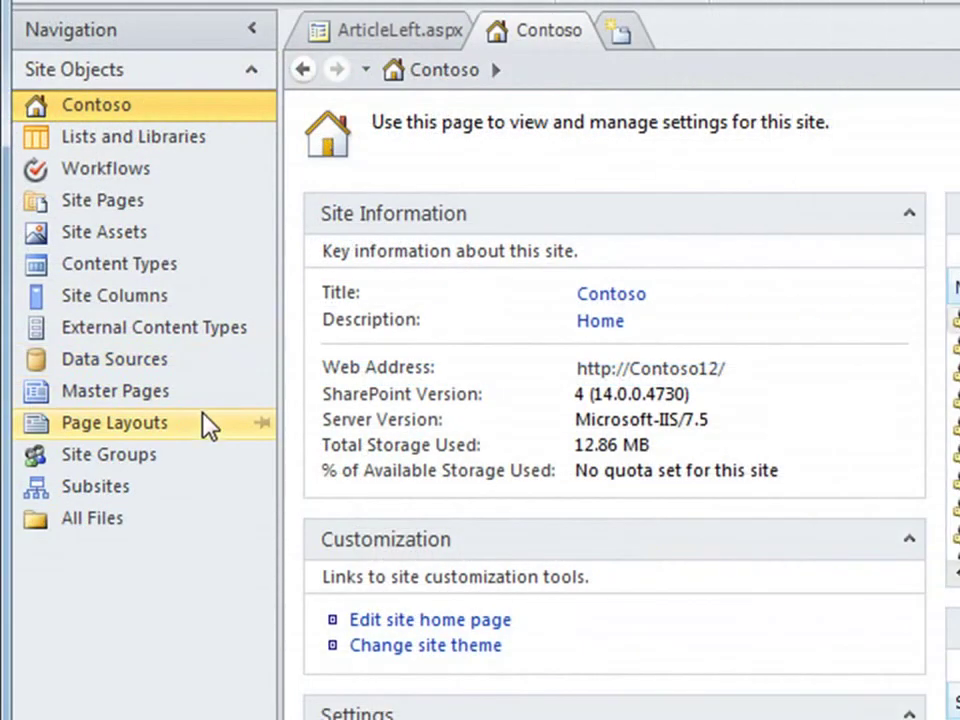
Step: Create a page layout with URL name CustomArticleLeft and title 'Custom Article Left'
{"action": "left_click", "coordinate": [188, 436]}
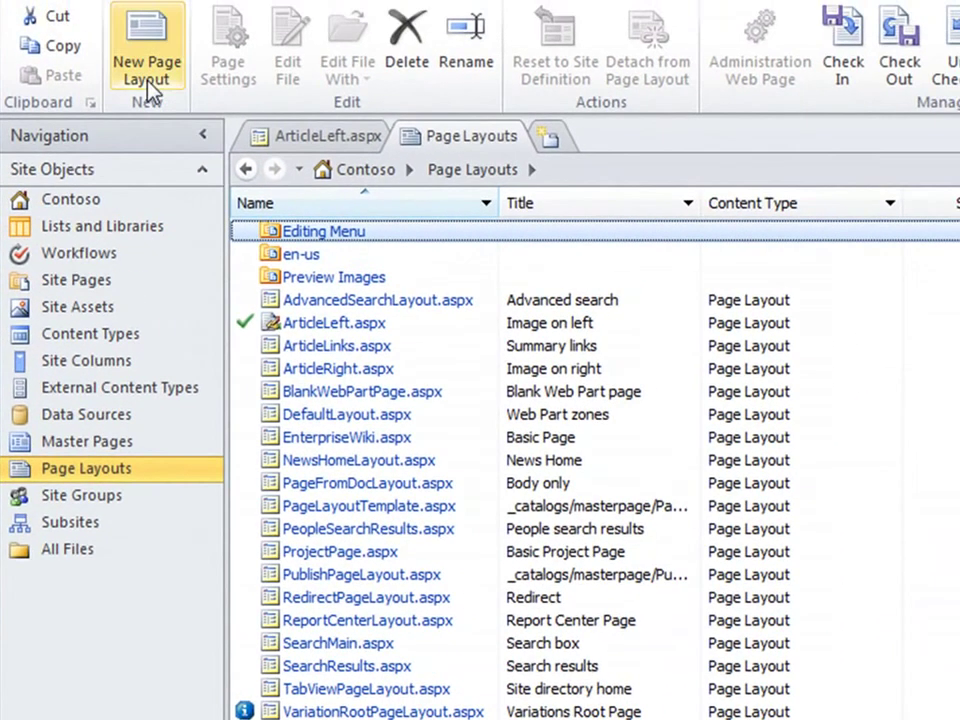
{"action": "left_click", "coordinate": [148, 78]}
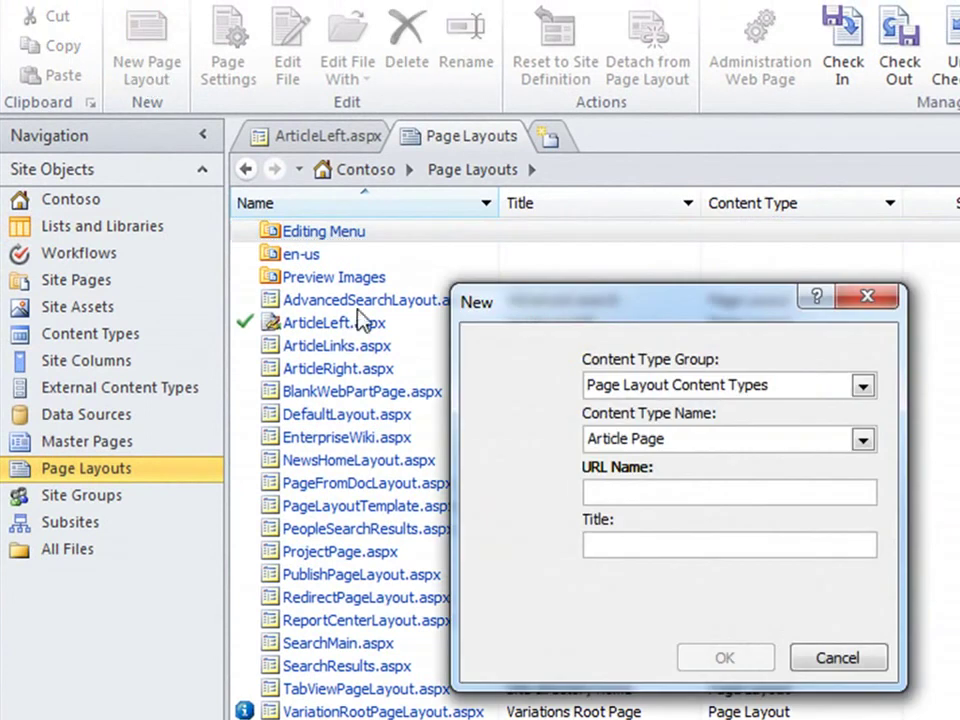
{"action": "left_click", "coordinate": [639, 491]}
{"action": "type", "text": "CustomArticleLeft"}
{"action": "key", "text": "Tab"}
{"action": "type", "text": "Custom Article Left"}
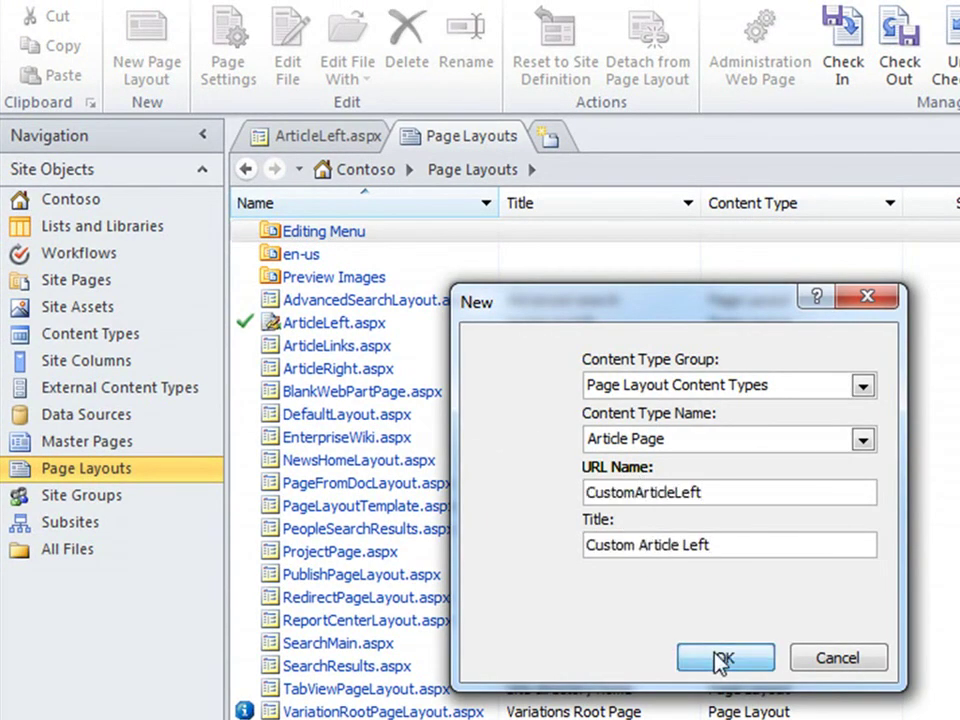
{"action": "left_click", "coordinate": [720, 658]}
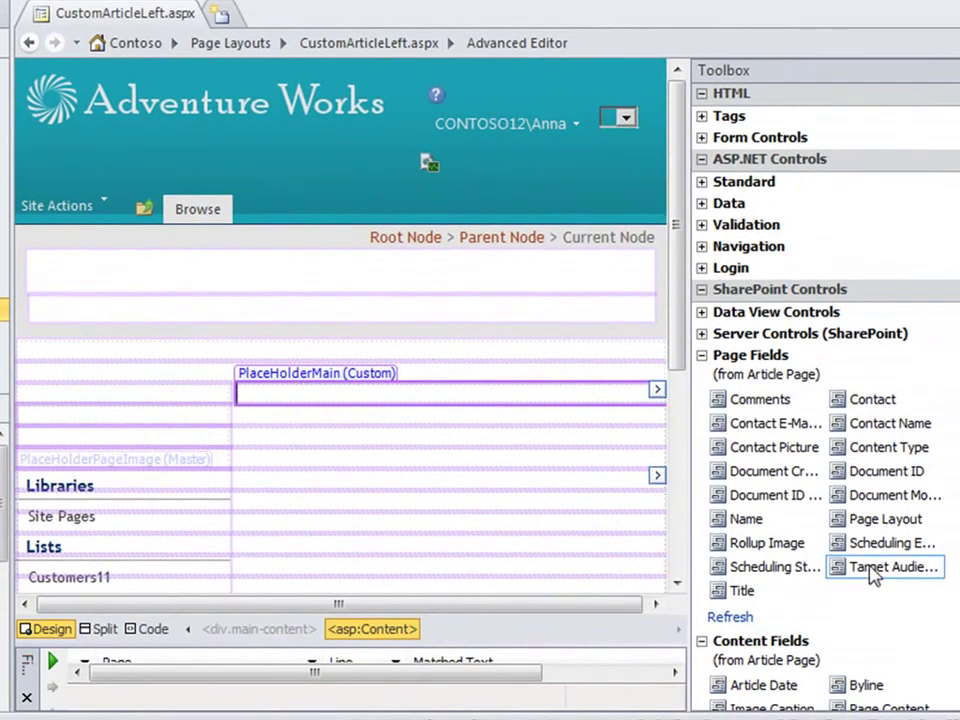
Step: Drag the Title and Rollup Image page fields into CustomArticleLeft's PlaceHolderMain
{"action": "left_click_drag", "start_coordinate": [722, 593], "coordinate": [277, 400]}
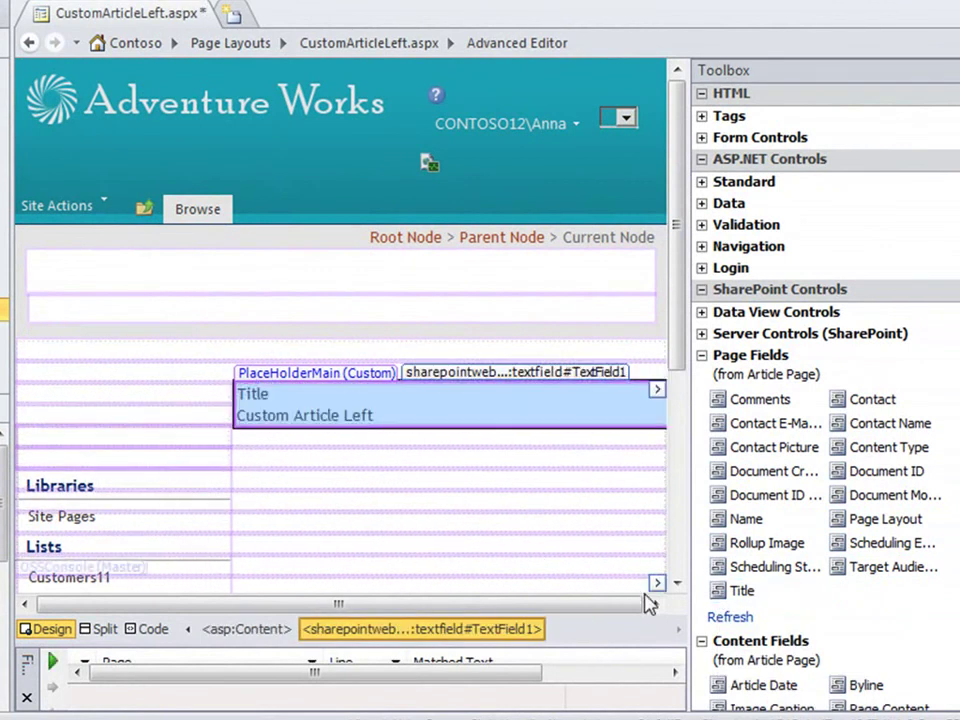
{"action": "mouse_move", "coordinate": [770, 548]}
{"action": "left_mouse_down"}
{"action": "mouse_move", "coordinate": [616, 430]}
{"action": "mouse_move", "coordinate": [632, 430]}
{"action": "left_mouse_up"}
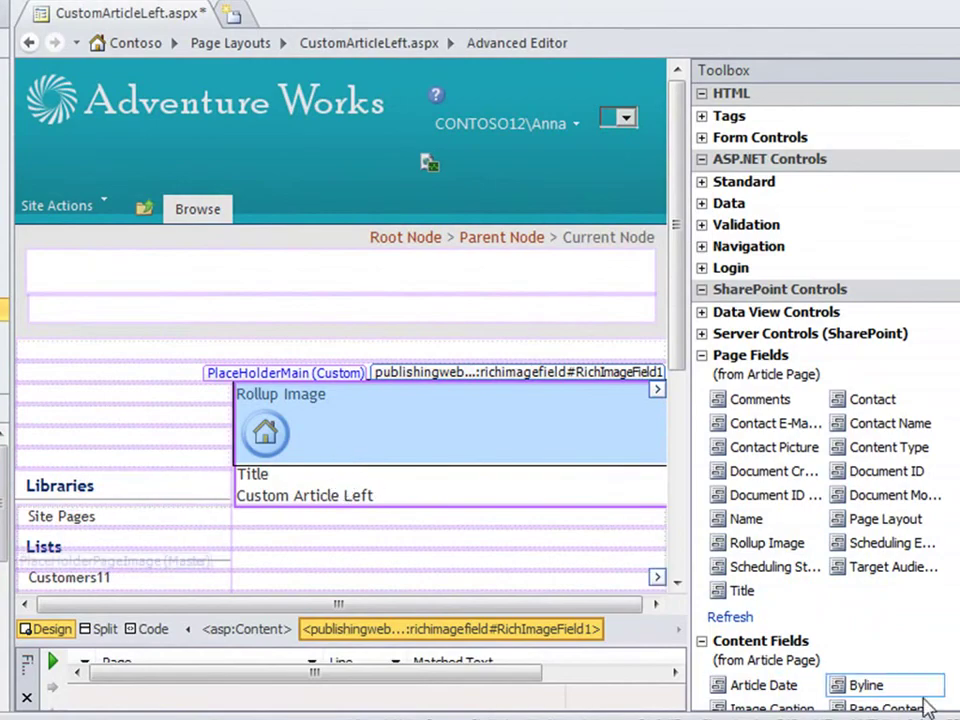